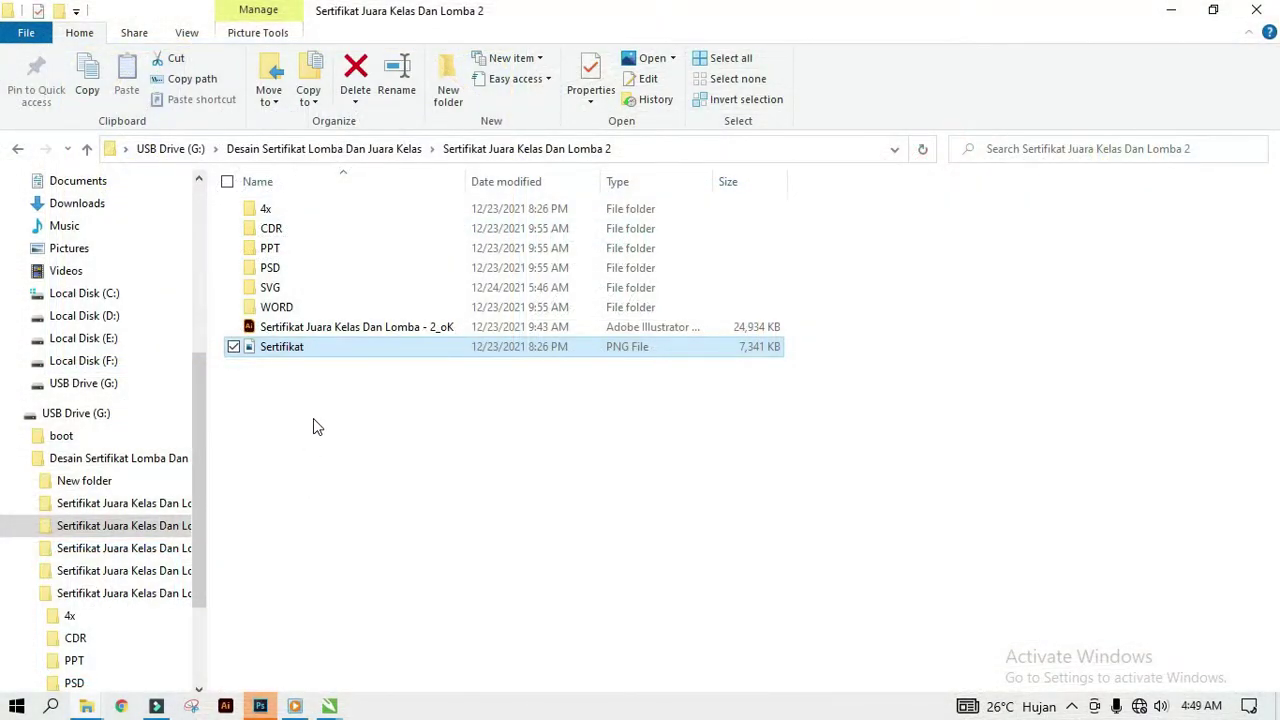
- Inspect the CorelDRAW certificate file in the CDR folder, then return to the parent folder
left_click(313, 418)
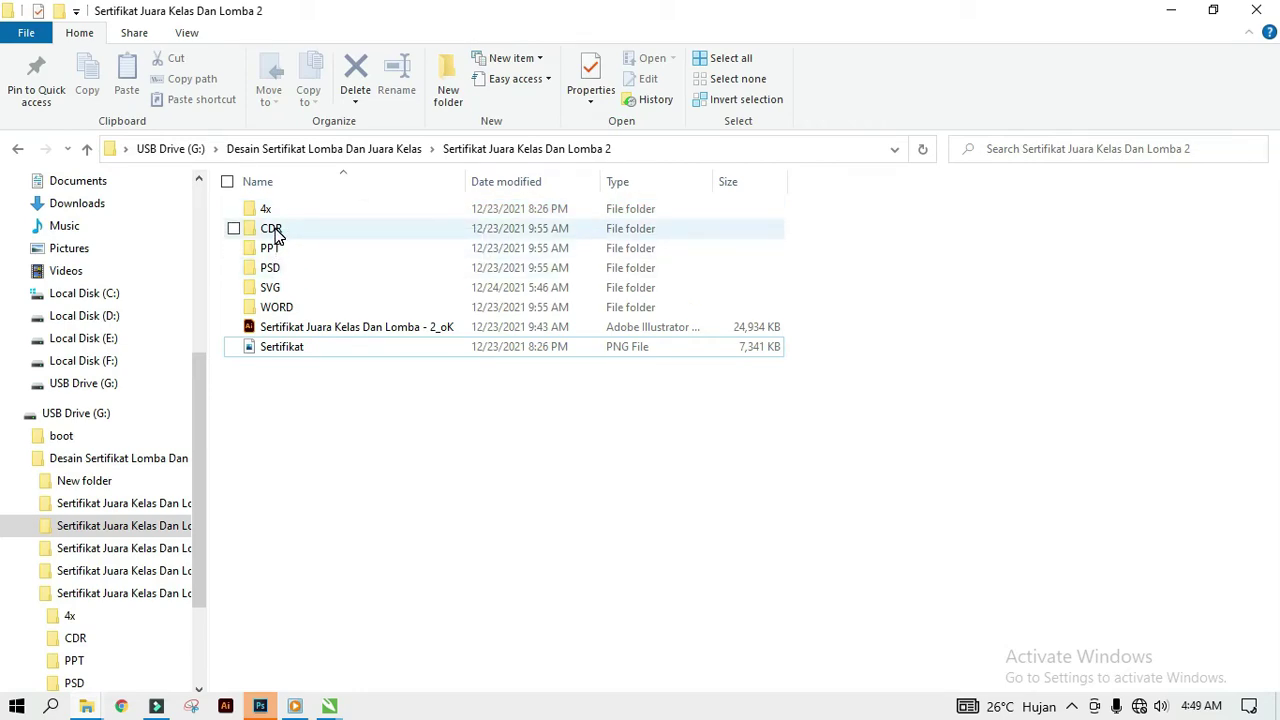
double_click(277, 228)
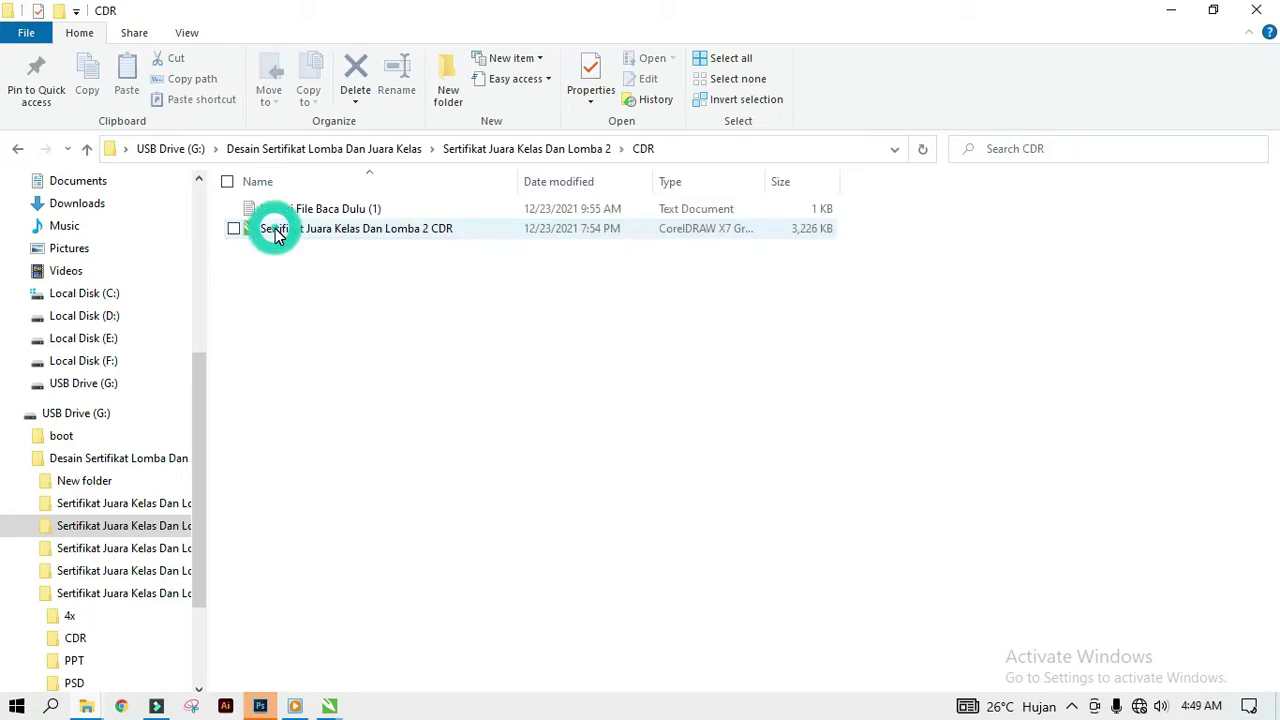
left_click(277, 230)
right_click(277, 230)
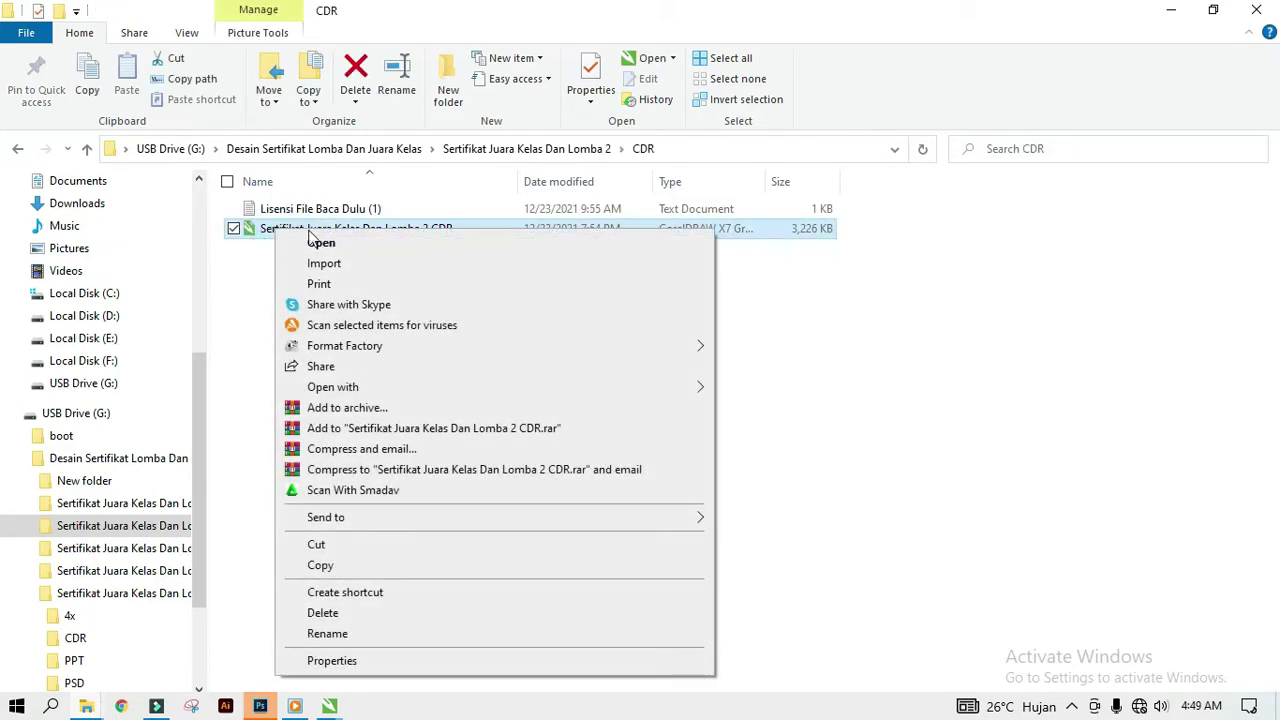
left_click(247, 262)
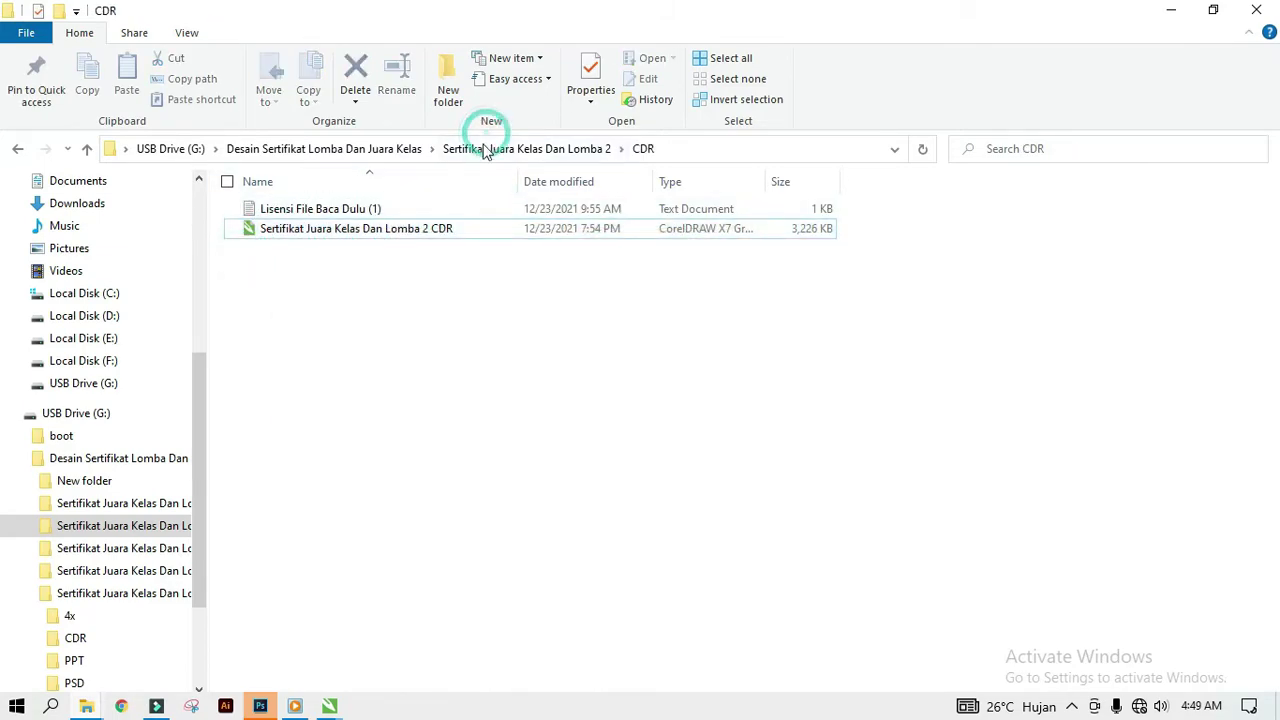
left_click(478, 148)
- Open Mendali-02 and the three certificate PSDs from the PSD folder in Photoshop
double_click(275, 267)
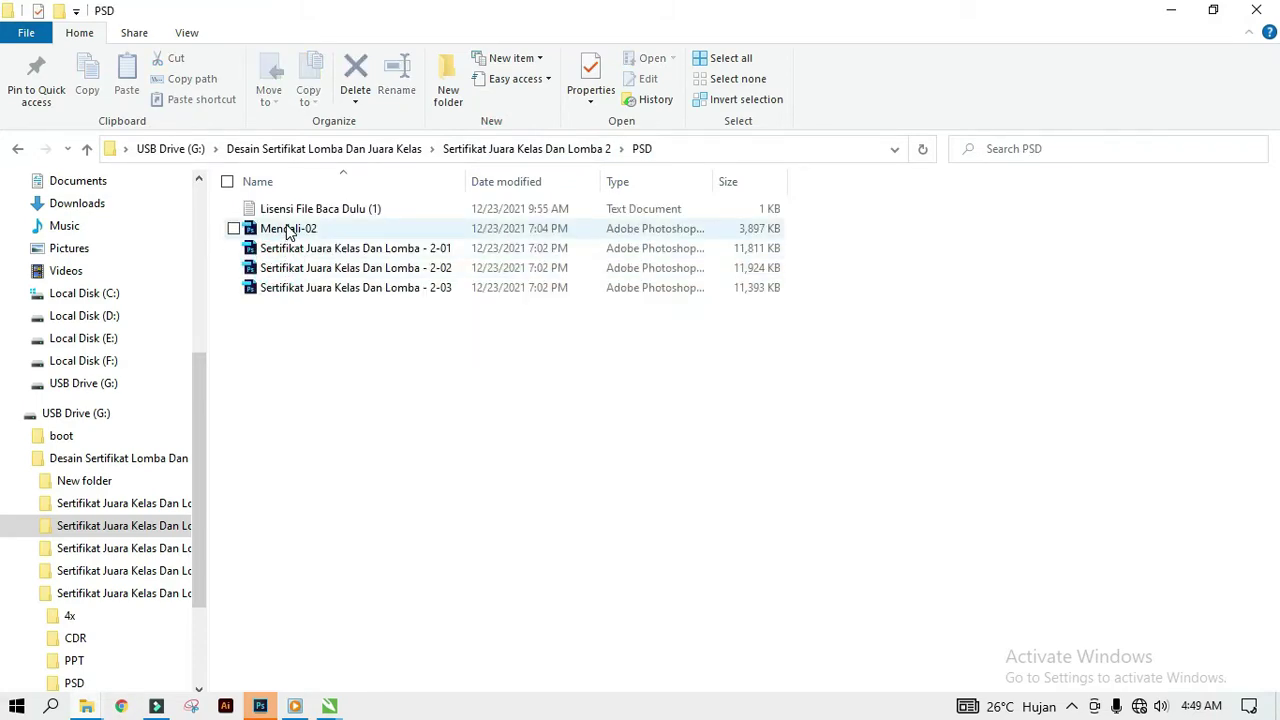
mouse_move(288, 229)
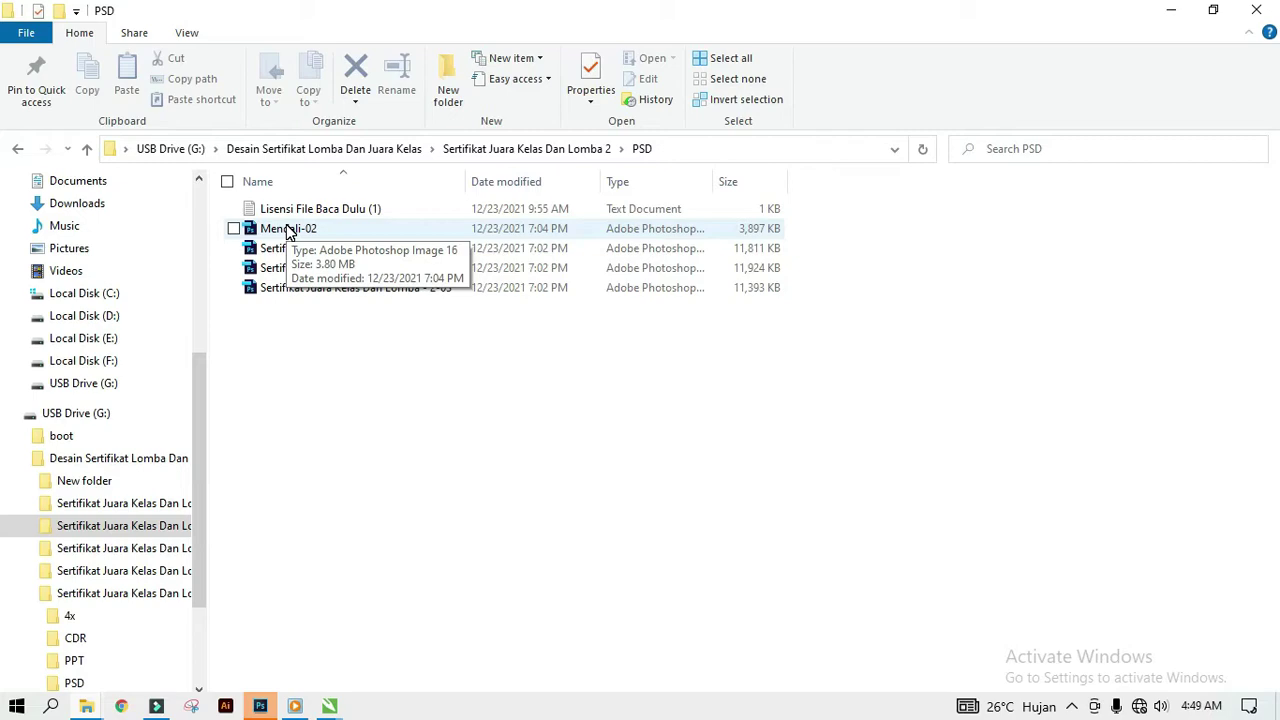
left_click(288, 230)
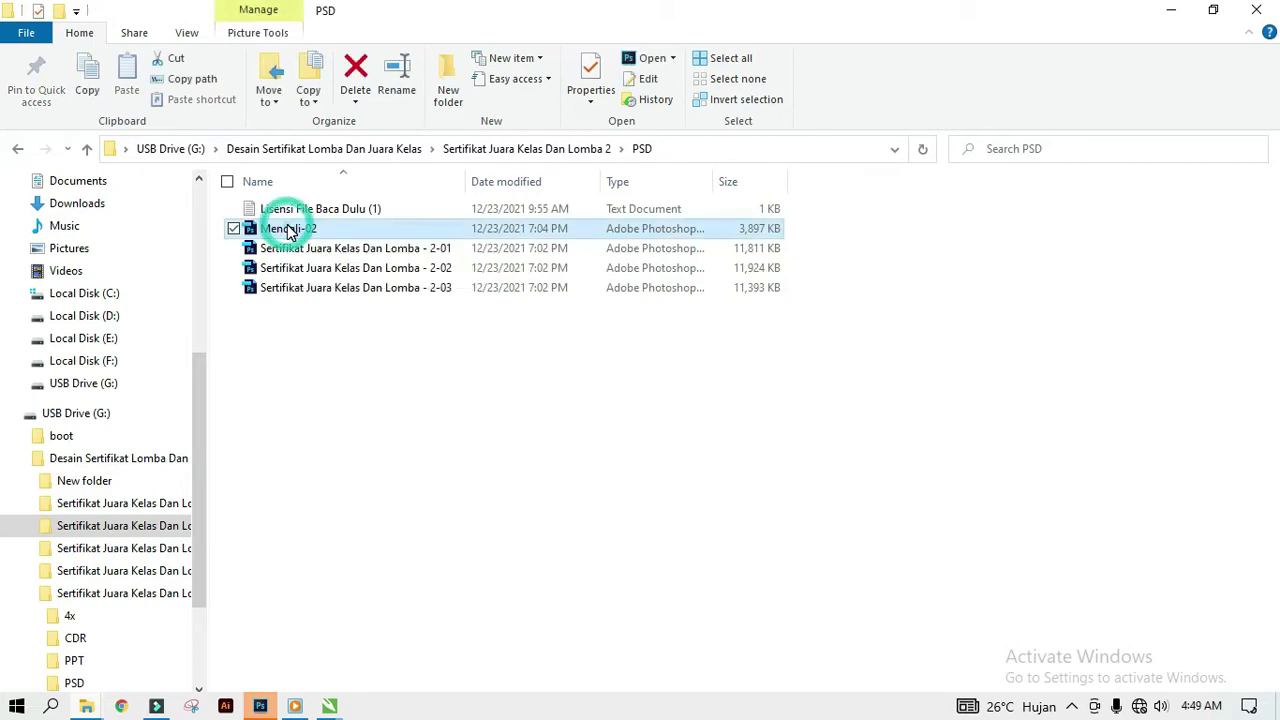
left_click(304, 292, "shift")
right_click(305, 299)
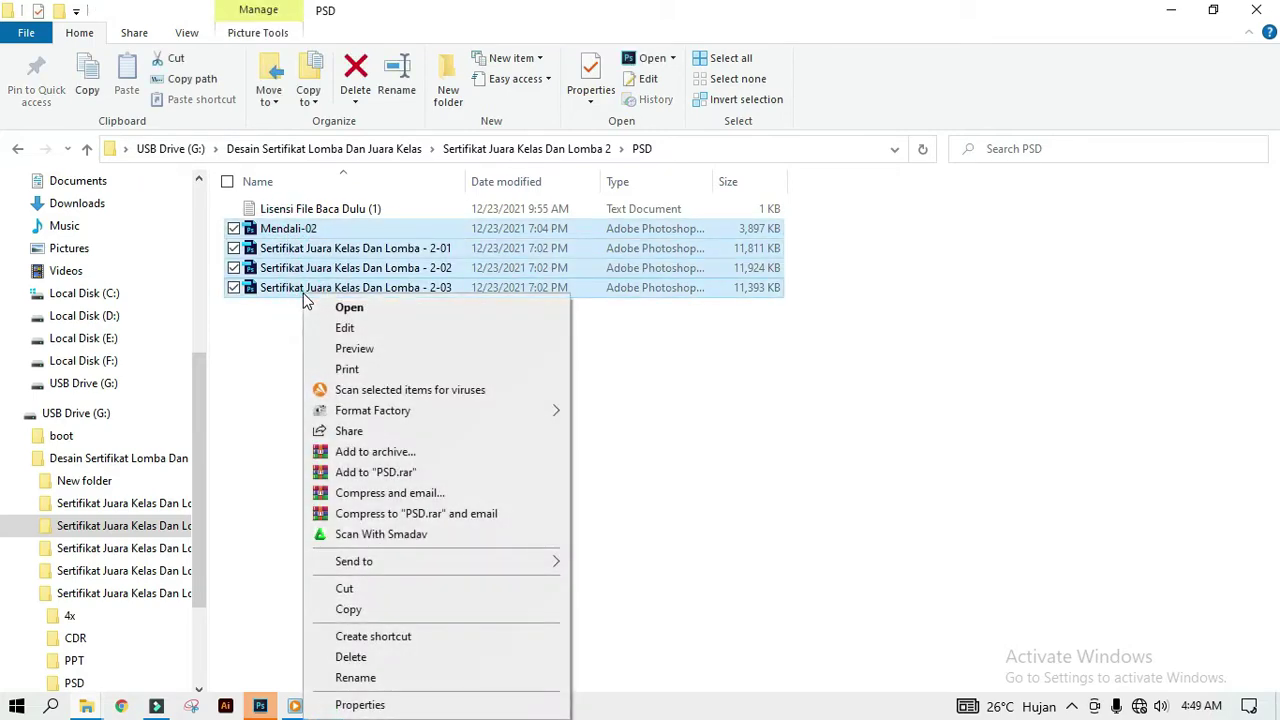
left_click(366, 309)
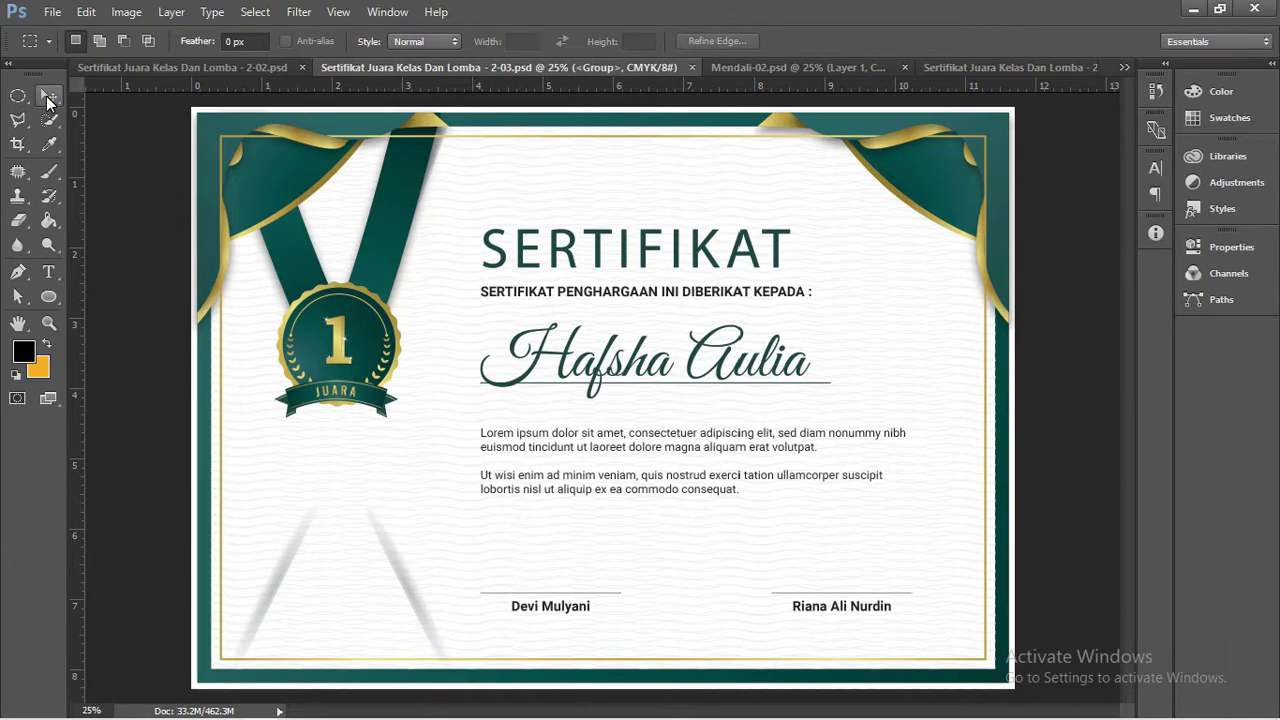
- View the 2-02, Mendali-02 and 2-03 documents with the Move tool, ending on navy 2-01
left_click(46, 96)
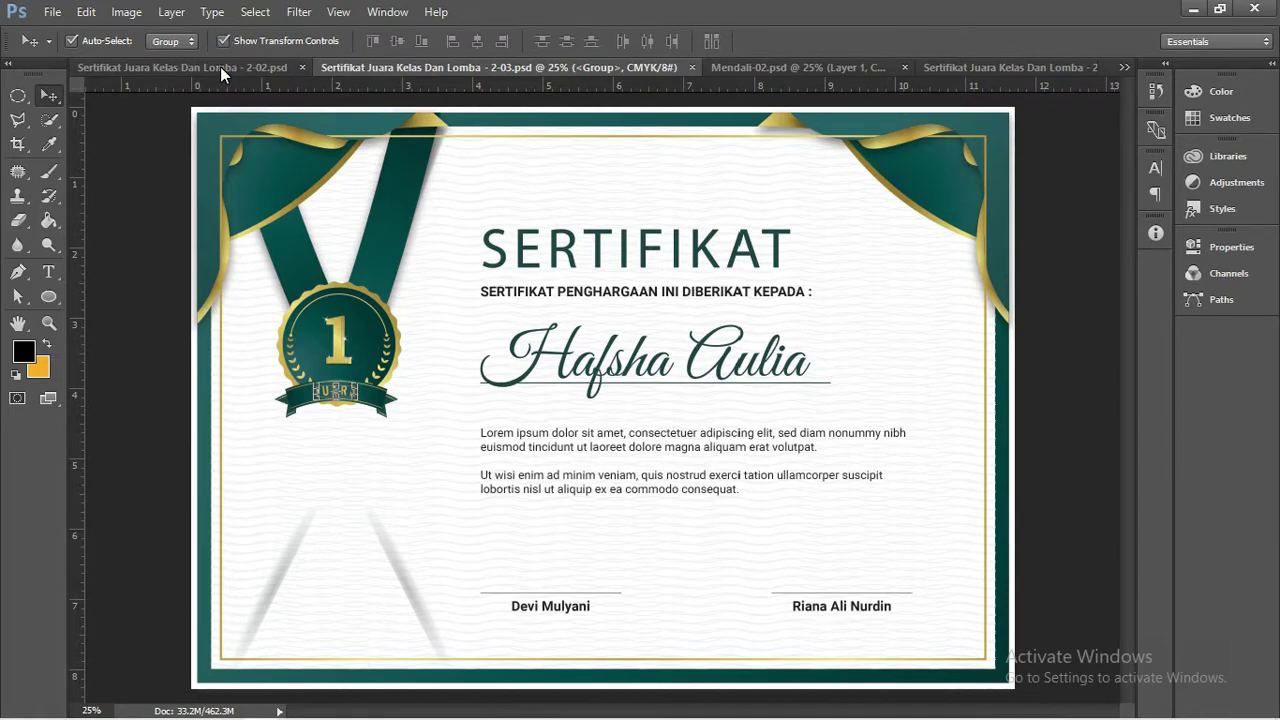
left_click(220, 66)
left_click(227, 67)
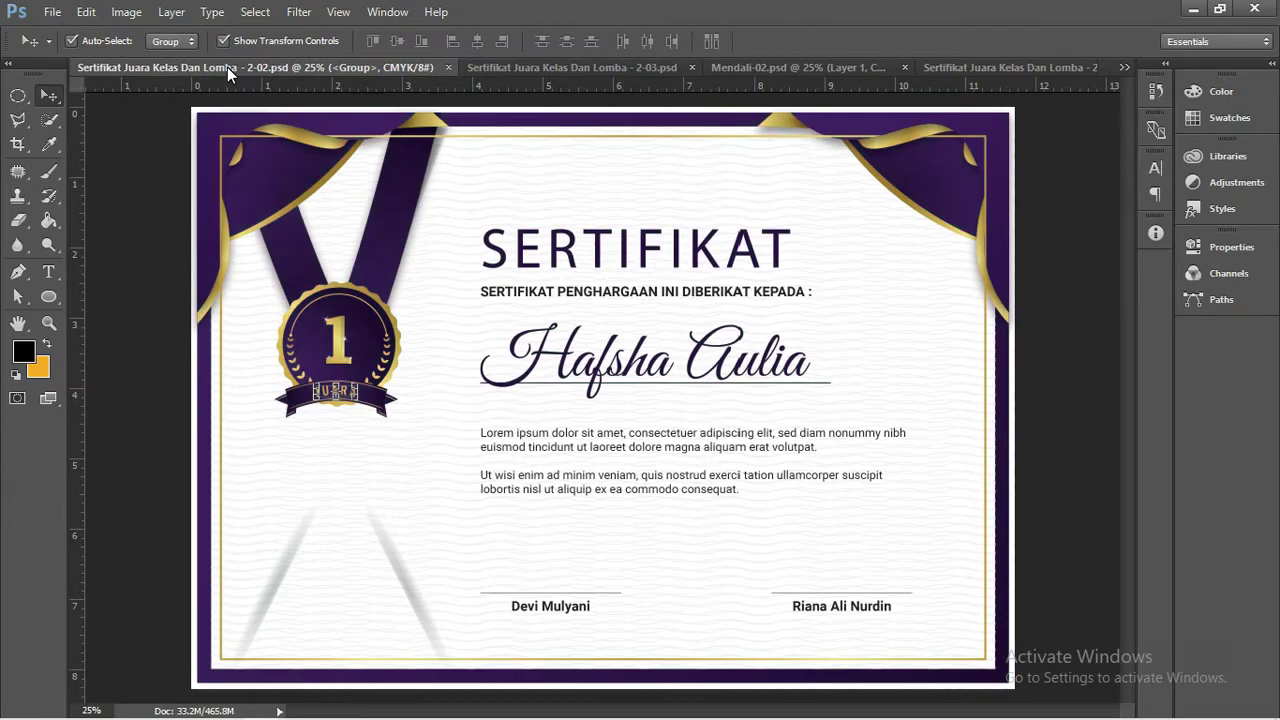
left_click(1030, 264)
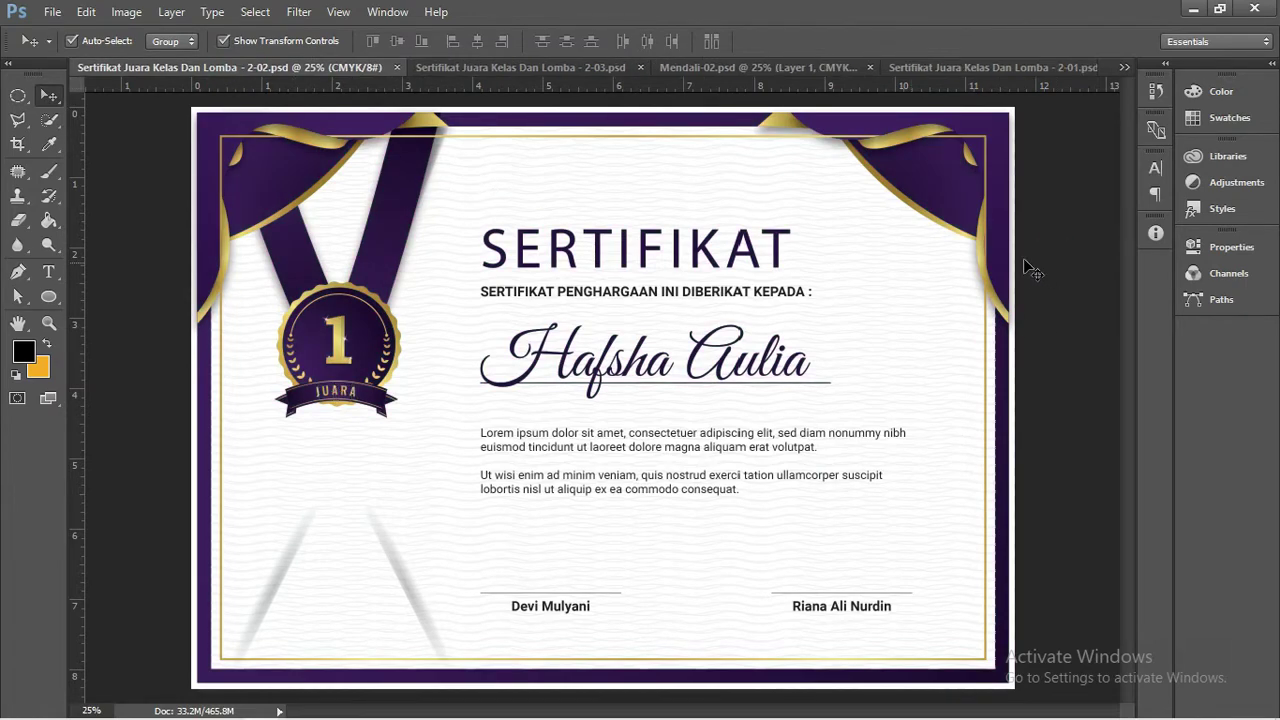
left_click(778, 67)
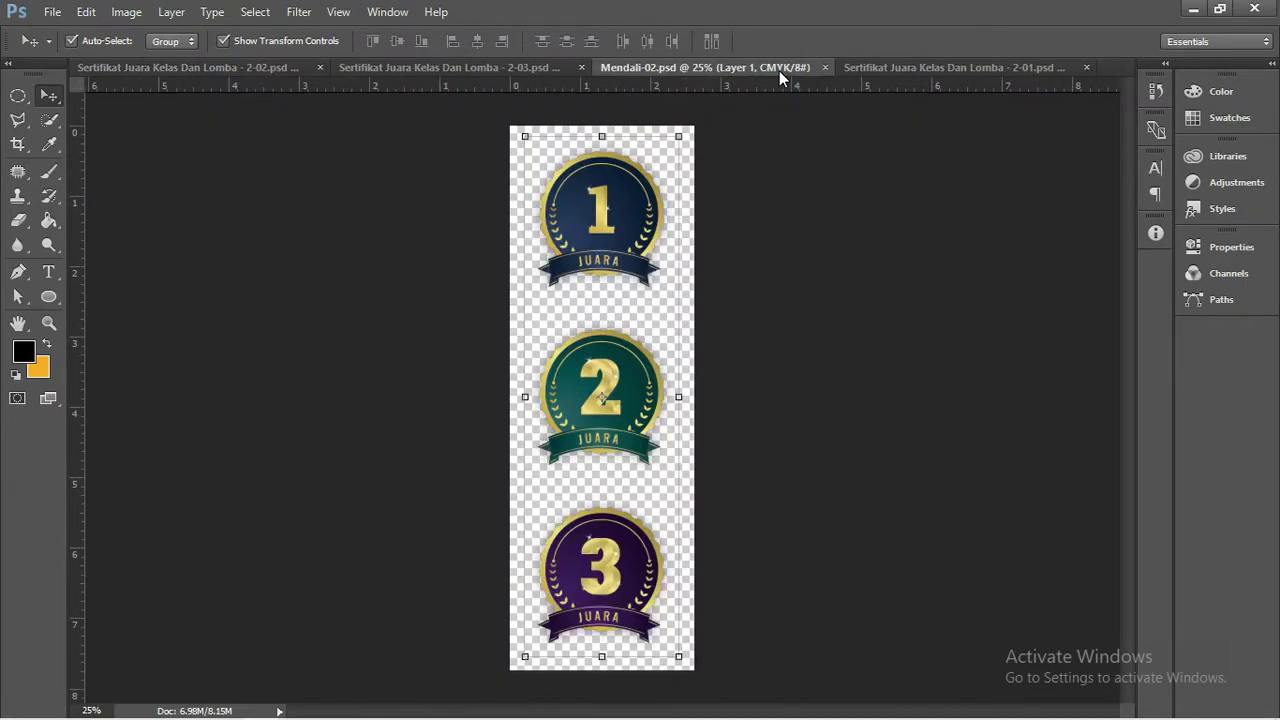
left_click(523, 67)
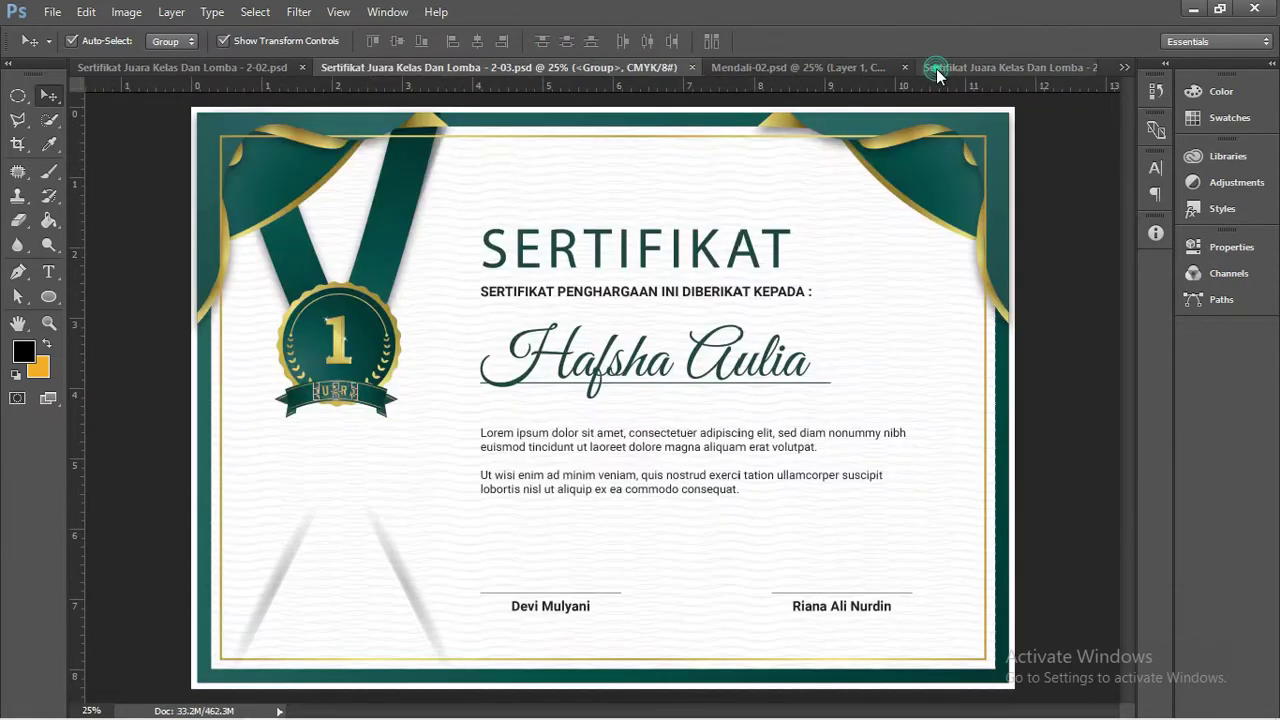
left_click(936, 68)
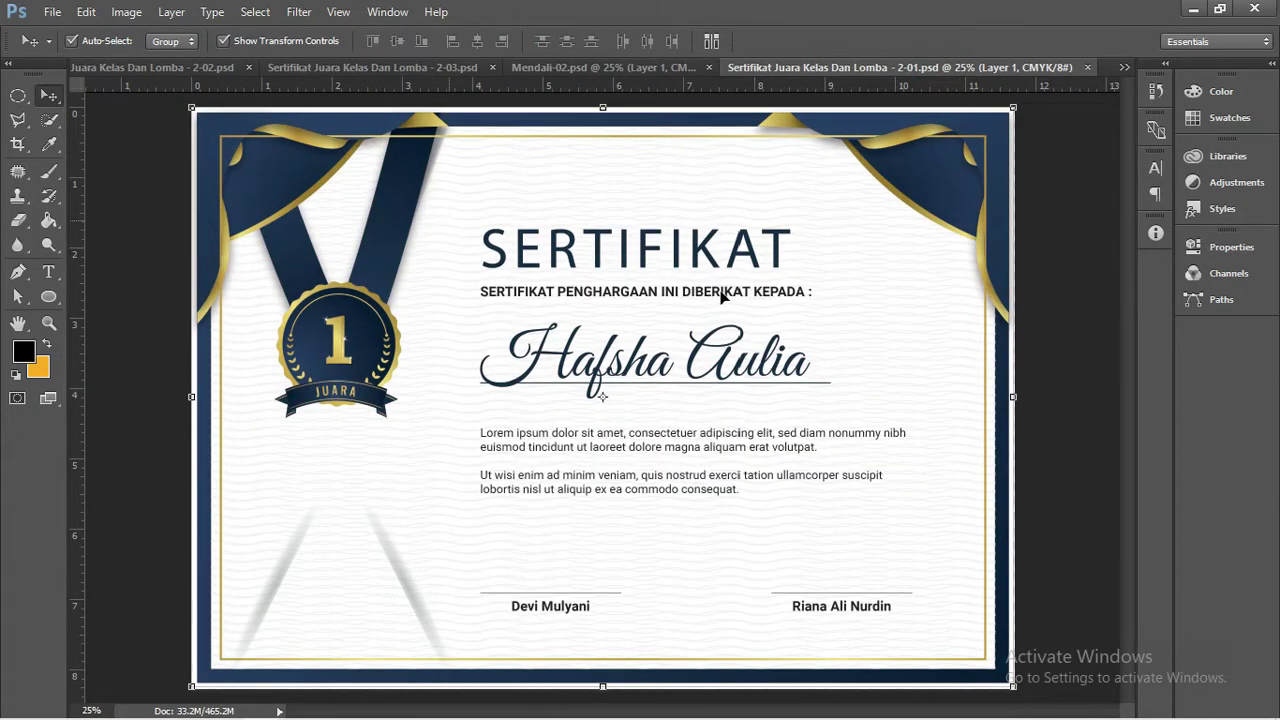
left_click(1070, 262)
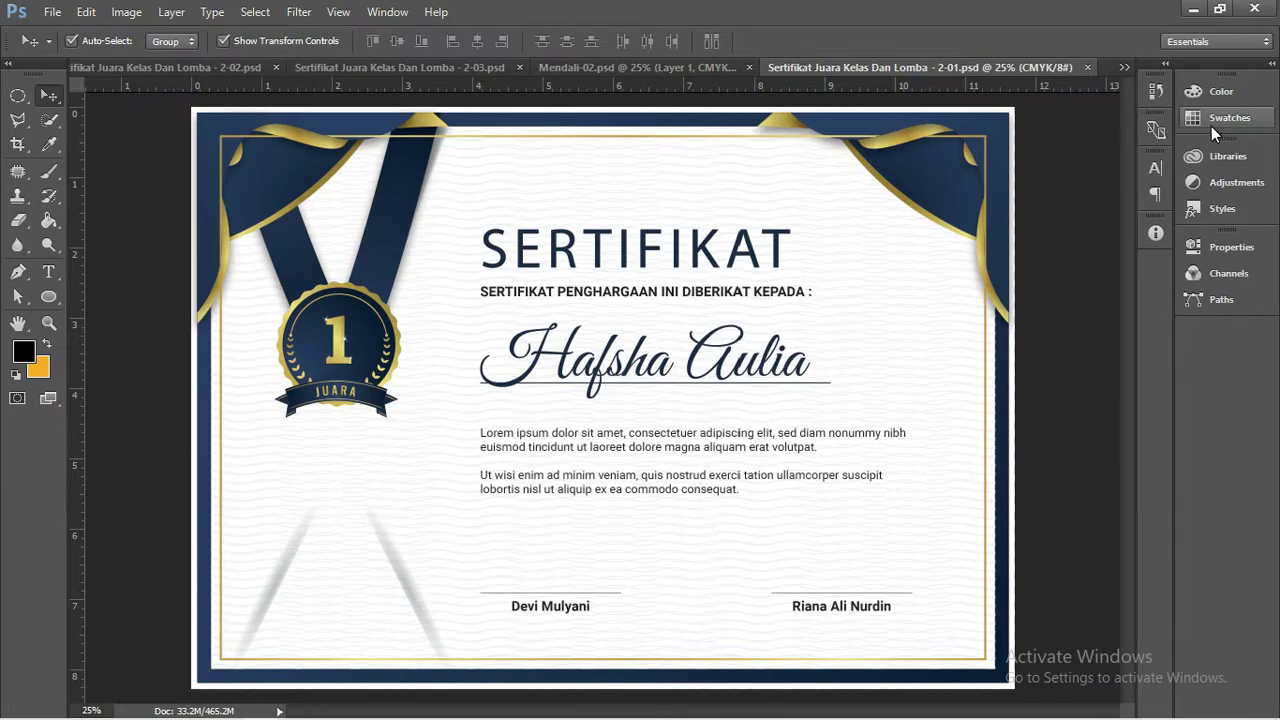
- Show the Layers panel from the Window menu, floating it narrower over the canvas
left_click(377, 13)
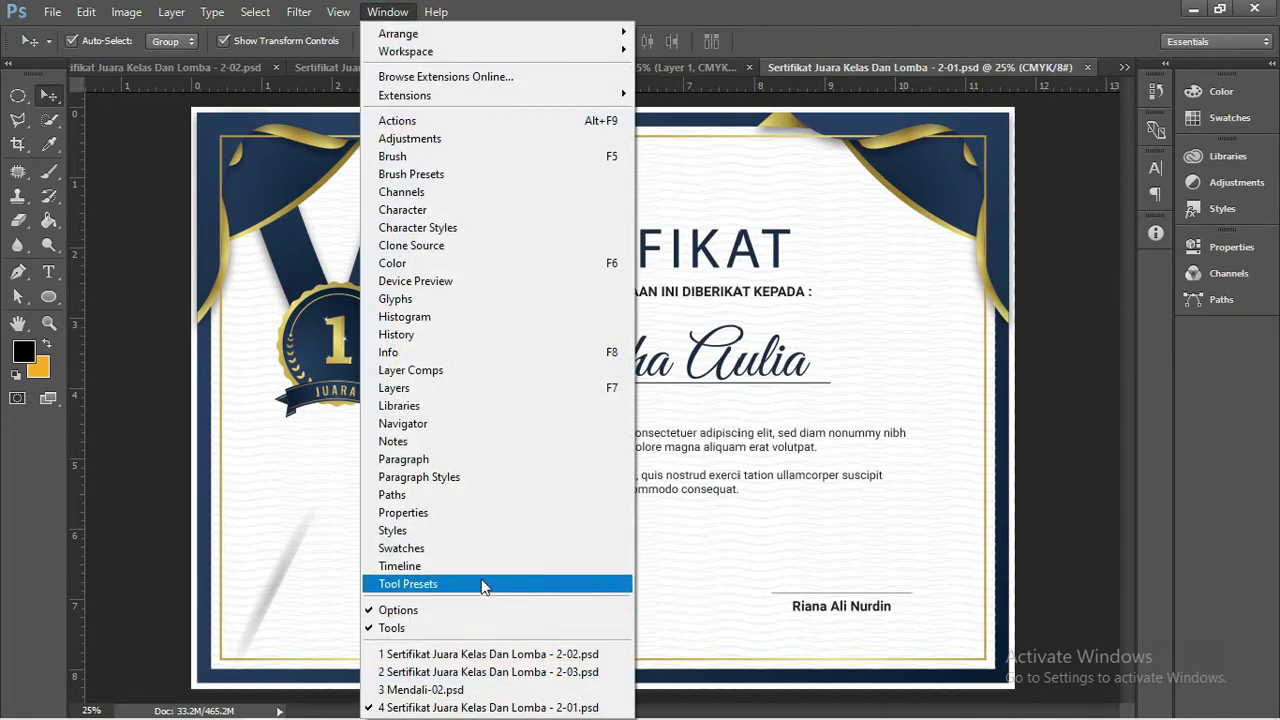
left_click(432, 391)
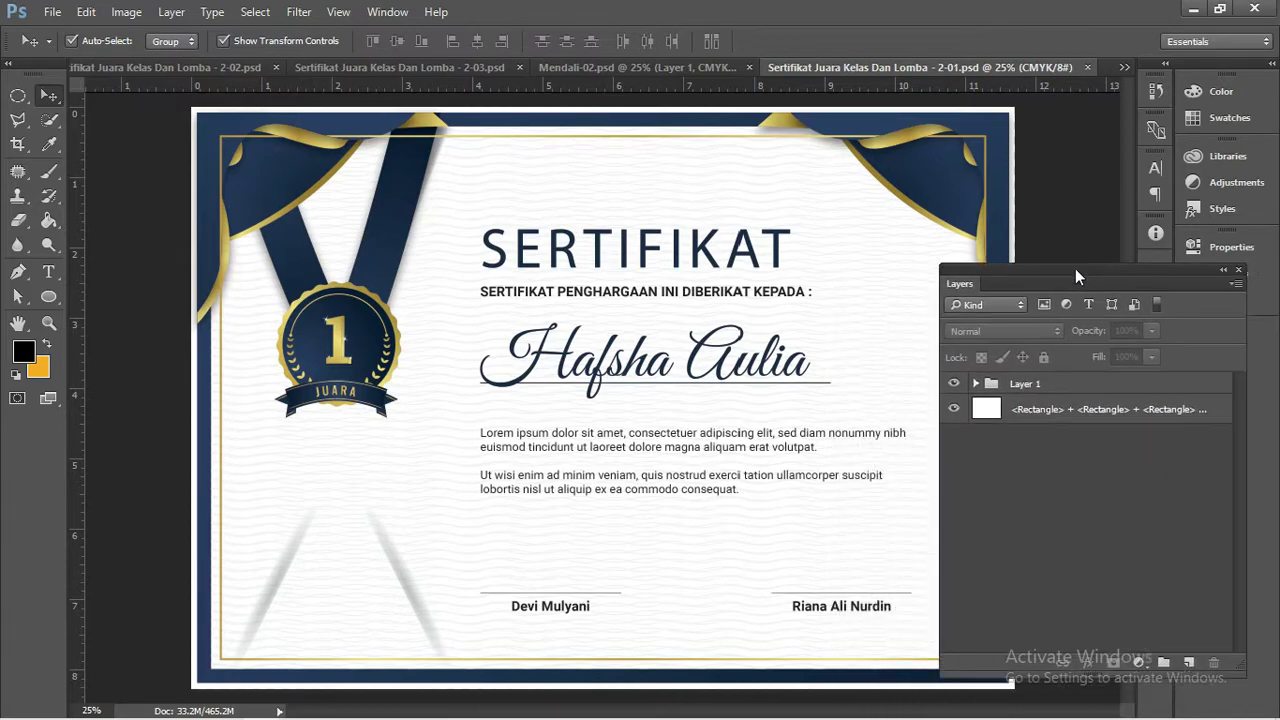
left_click_drag(978, 311, 1032, 262)
left_click_drag(1198, 348, 1115, 345)
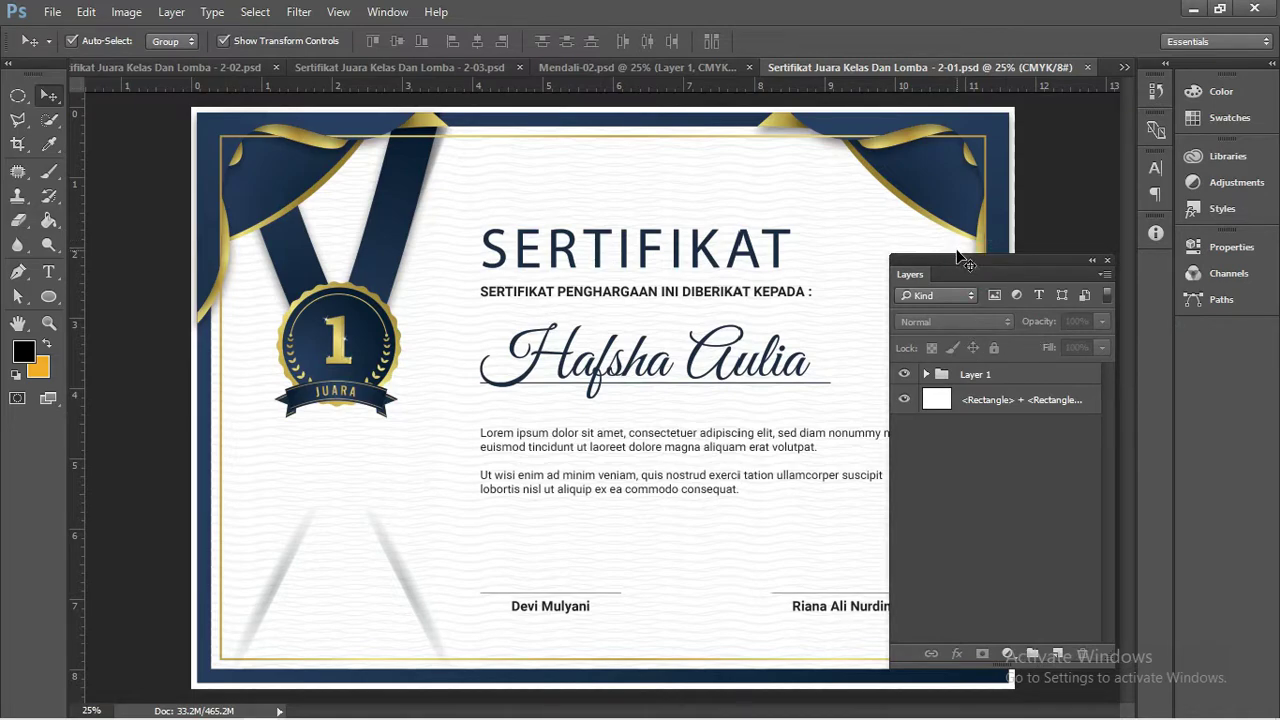
- Ungroup the Layer 1 group into its separate layers
left_click(960, 375)
left_click(926, 374)
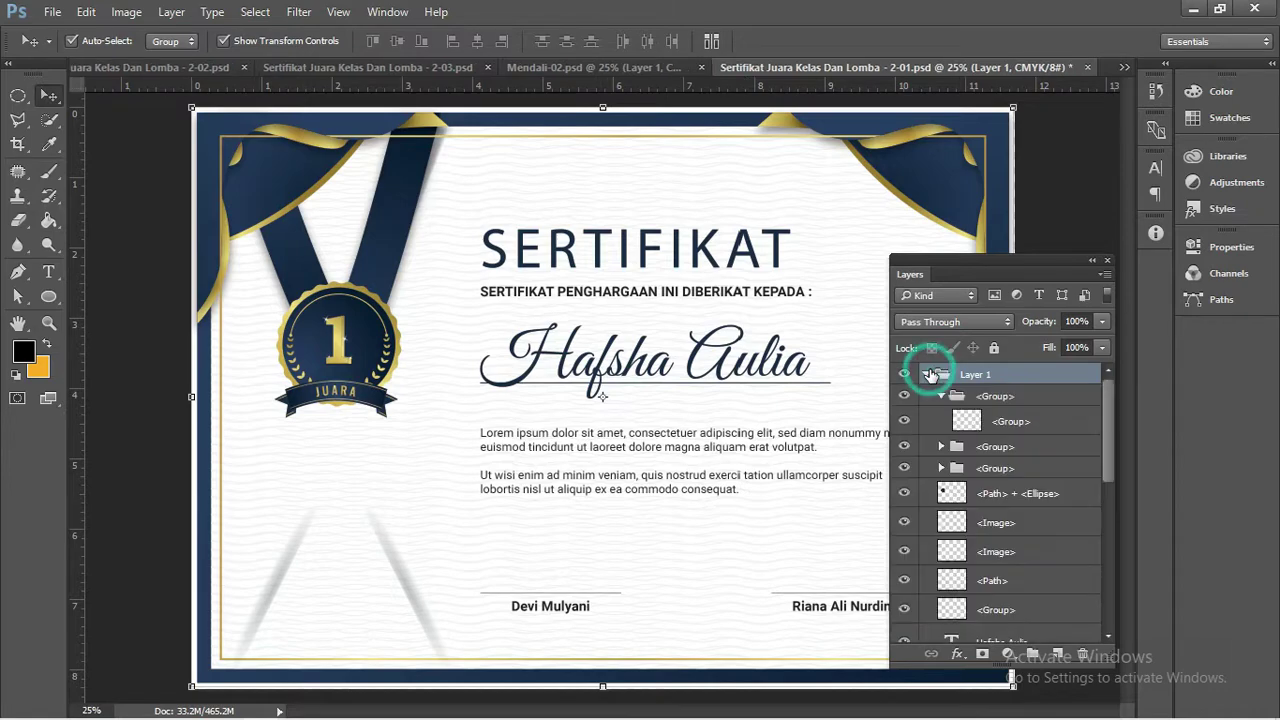
right_click(983, 382)
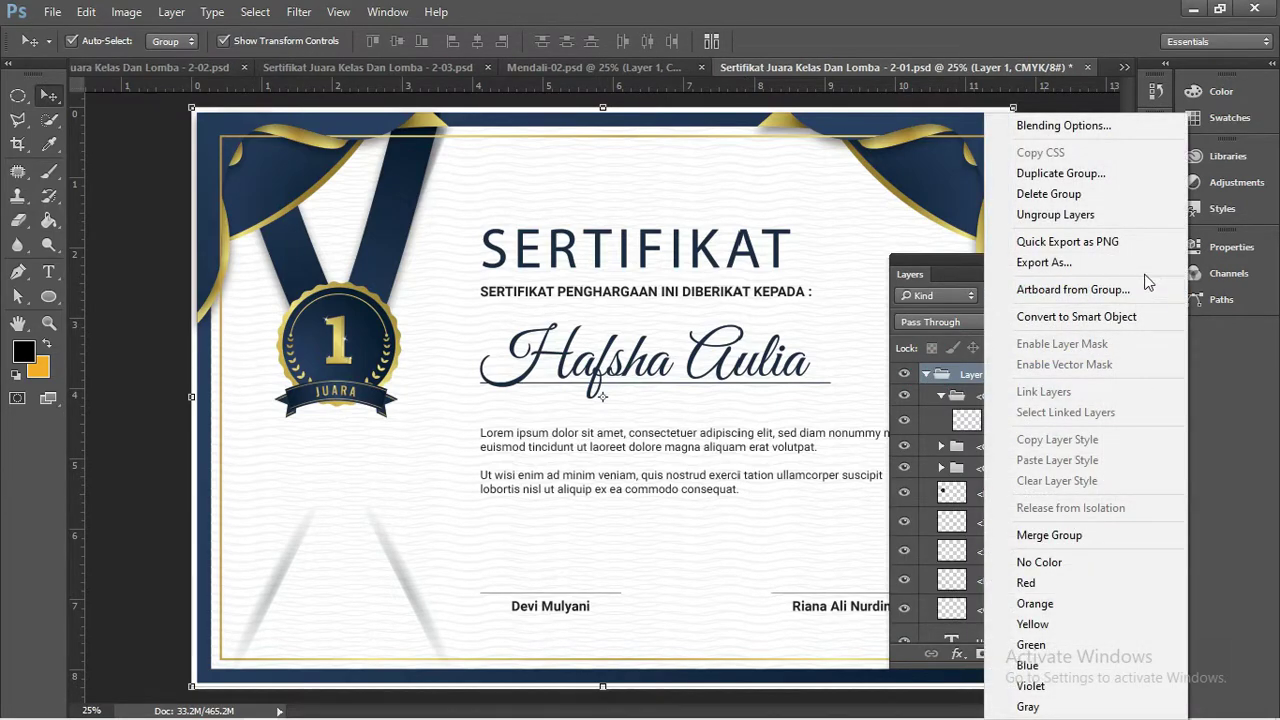
left_click(1110, 214)
- Identify the ribbon, number 1 and JUARA groups by toggling visibility, then reposition the panel
left_click(985, 428)
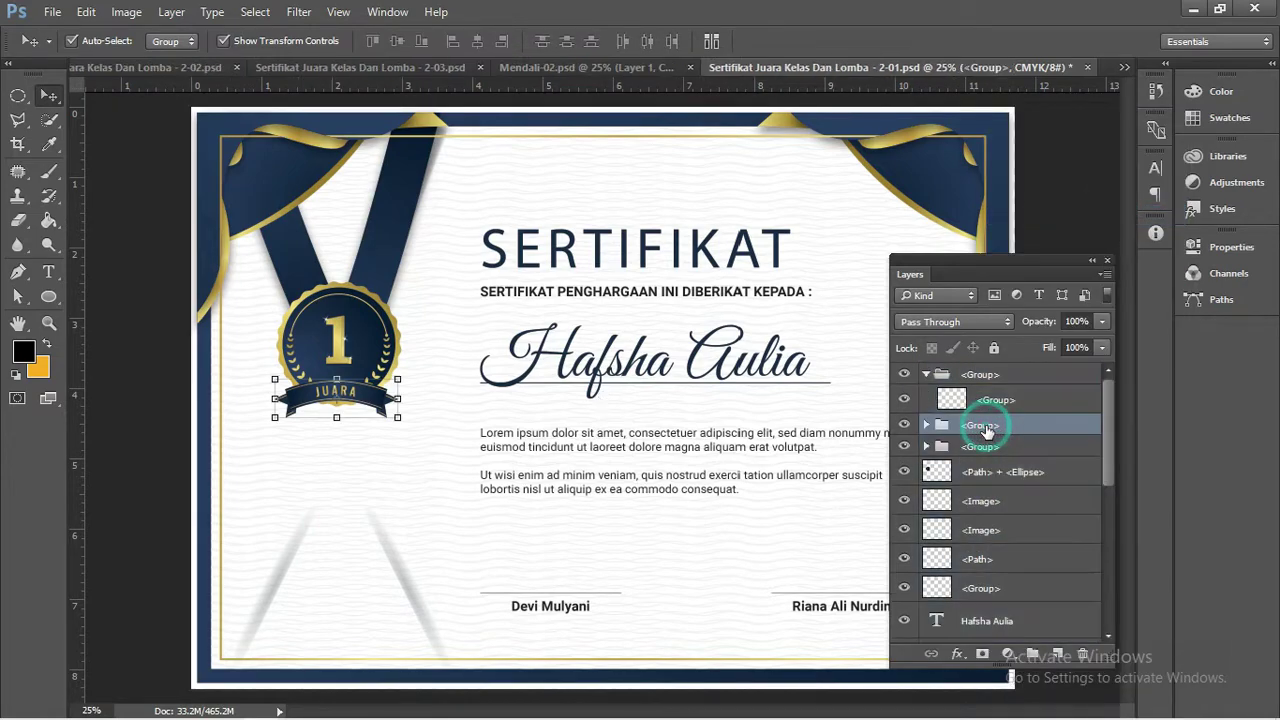
left_click(904, 425)
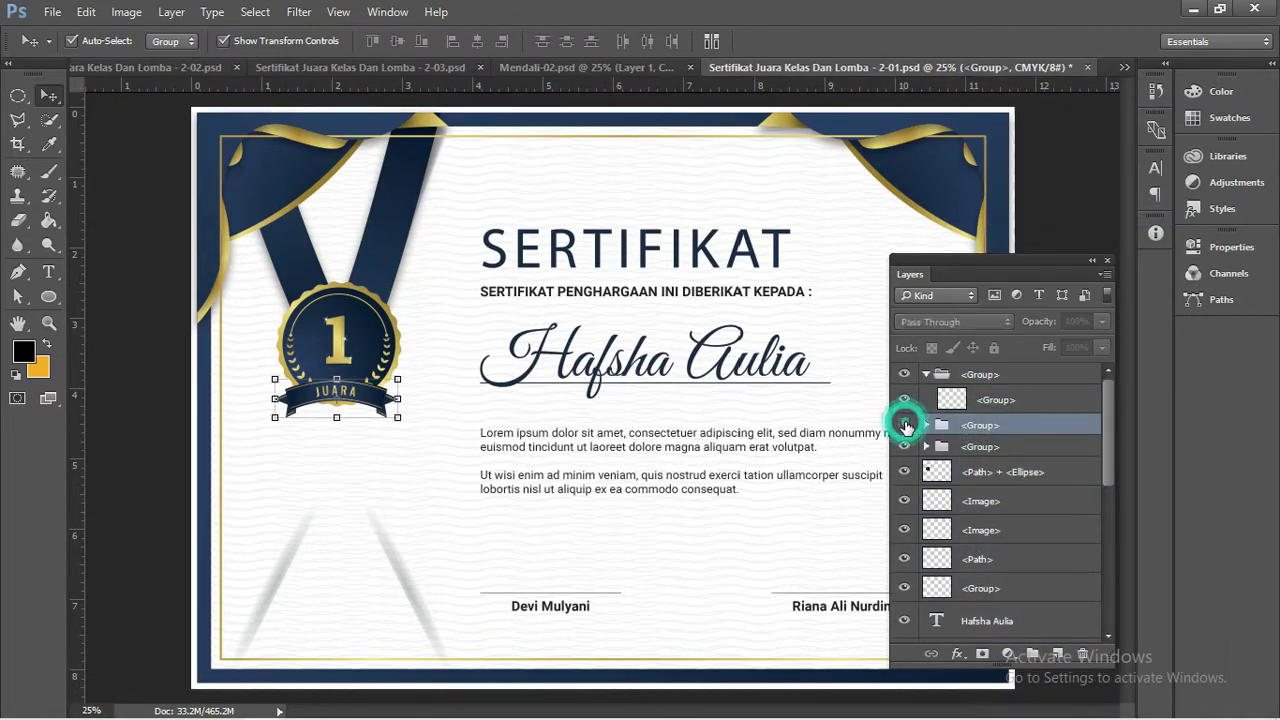
left_click(905, 425)
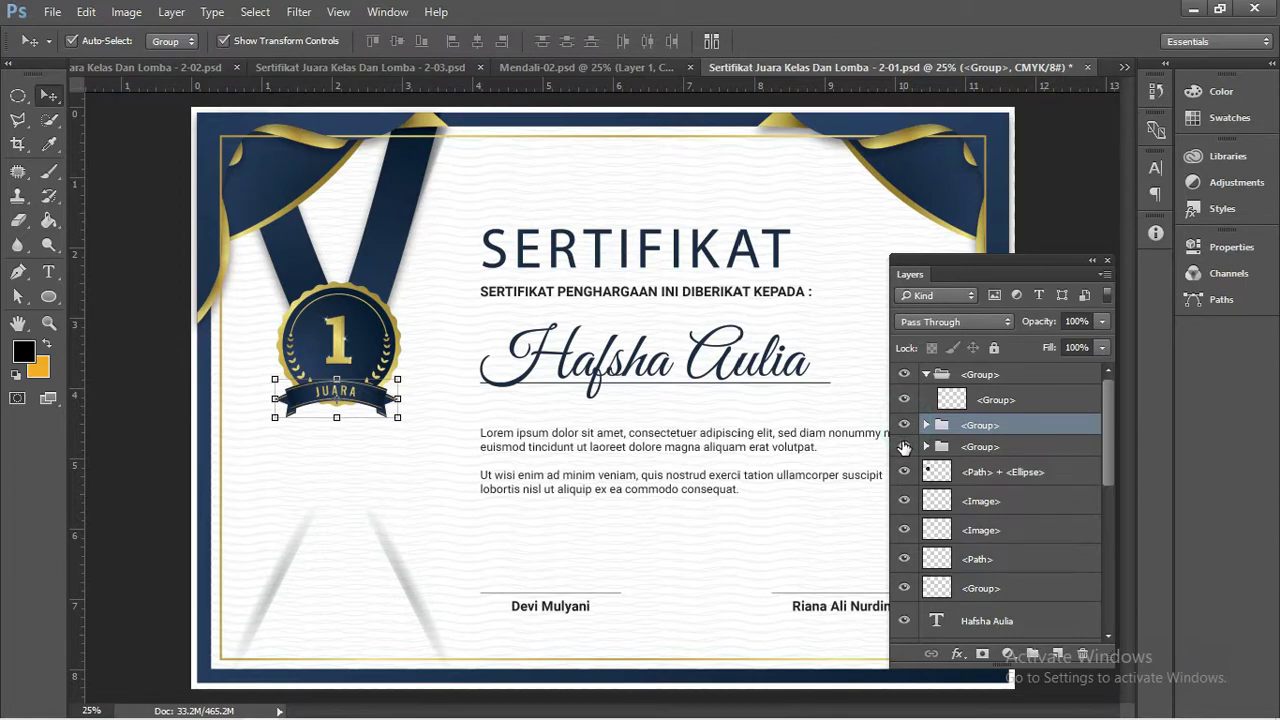
left_click(904, 446)
left_click(904, 446)
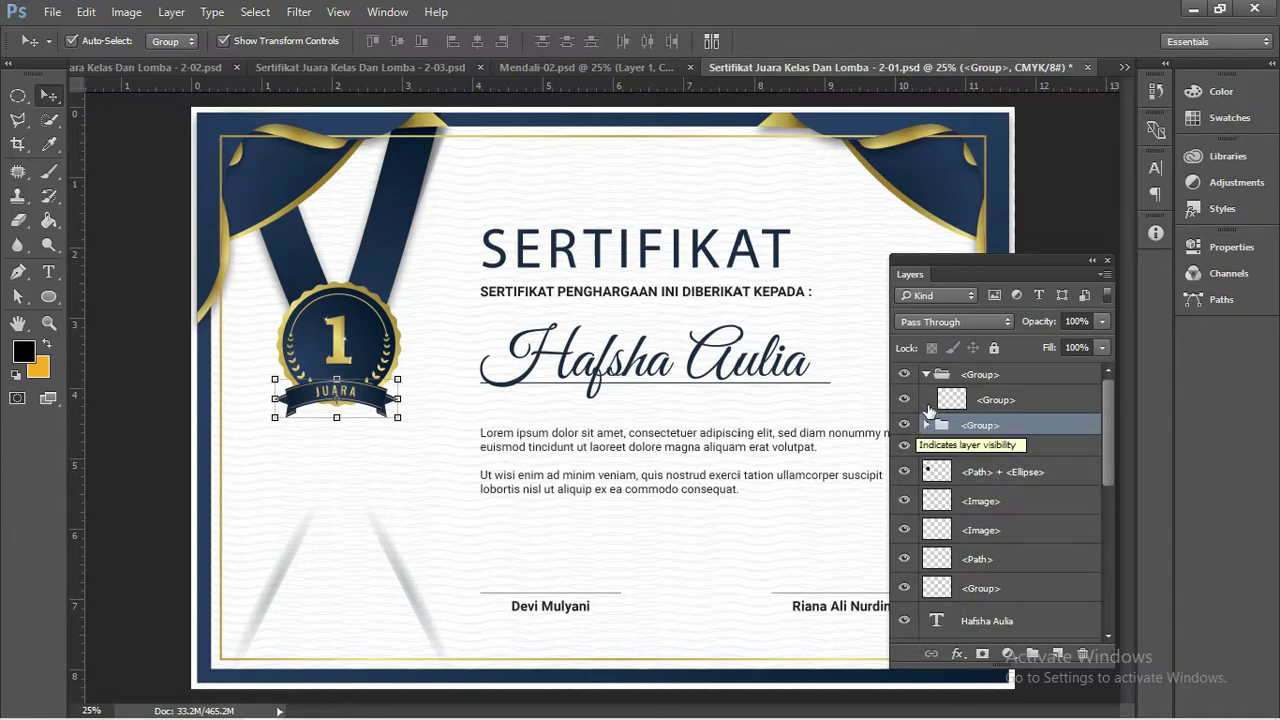
left_click(905, 374)
left_click(905, 374)
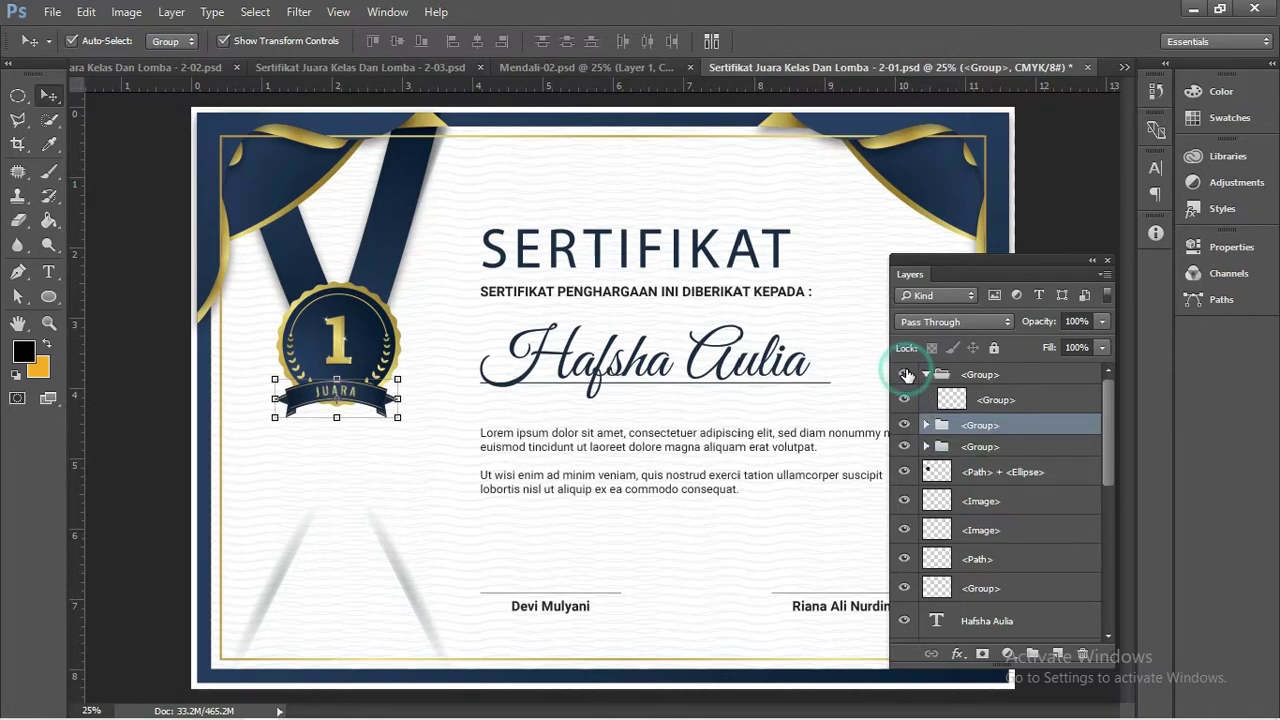
mouse_move(1109, 409)
left_mouse_down()
mouse_move(1100, 483)
mouse_move(1109, 430)
left_mouse_up()
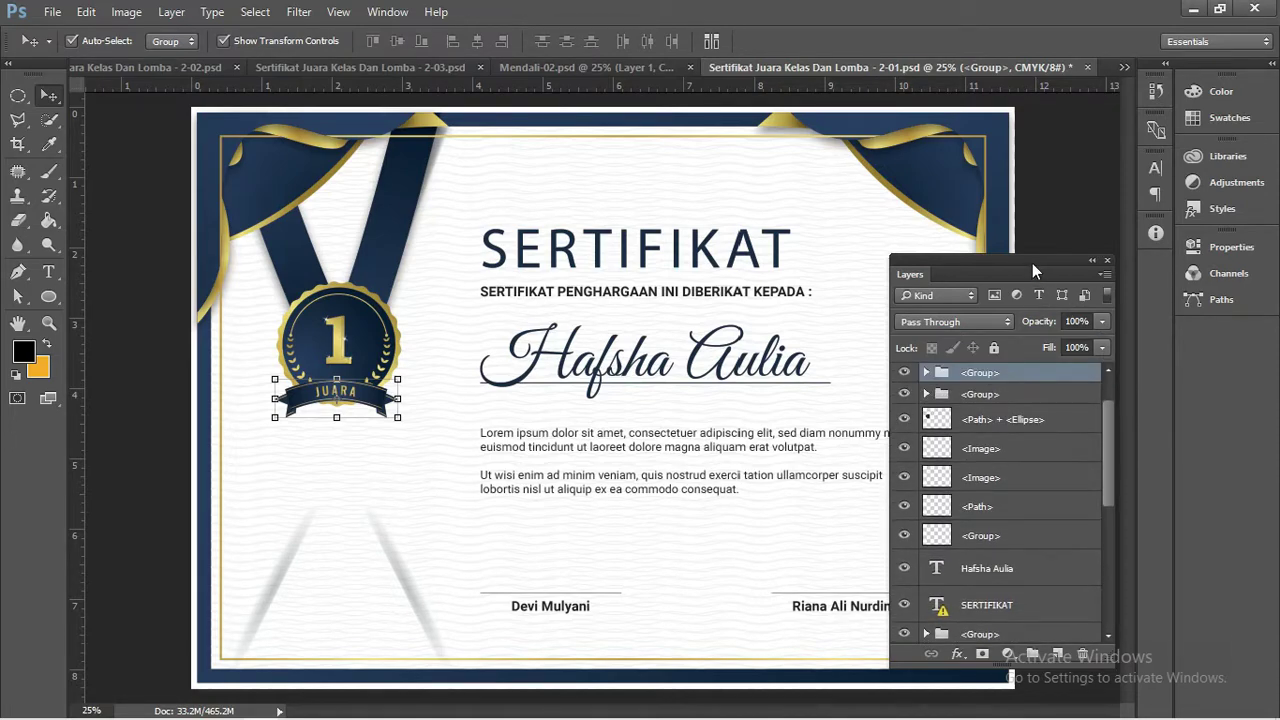
left_click_drag(1032, 263, 1081, 313)
- Edit the SERTIFIKAT heading, accept the missing-font substitution, and try Oswald Regular
left_click(728, 250)
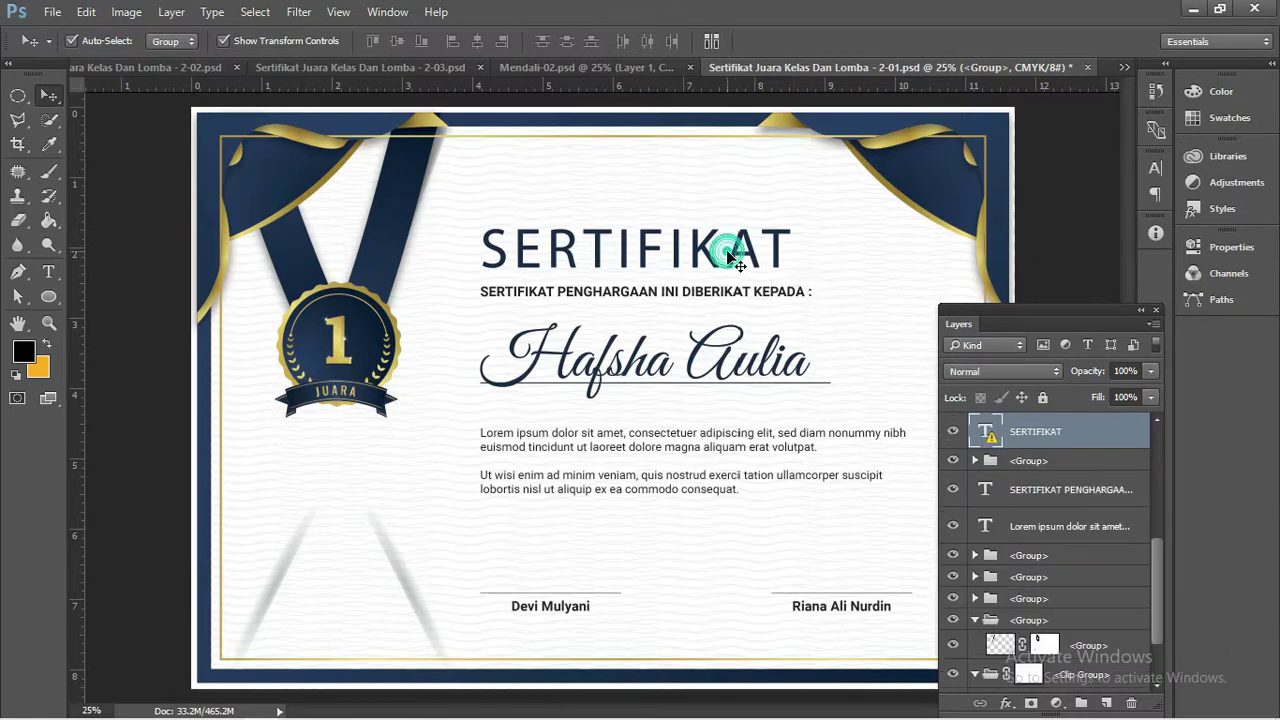
double_click(987, 434)
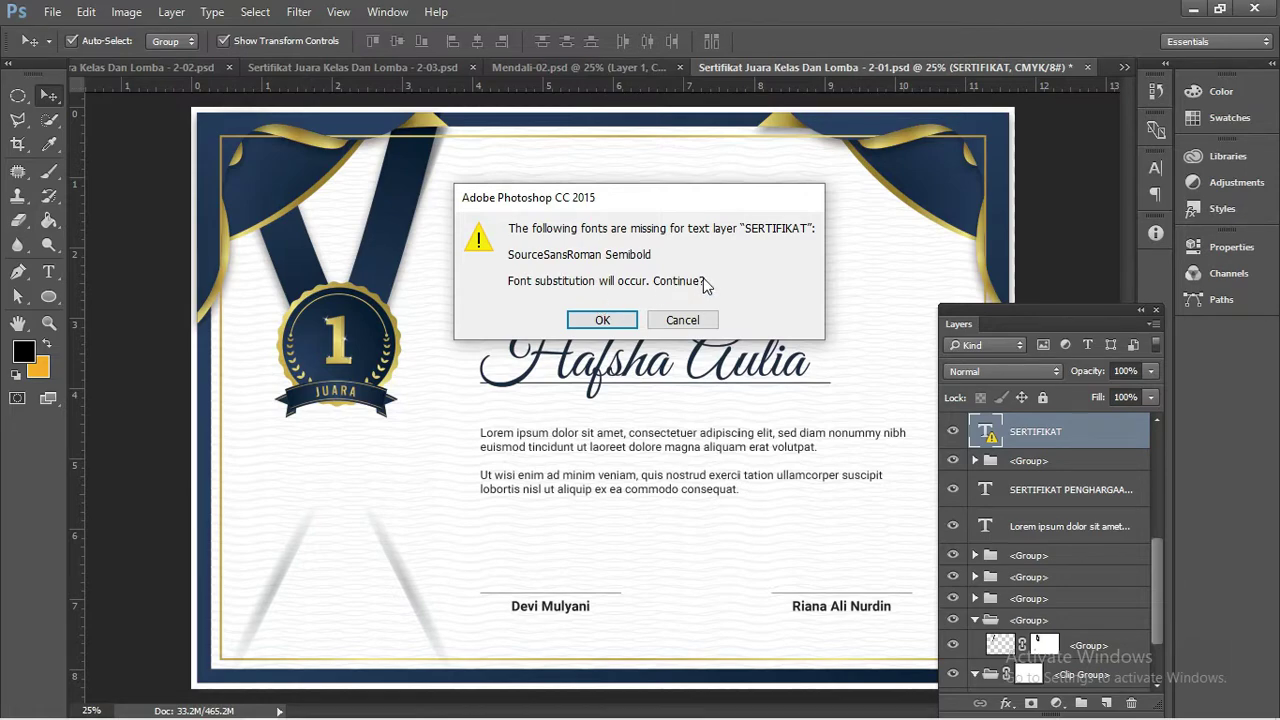
left_click(603, 320)
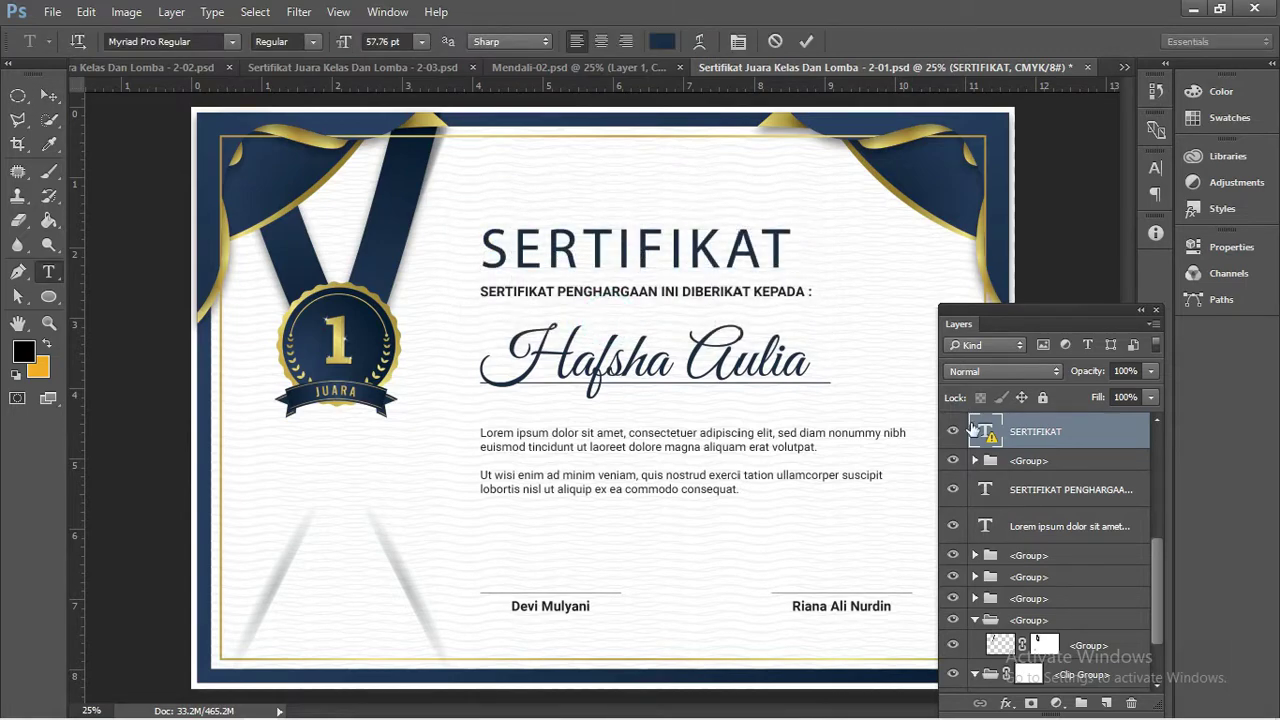
left_click(227, 42)
left_click(232, 42)
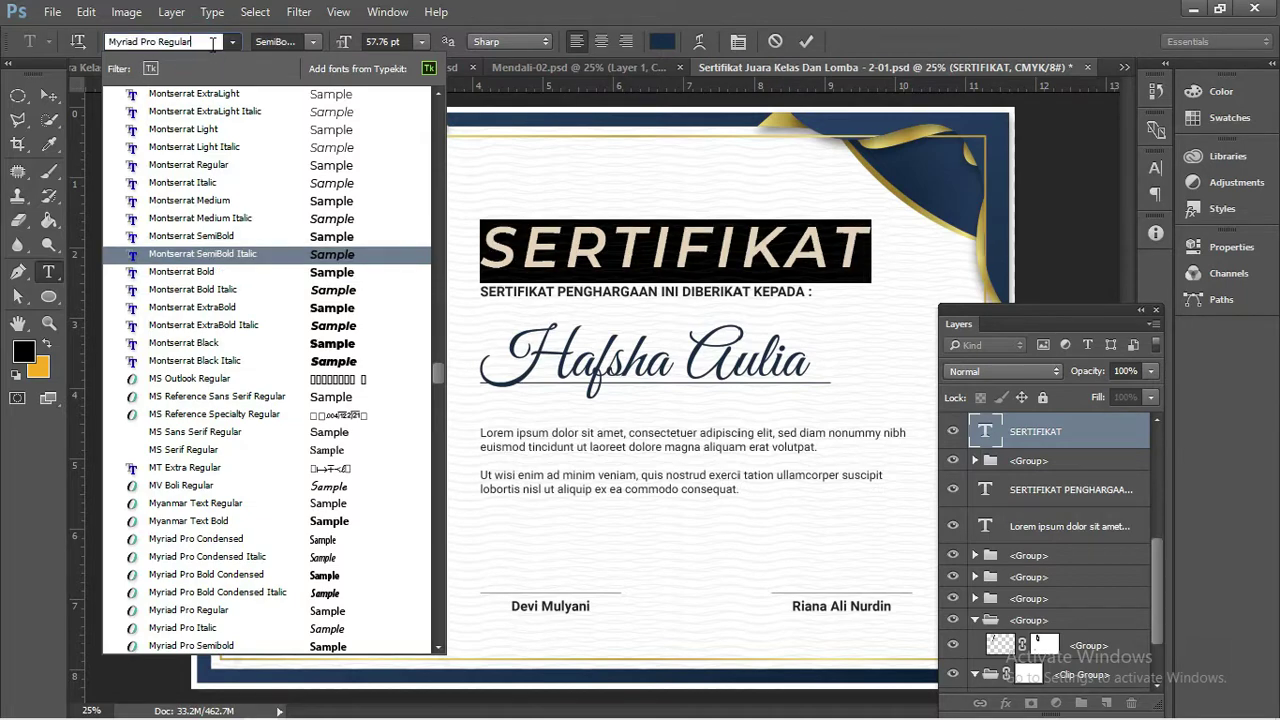
type("os")
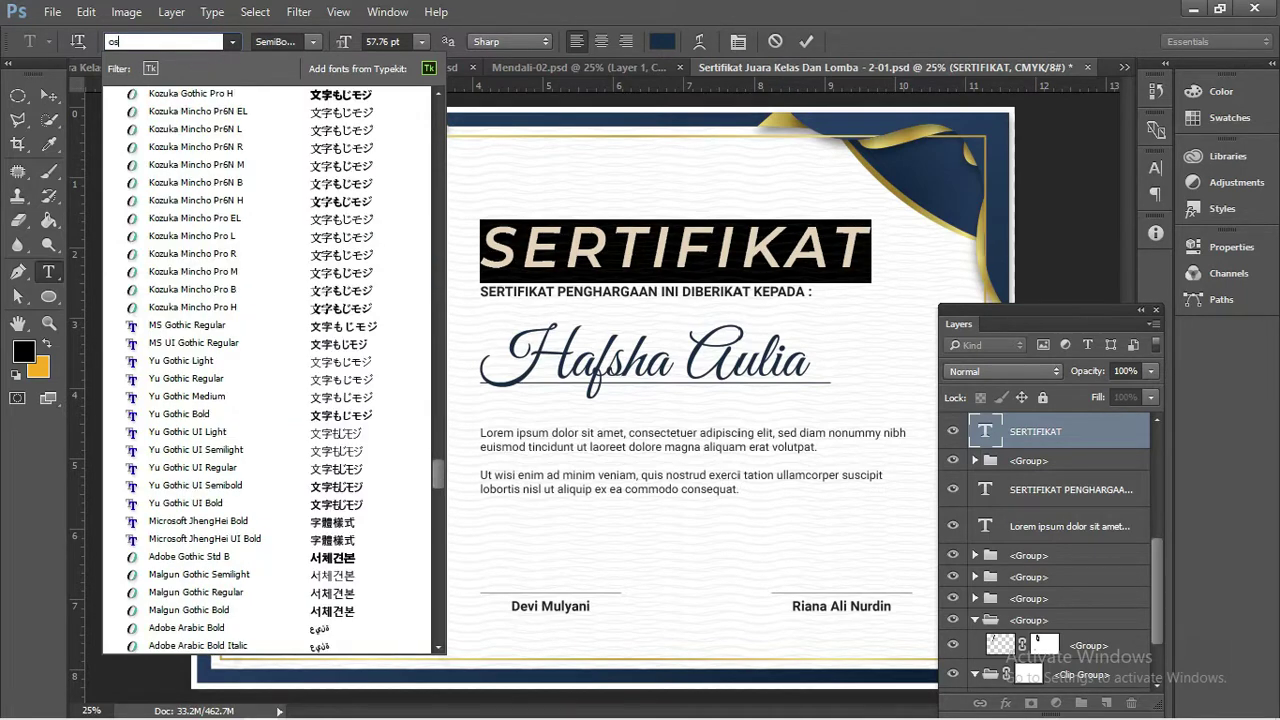
type("w")
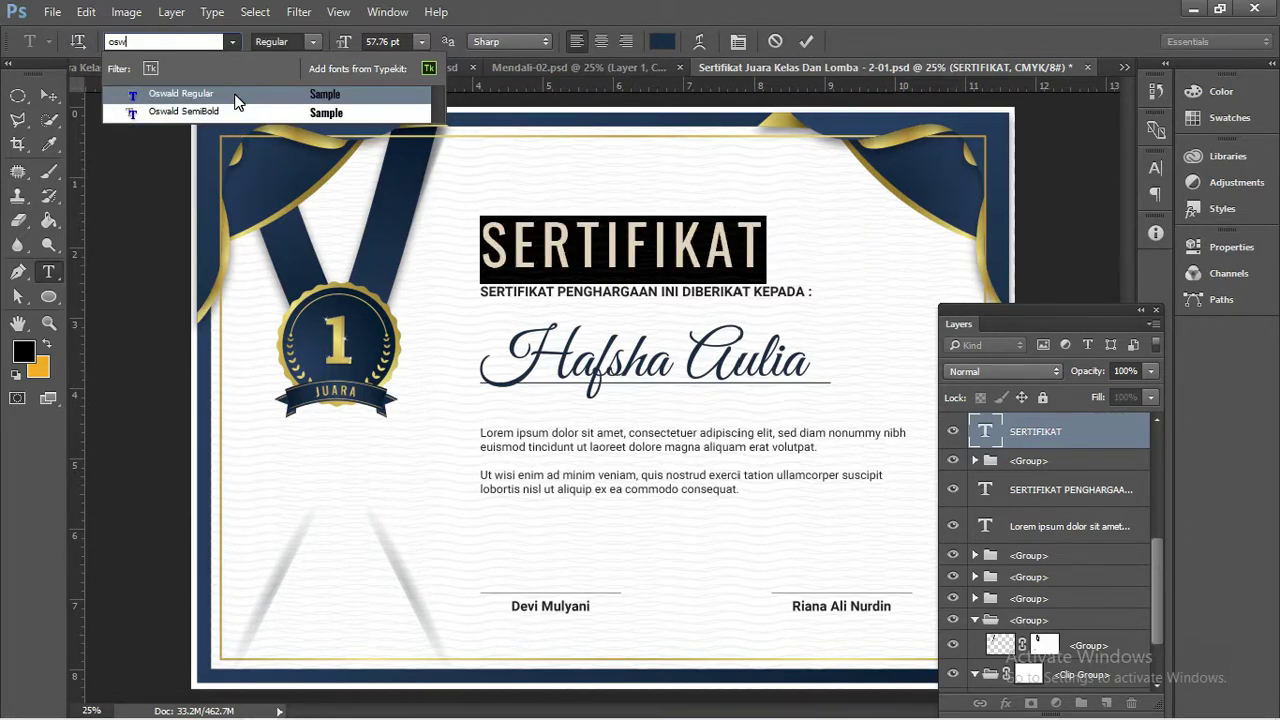
left_click(233, 93)
- Change the heading to Bahnschrift Regular and commit the edit
left_click(140, 41)
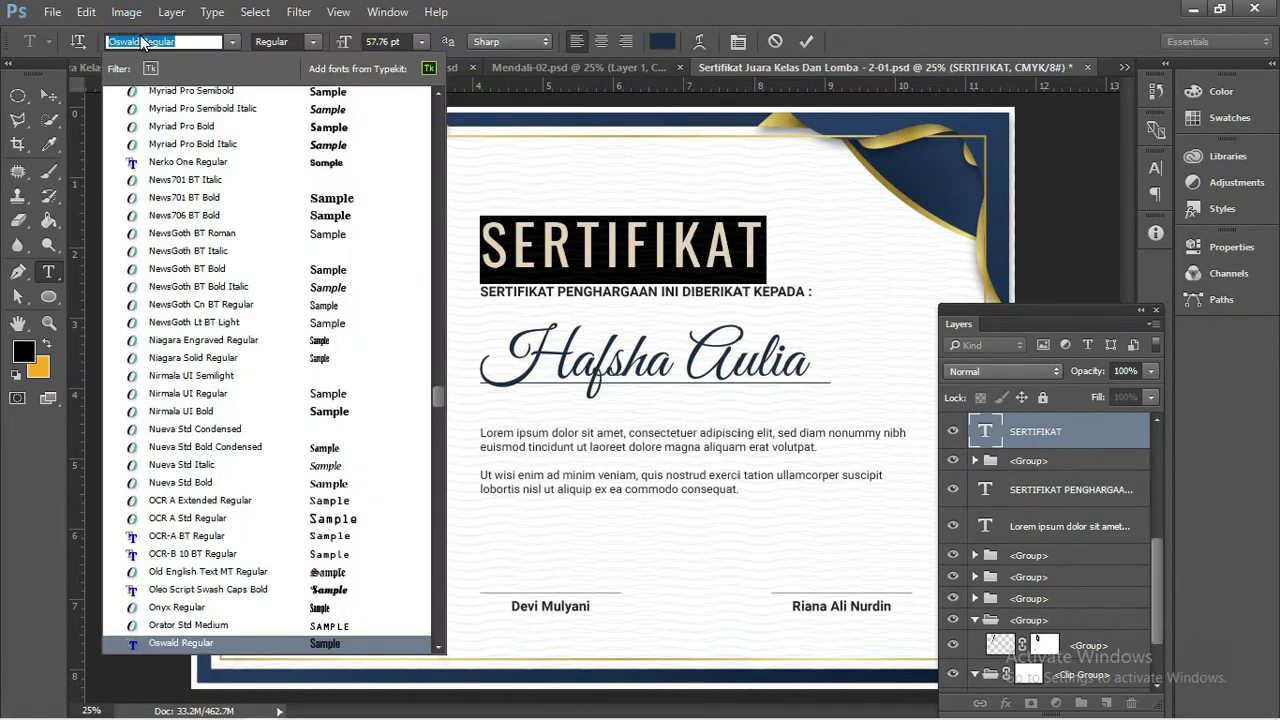
type("b")
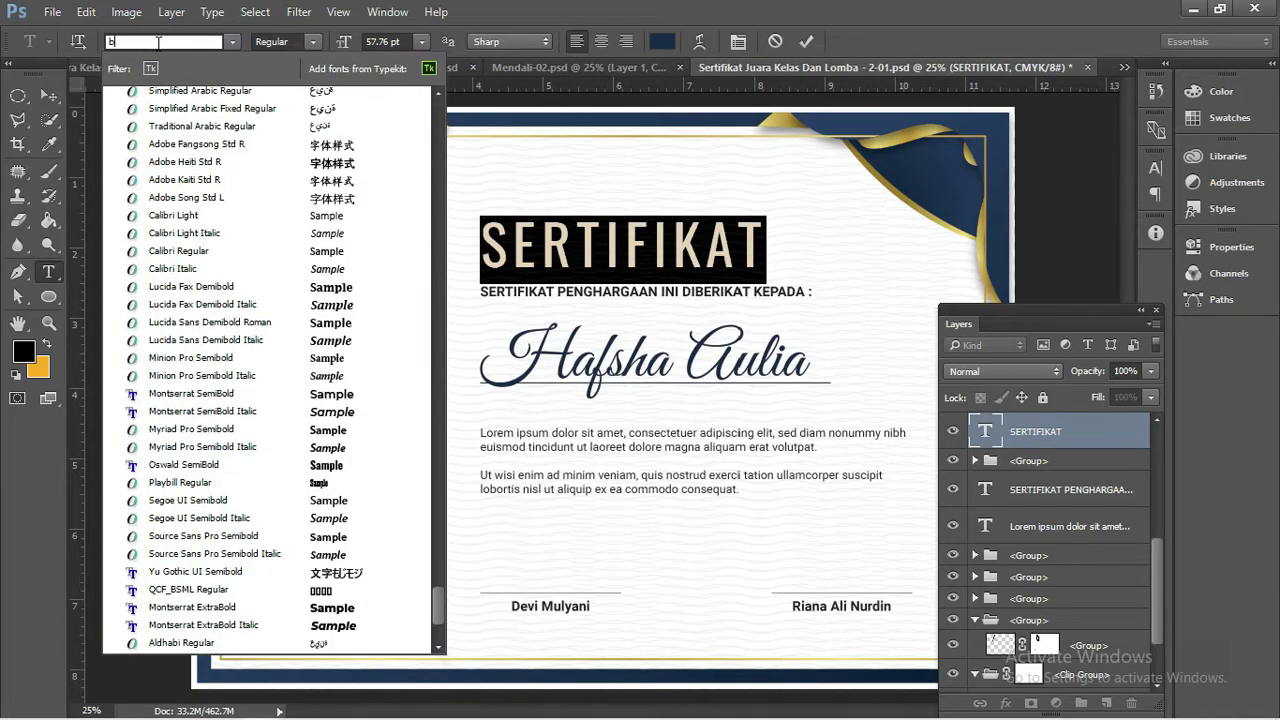
type("ah")
left_click(199, 94)
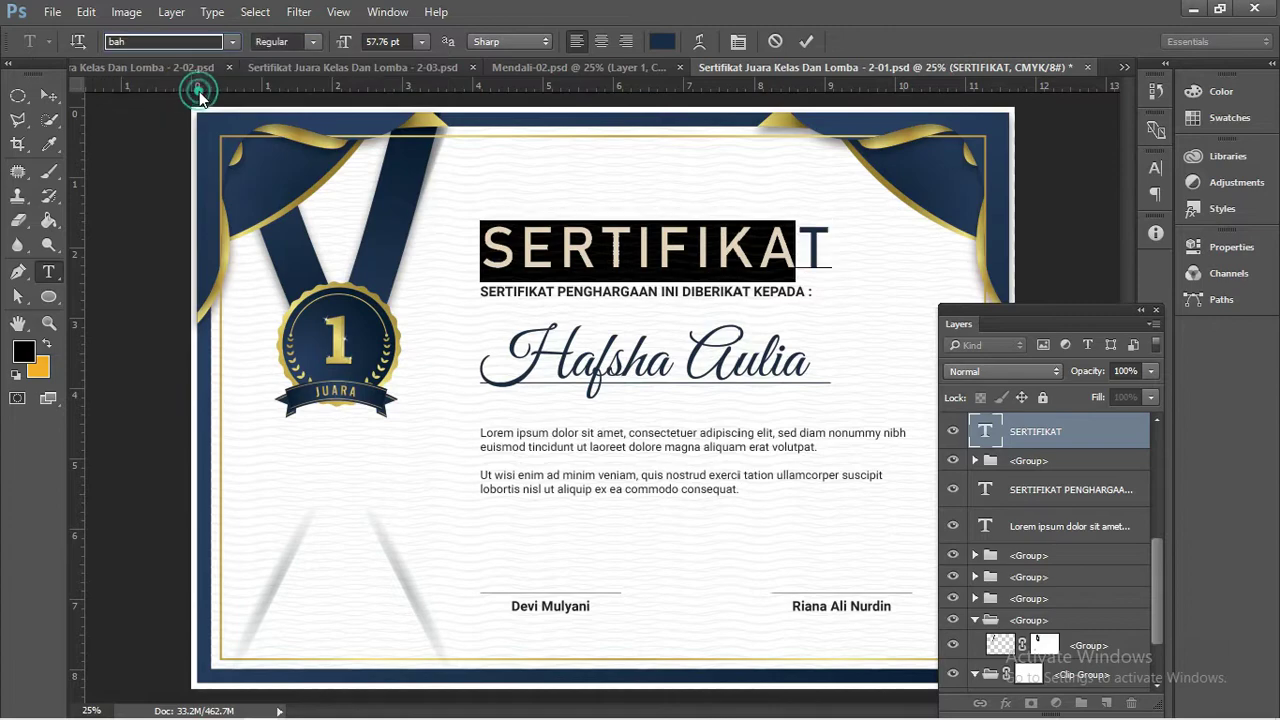
left_click(48, 95)
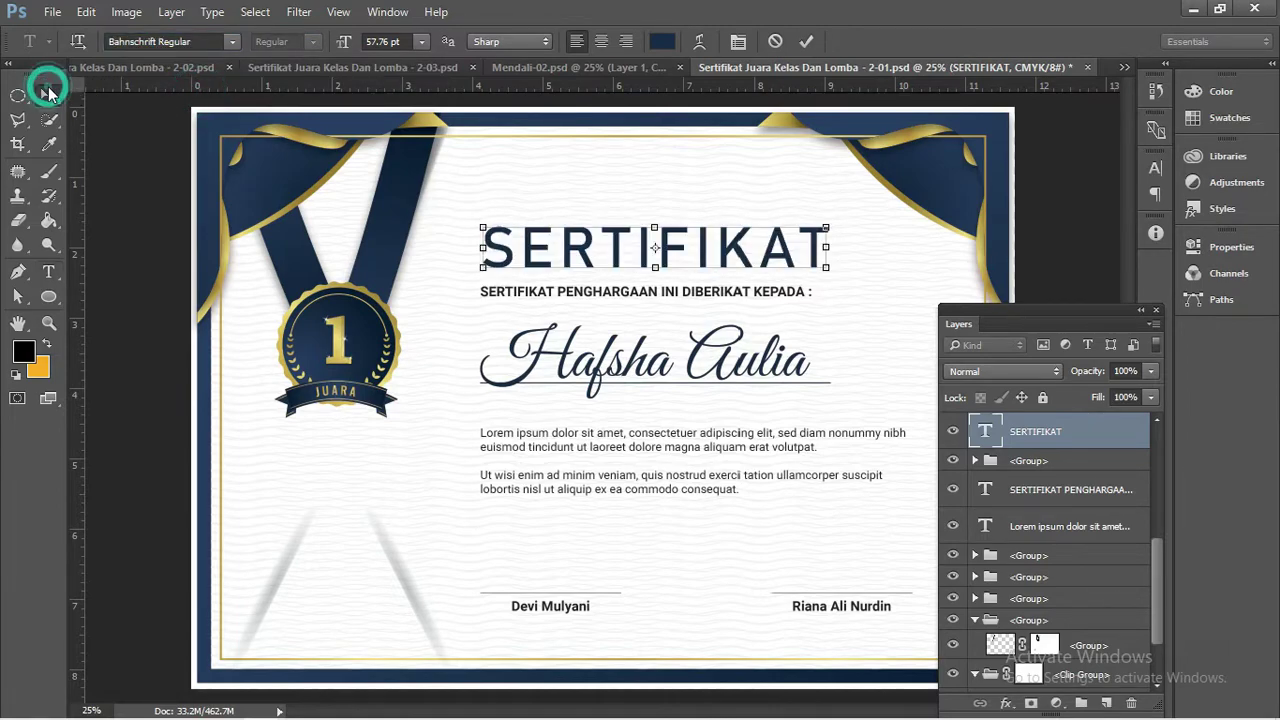
- Check the recipient name's font, commit it, and move the Layers panel lower-right
left_click(612, 368)
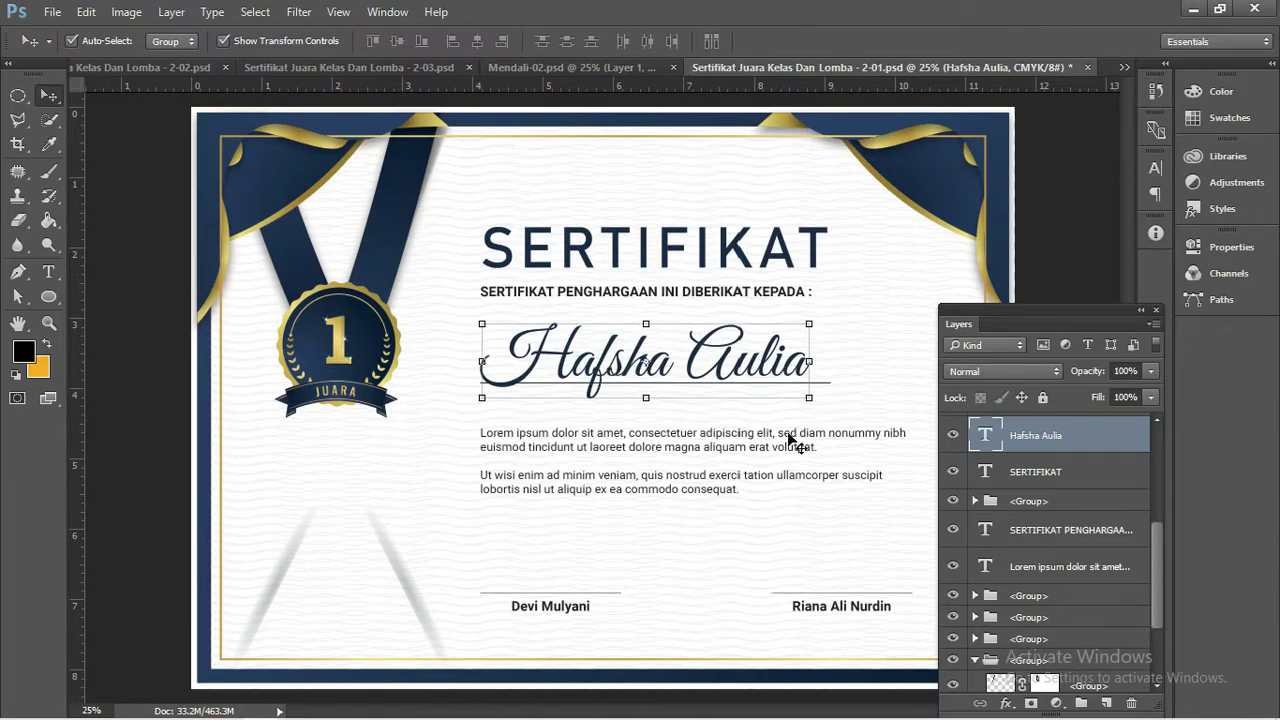
double_click(985, 435)
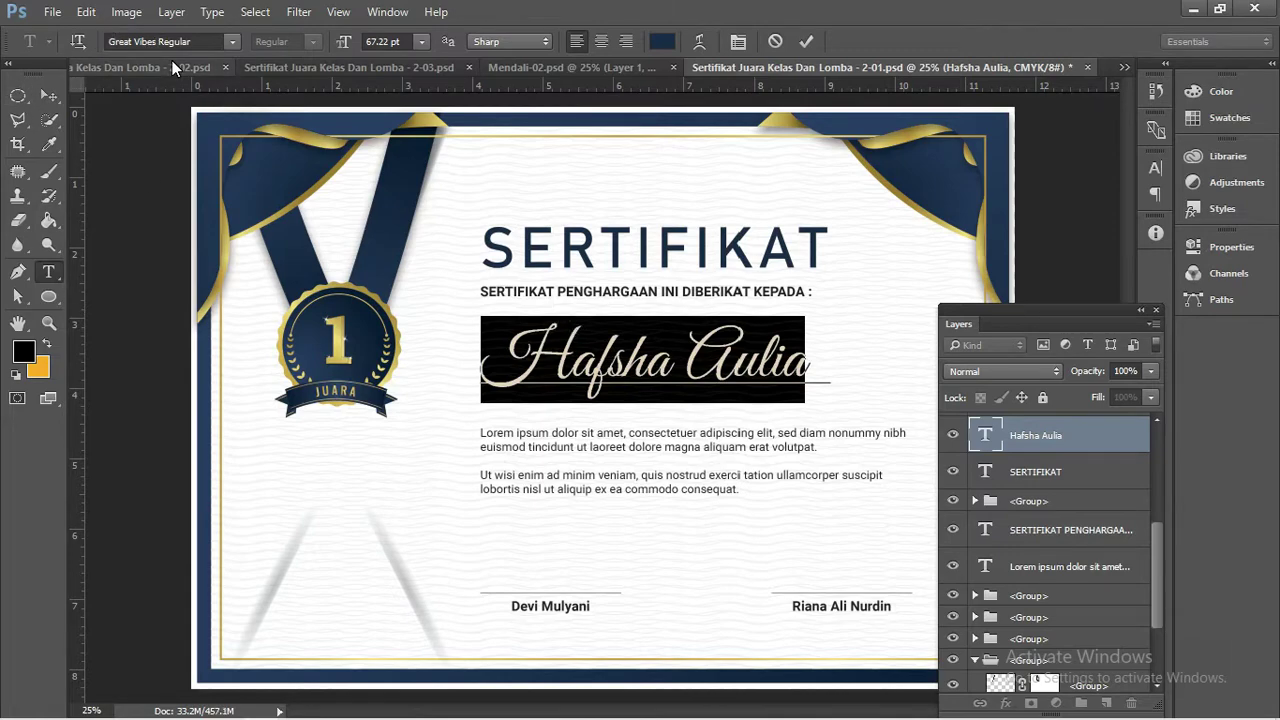
left_click(48, 92)
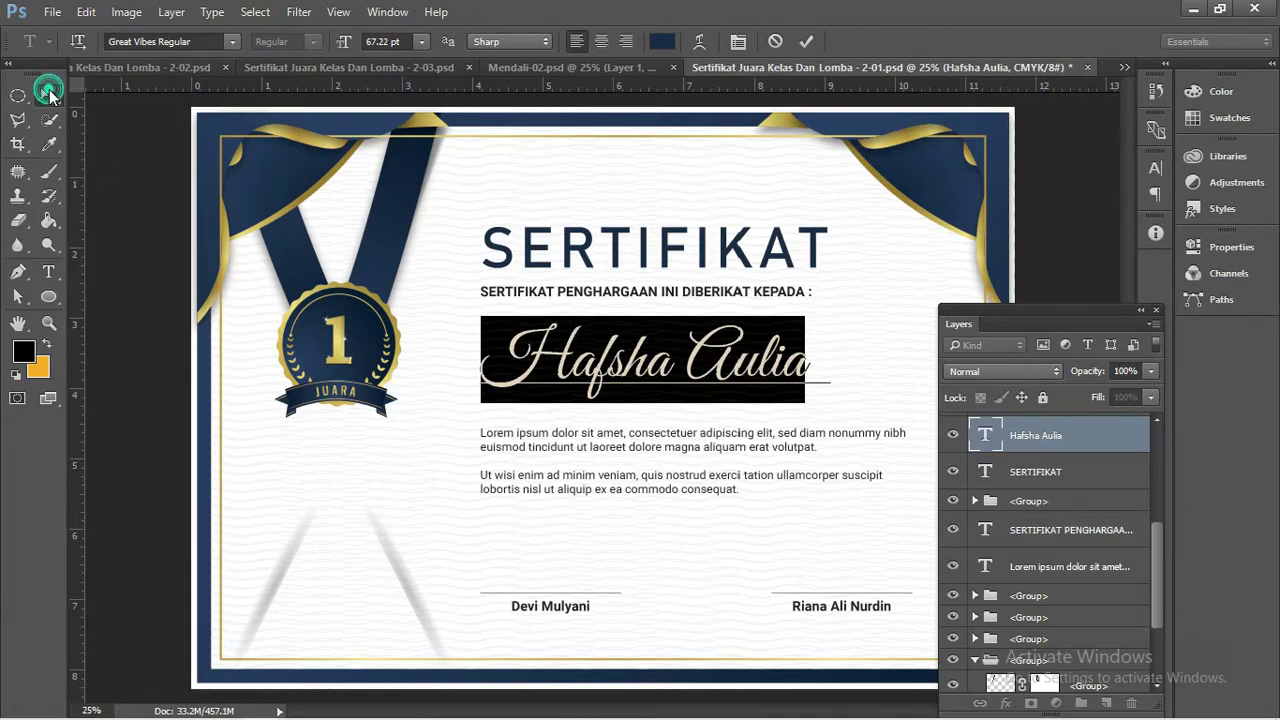
left_click(665, 447)
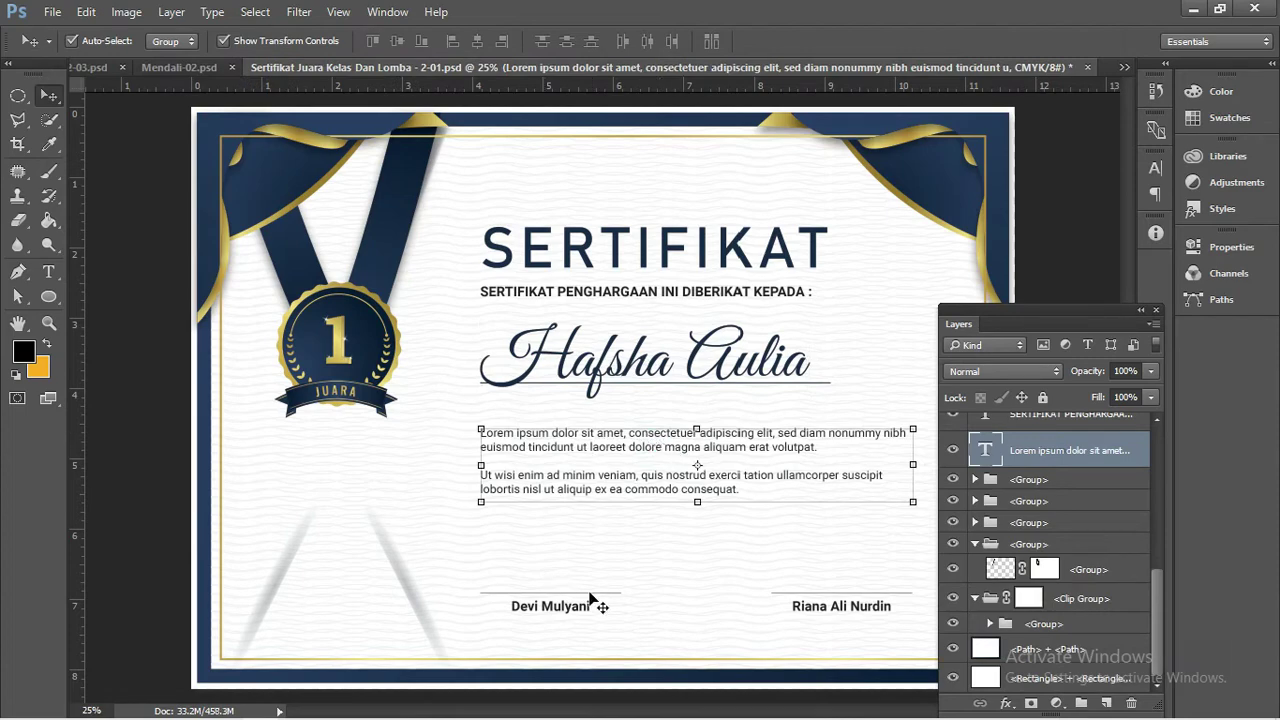
left_click_drag(1138, 316, 1087, 337)
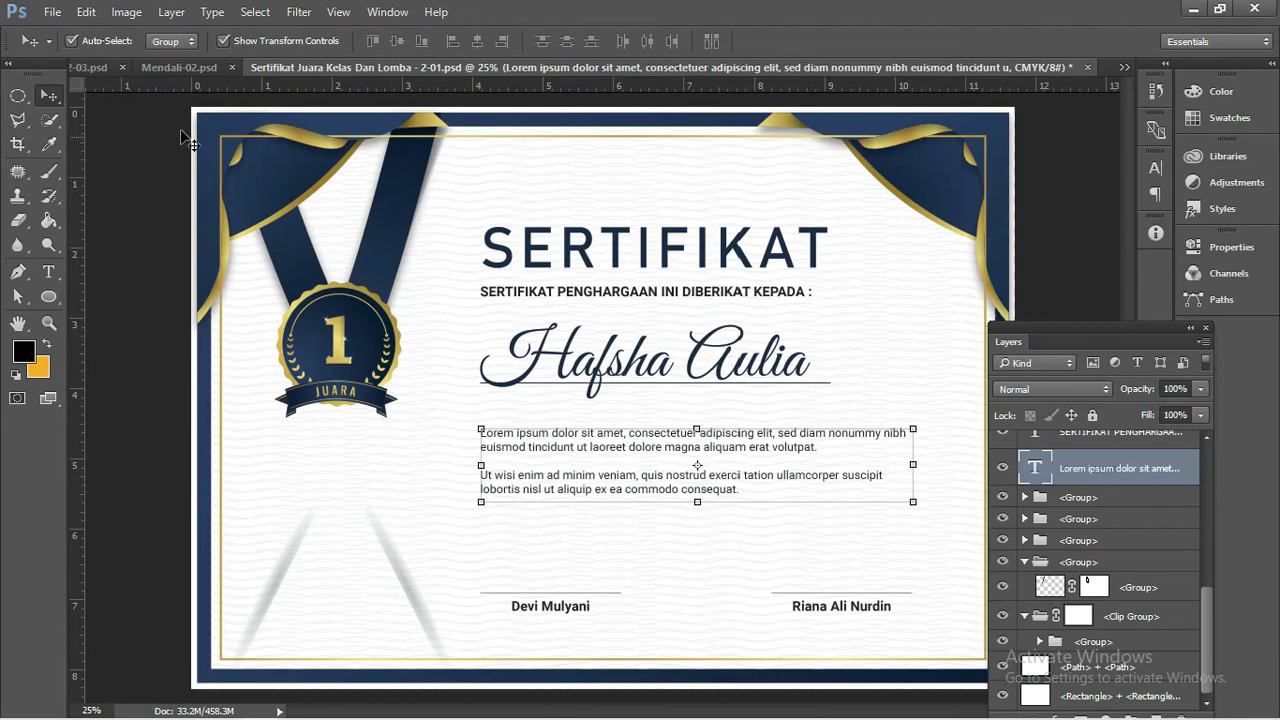
- Look over the Mendali-02 medal sheet, scrolling through its contents
left_click(168, 66)
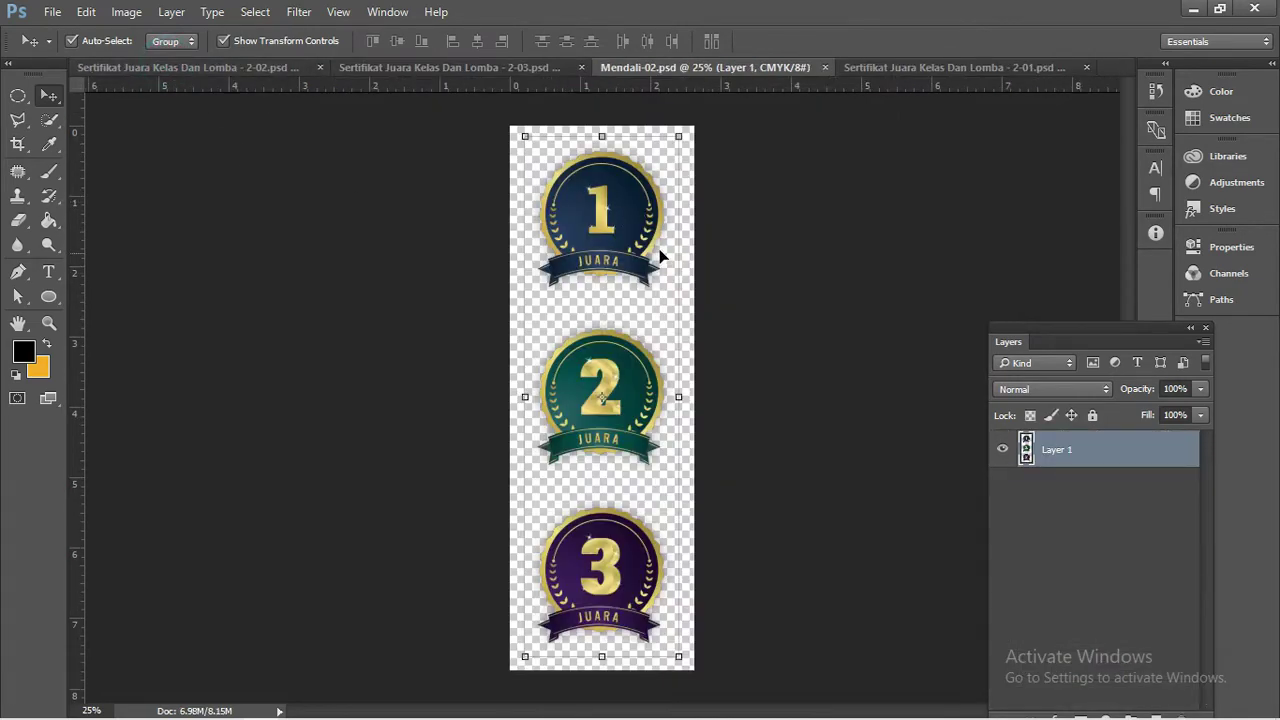
left_click(754, 509)
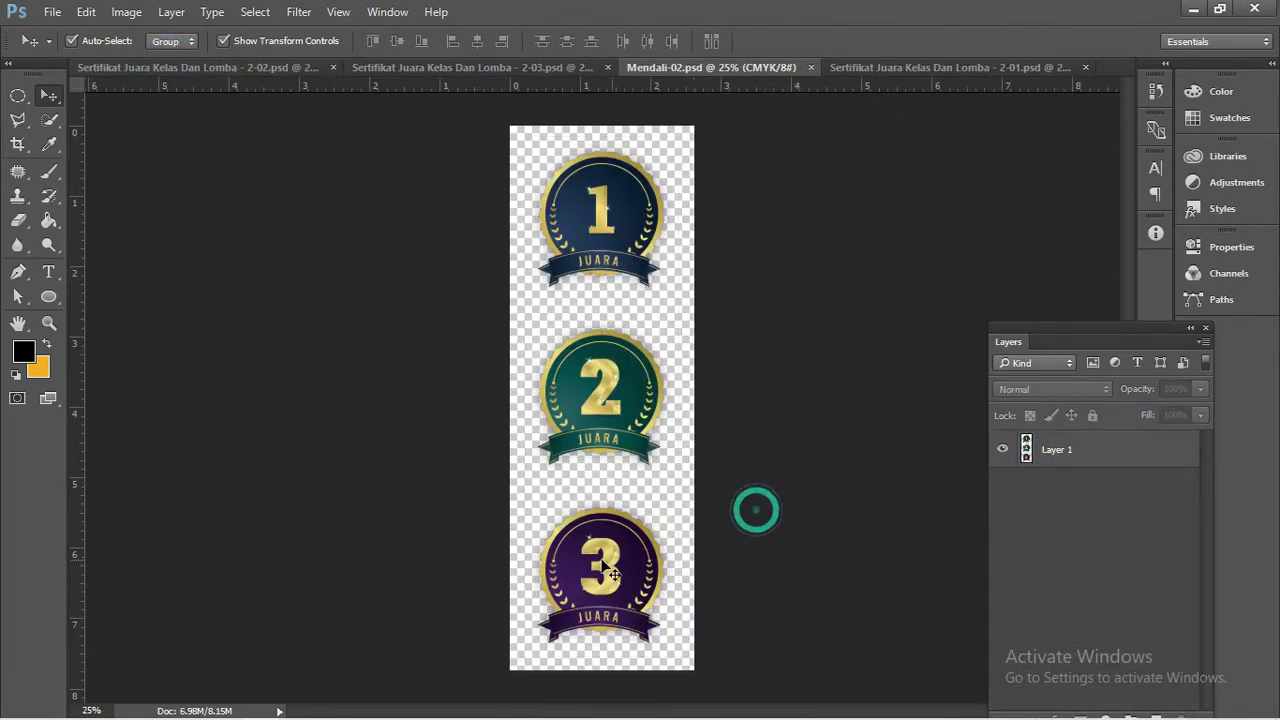
left_click(600, 555)
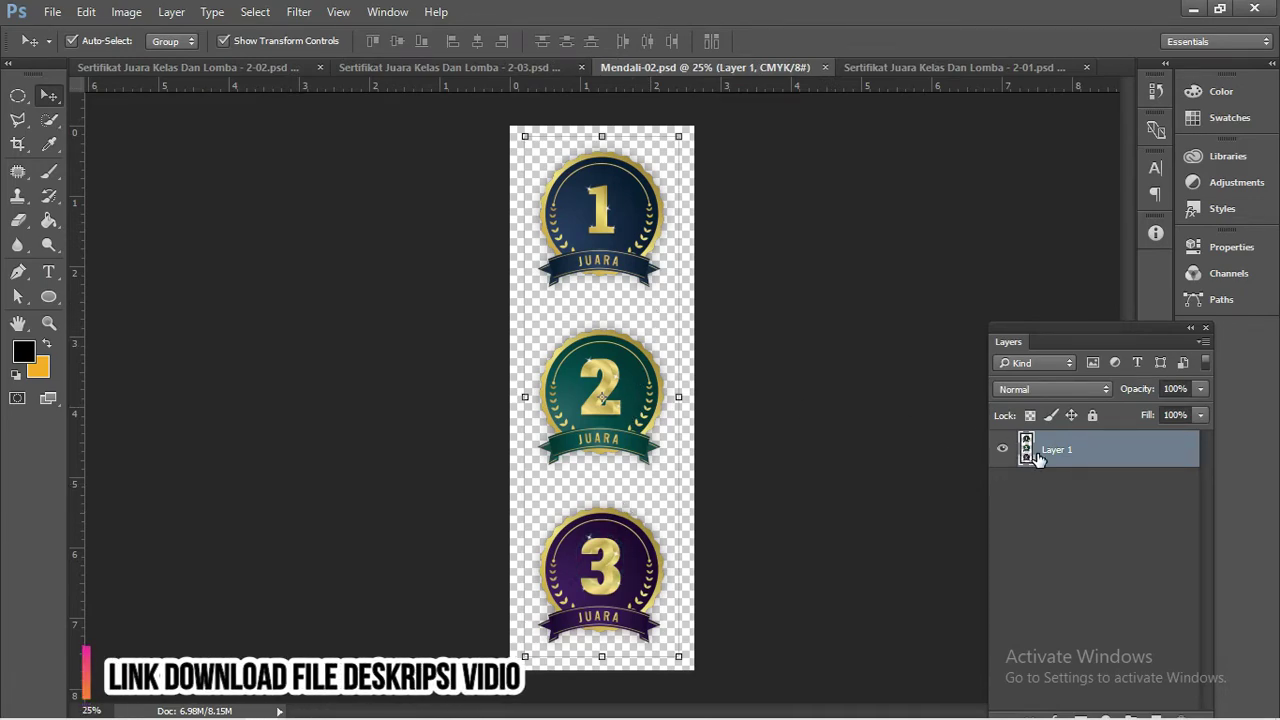
scroll(622, 362, "up", 4)
scroll(622, 362, "down", 1)
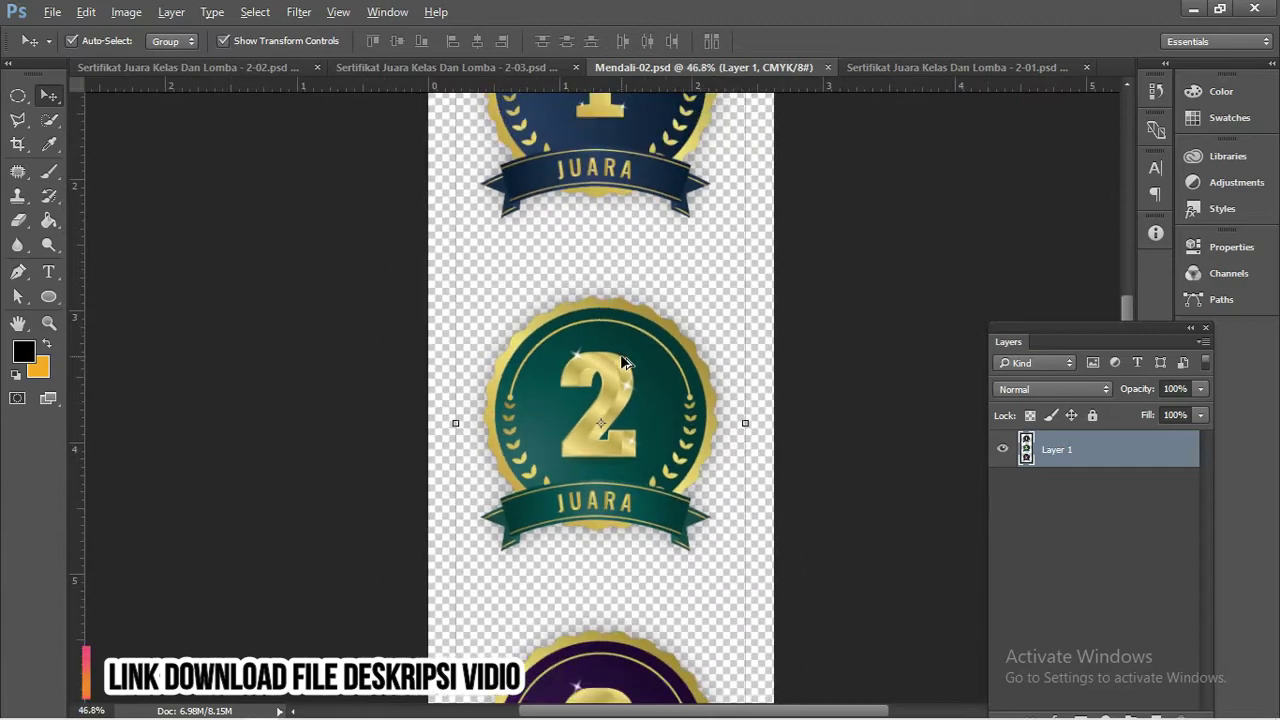
scroll(622, 362, "down", 1)
scroll(631, 314, "down", 1)
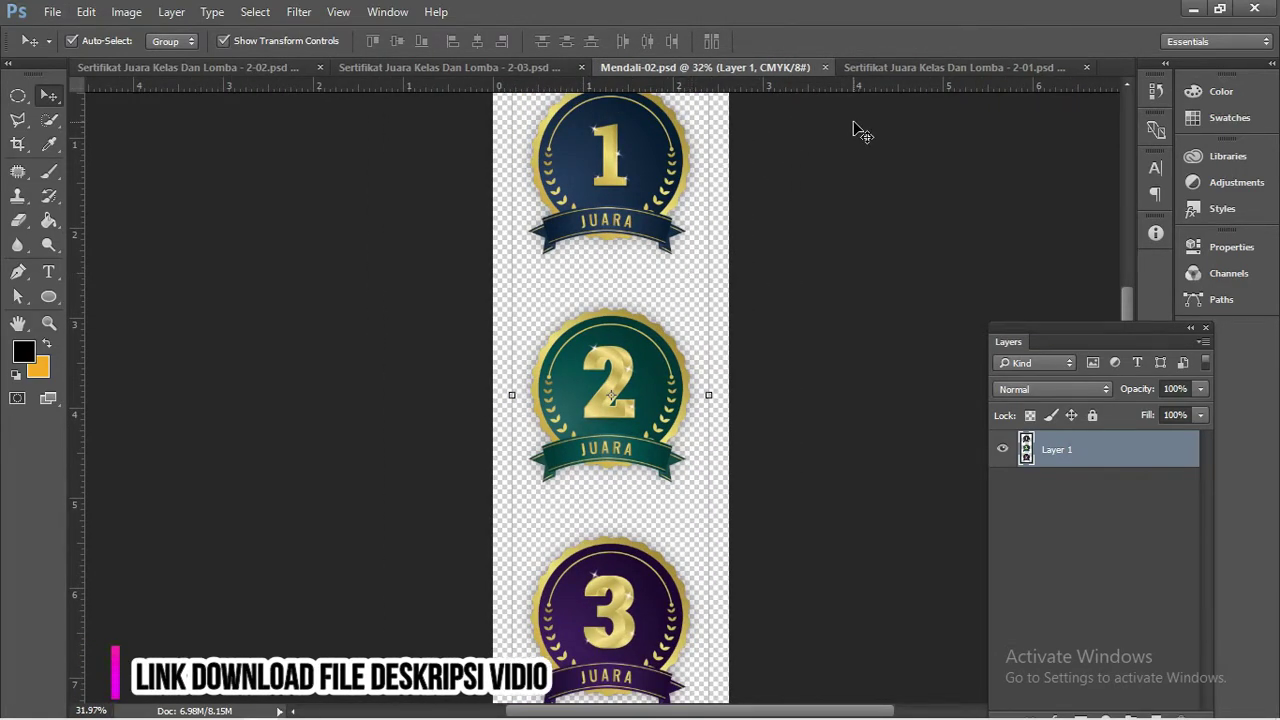
- Compare the medals on the blue 2-01 and green 2-03 certificates with the fitted medal sheet
left_click(885, 64)
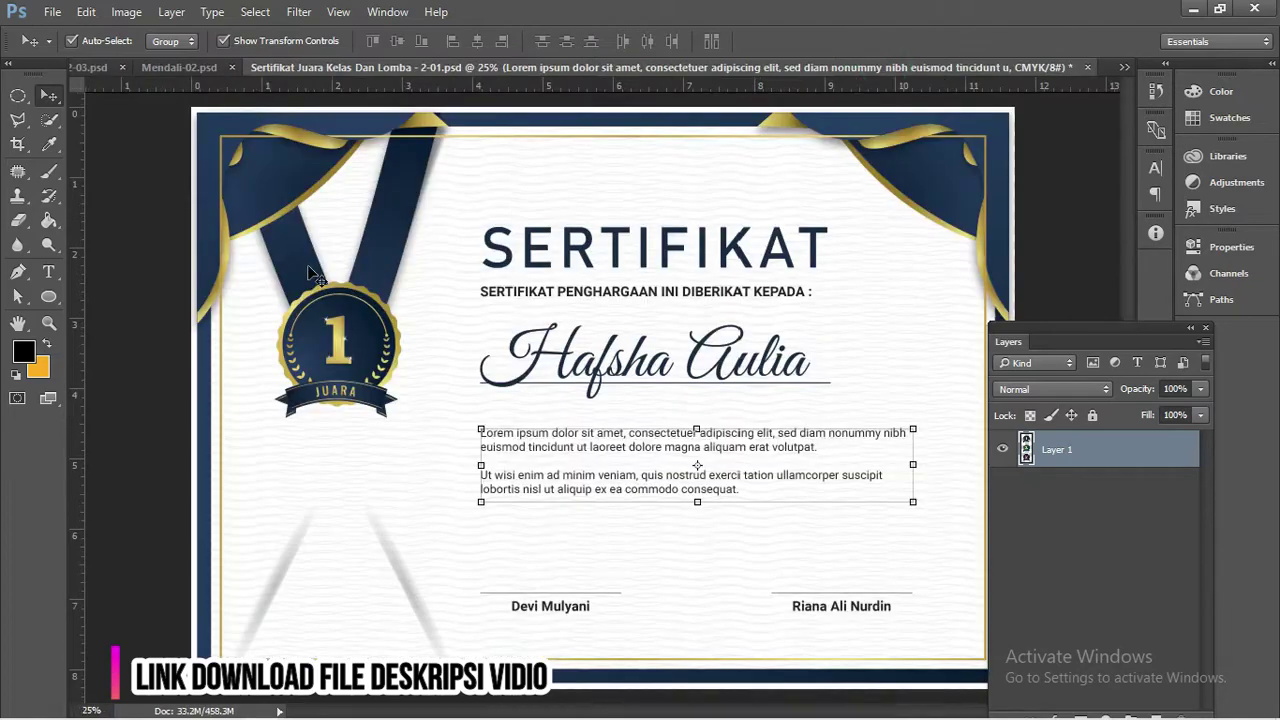
left_click(352, 343)
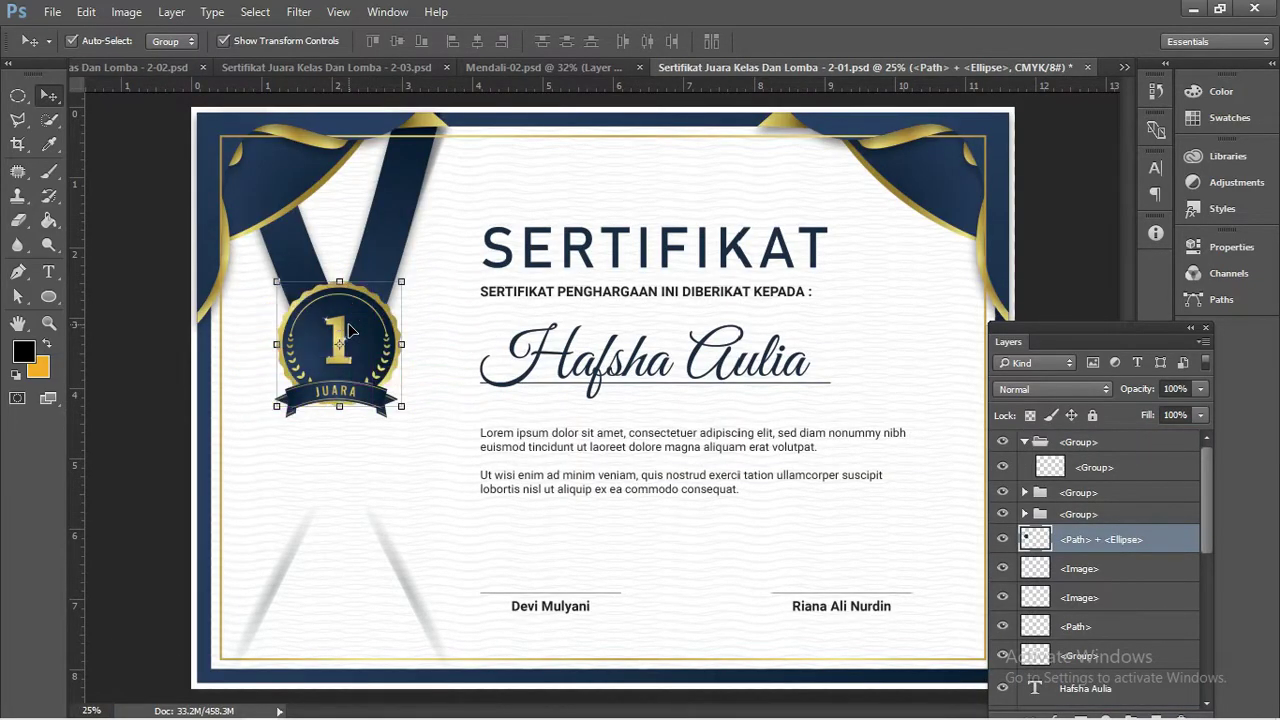
left_click(586, 64)
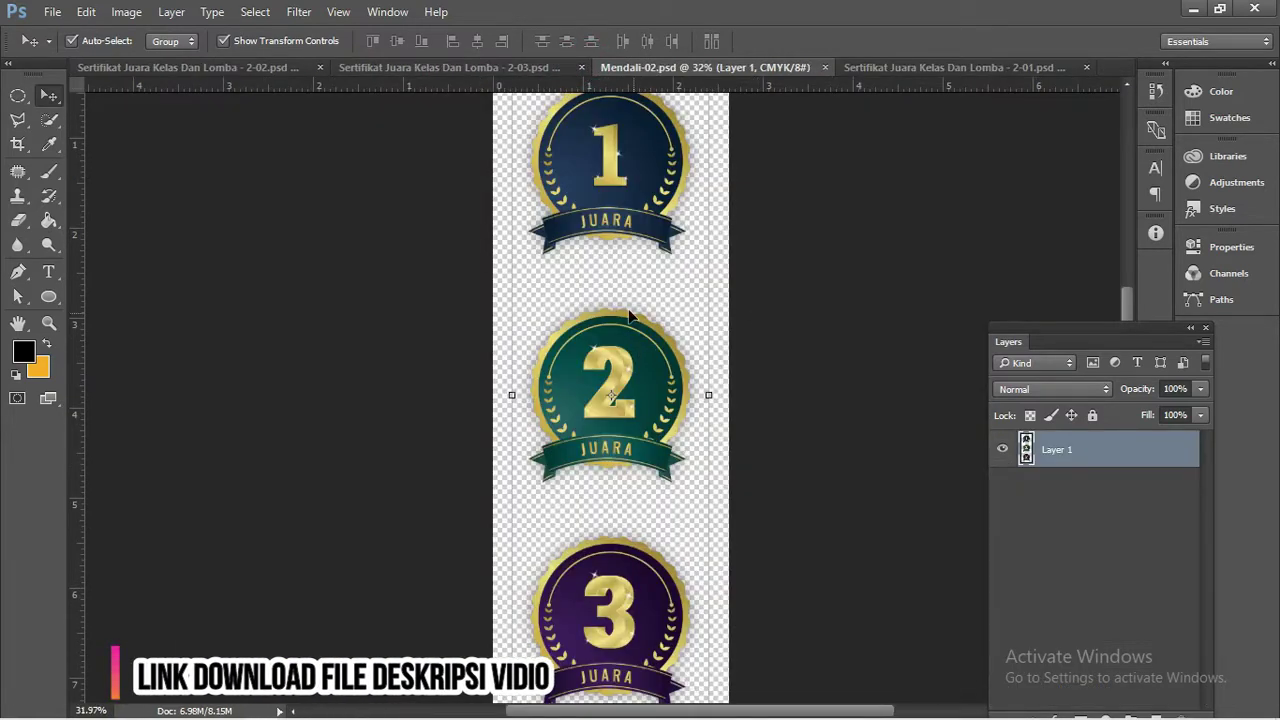
key("ctrl+0")
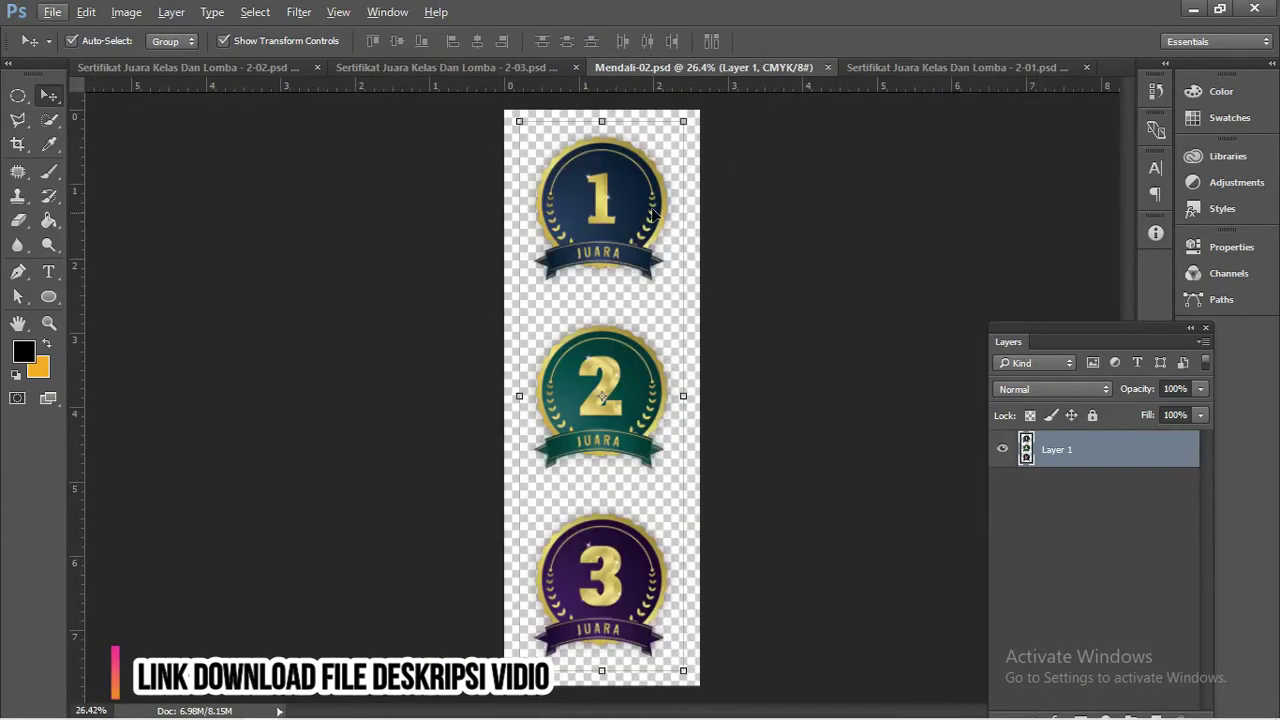
left_click(514, 64)
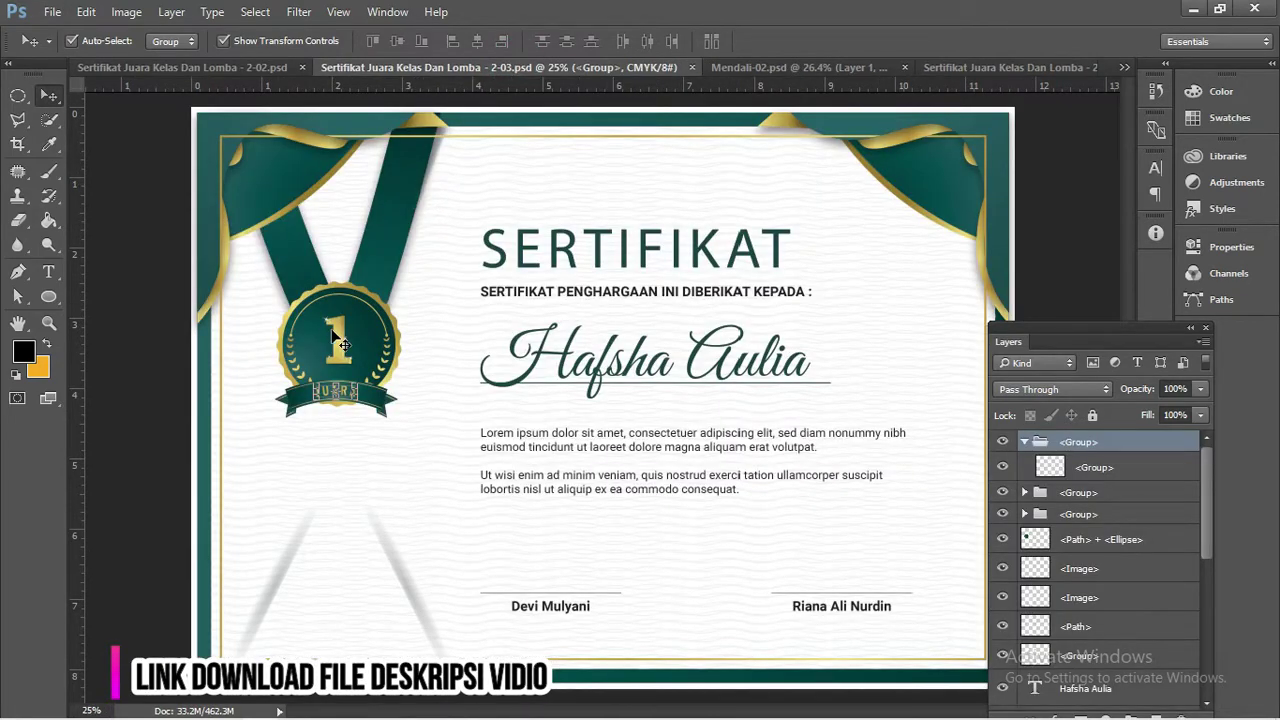
left_click(335, 340)
left_click(334, 332, "ctrl")
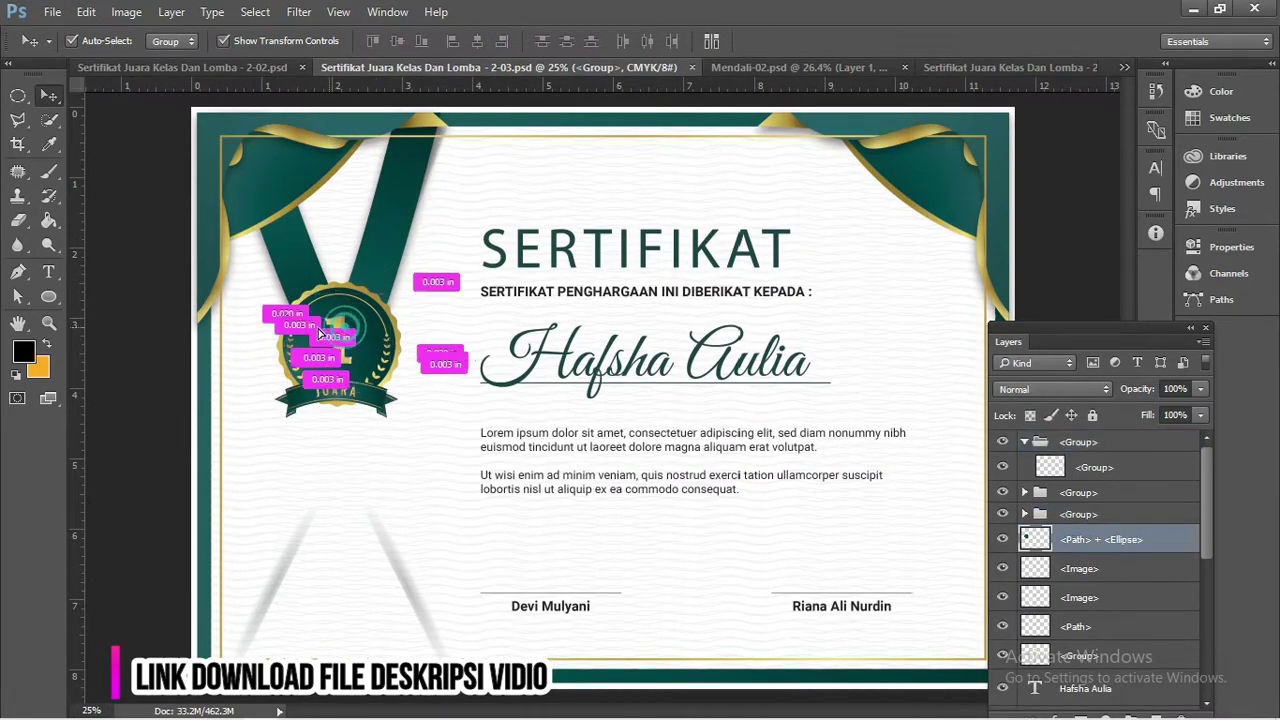
- Flip through the purple and blue certificates and return to the Mendali-02 medal sheet
left_click(175, 67)
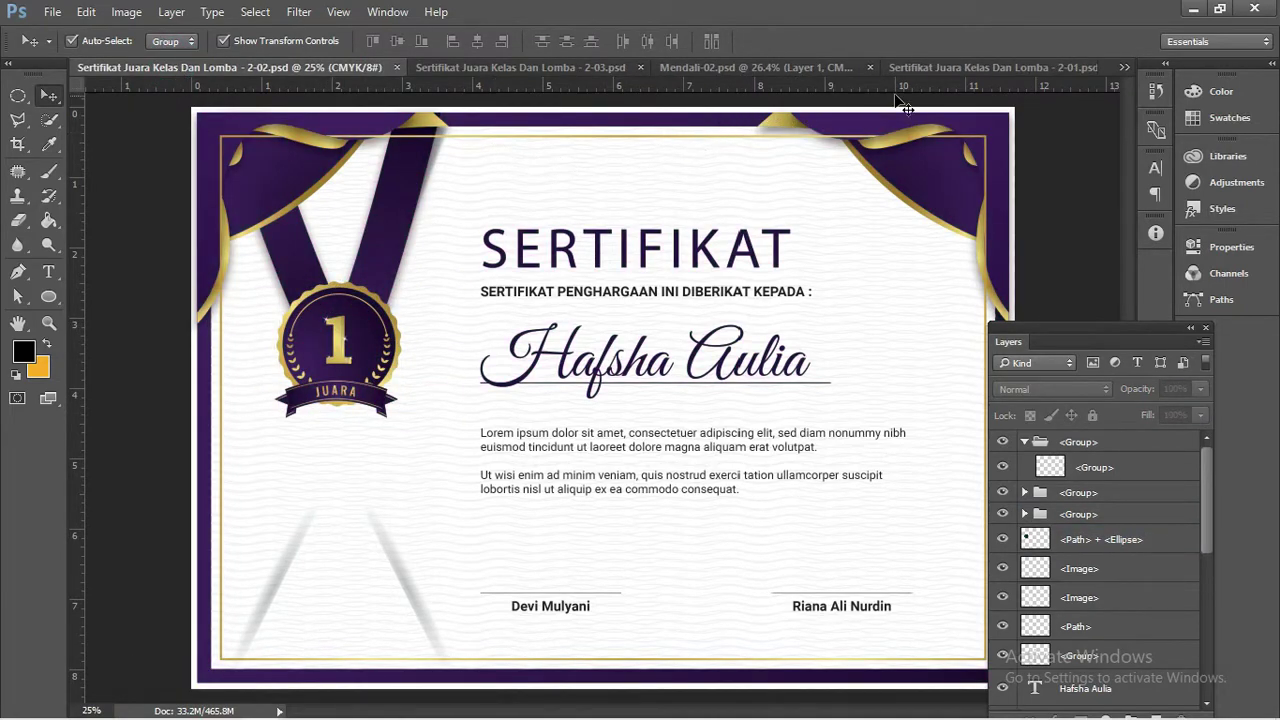
left_click(928, 67)
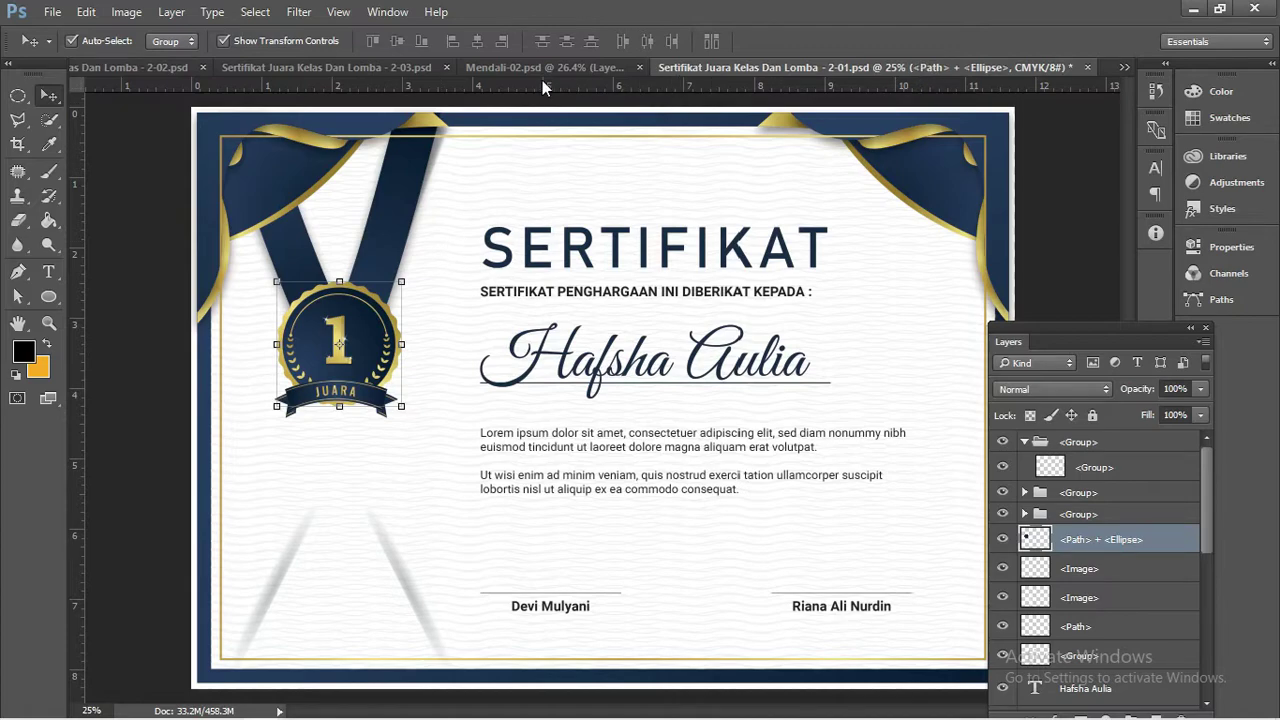
left_click(530, 67)
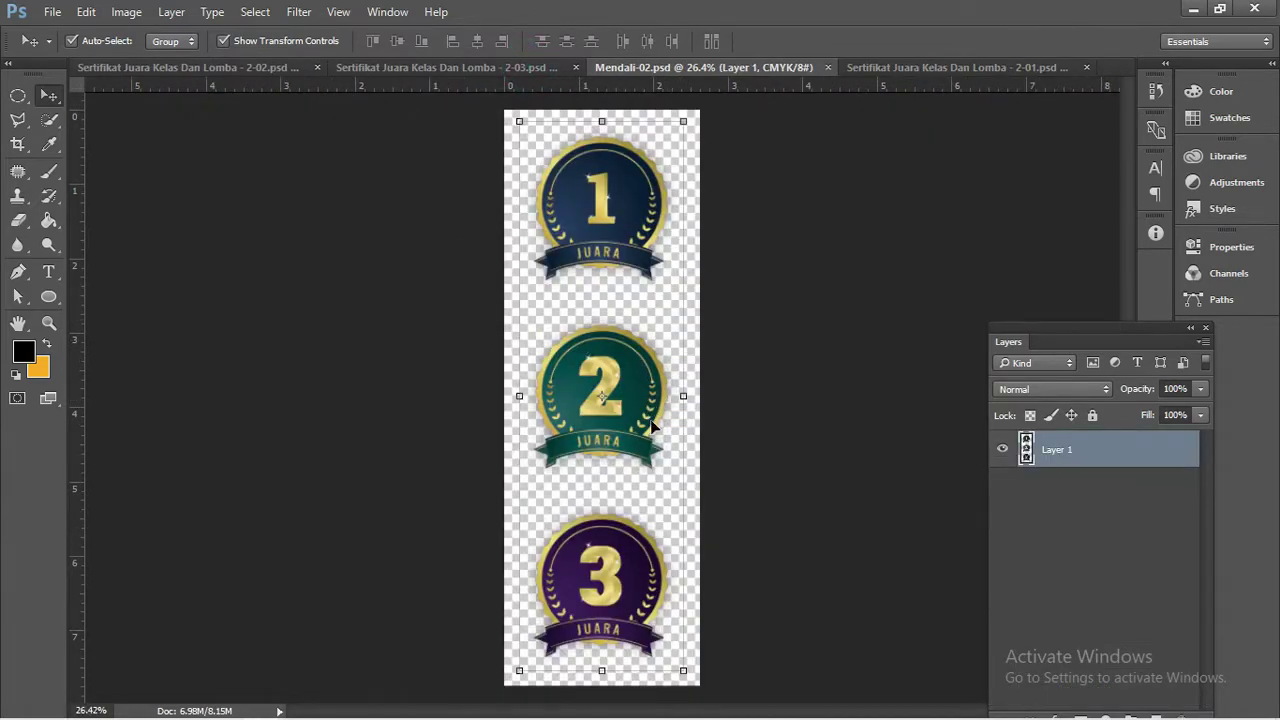
left_click(18, 95)
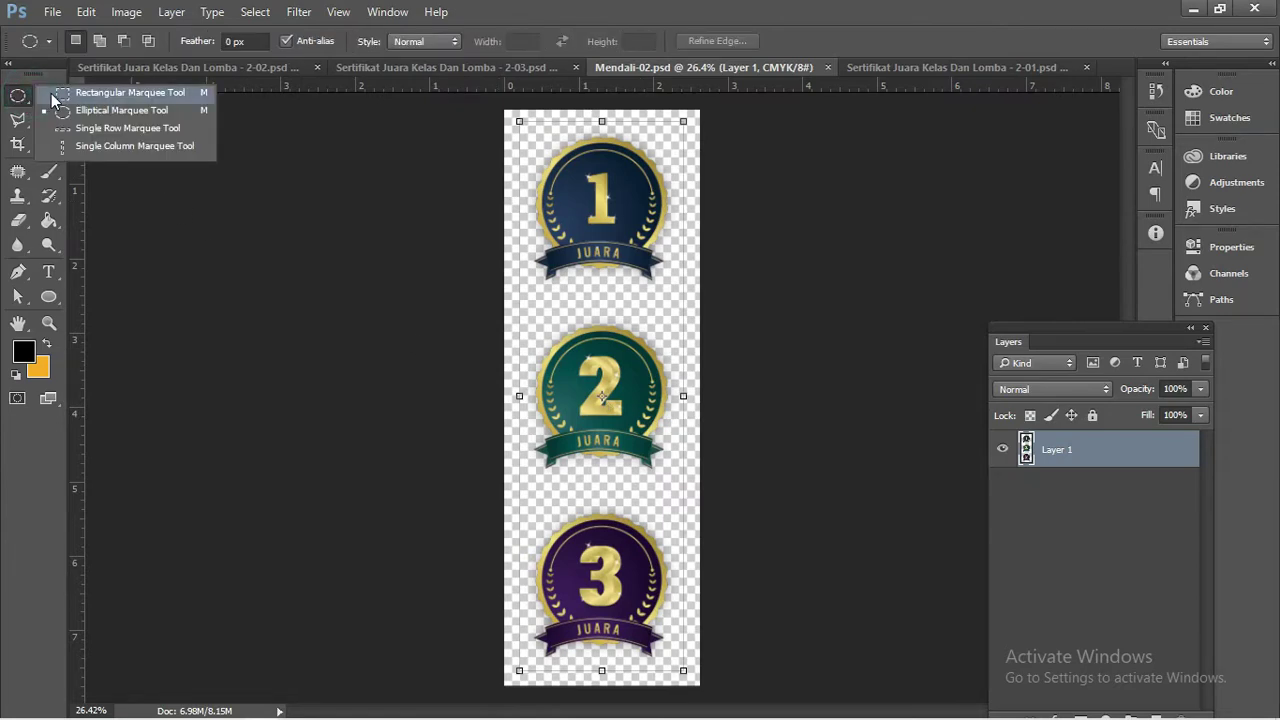
- Copy medal 1 onto its own layer with a rectangular selection and Ctrl+J
left_click(53, 96)
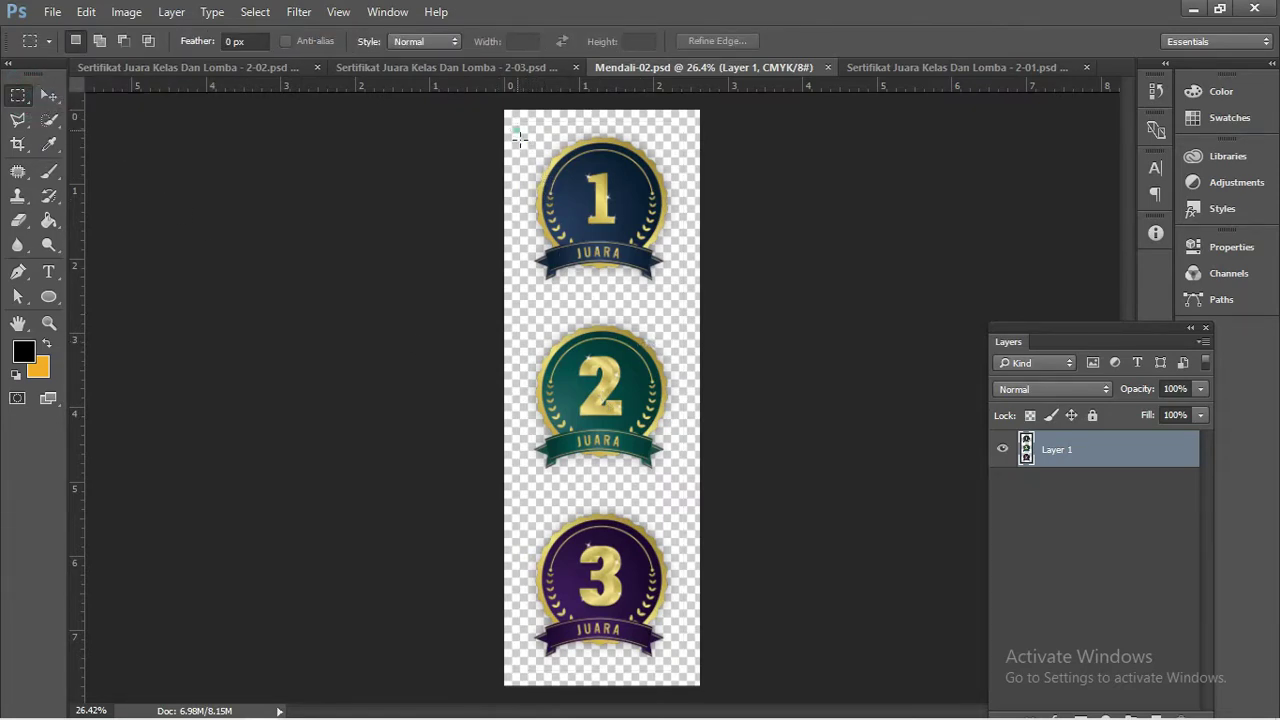
left_click_drag(516, 129, 690, 308)
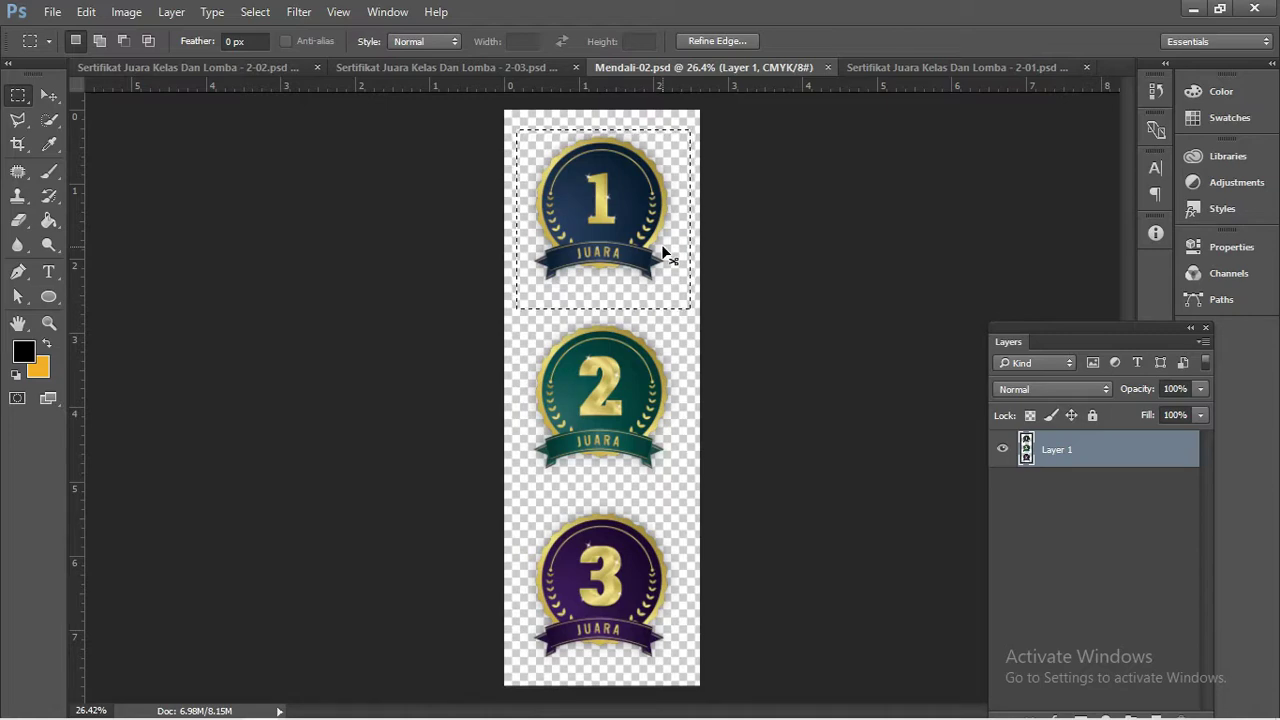
key("ctrl+j")
key("v")
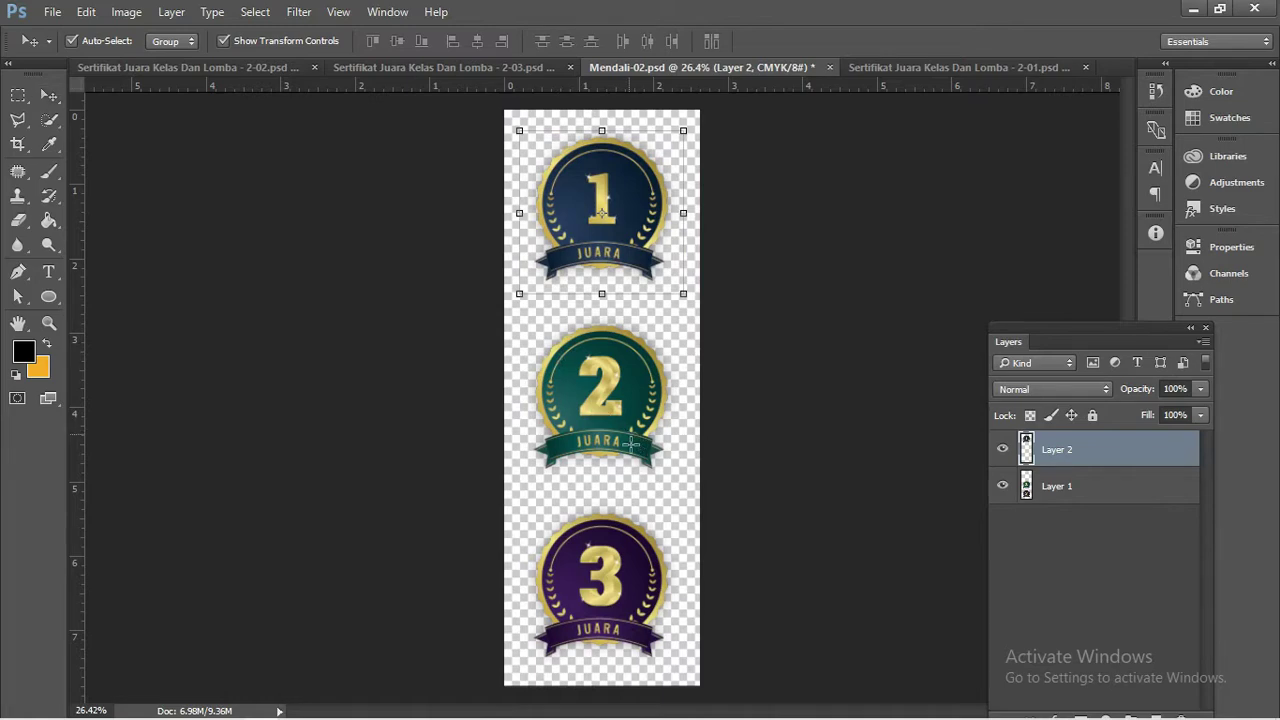
- Copy the number 2 medal onto its own layer and nudge it into position
key("m")
left_click_drag(685, 494, 520, 309)
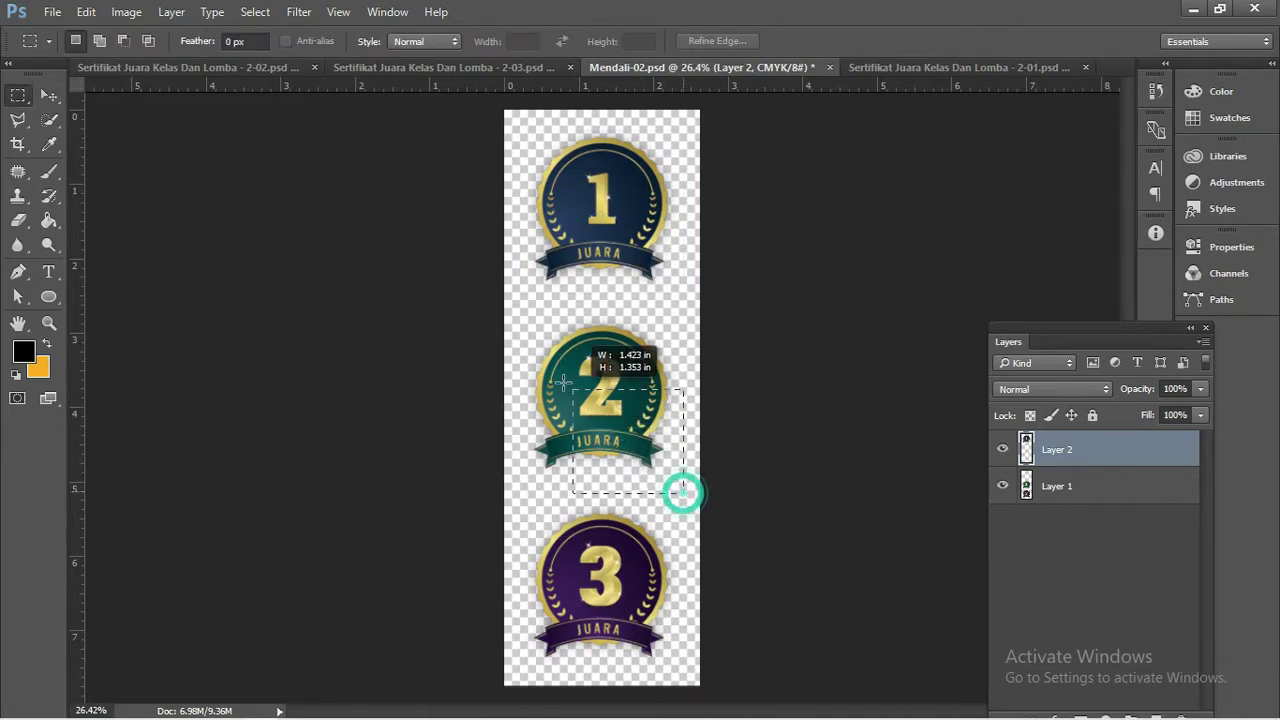
left_click(1050, 485)
key("ctrl+j")
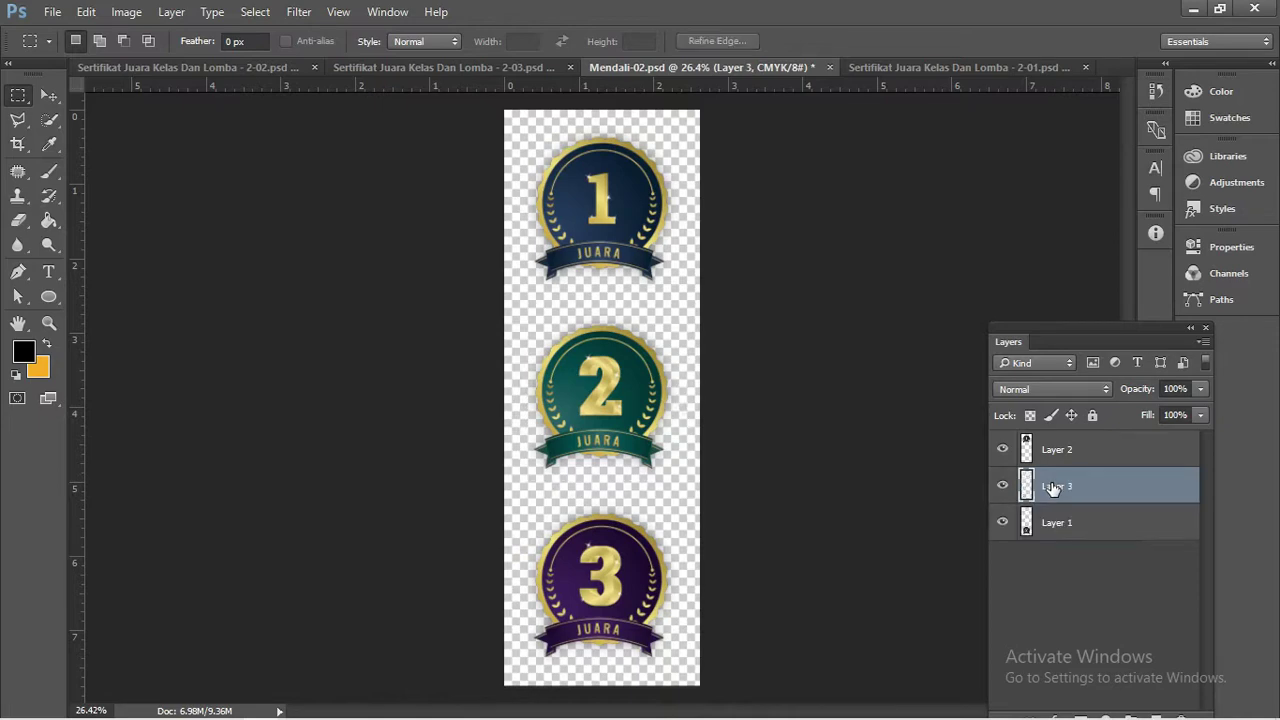
key("v")
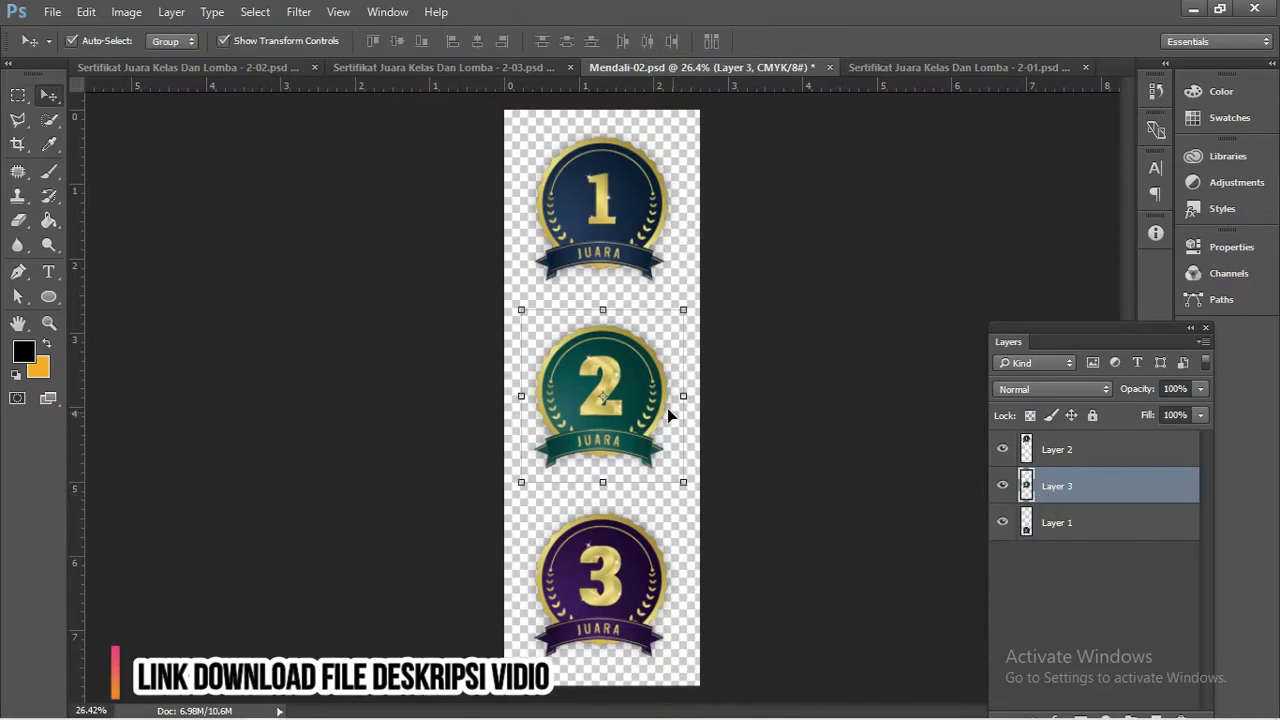
left_click_drag(667, 408, 651, 398)
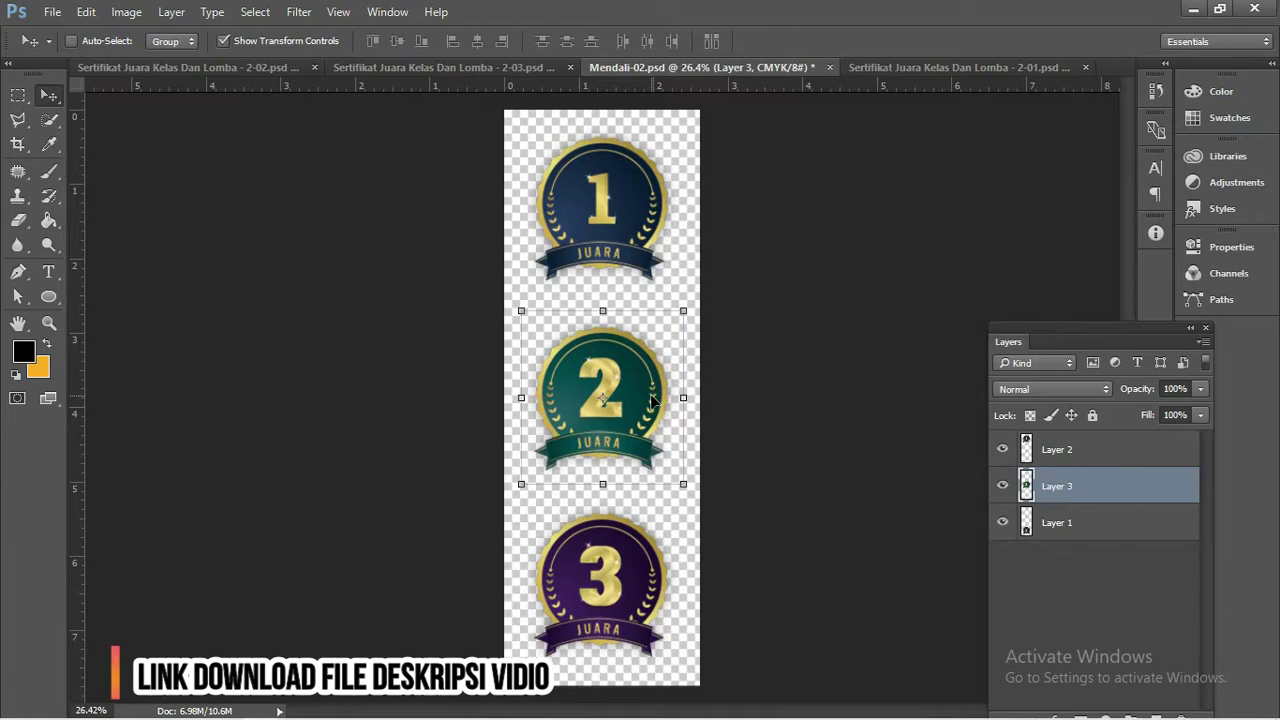
key("ctrl")
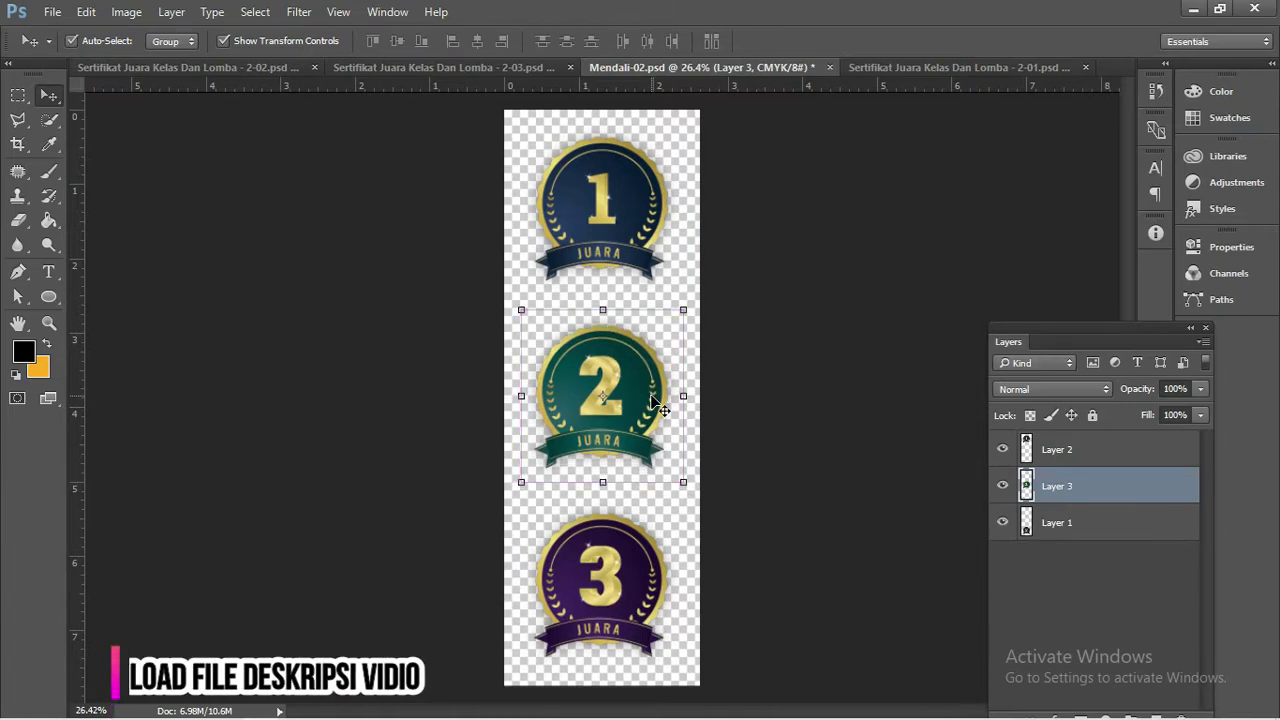
left_click_drag(686, 363, 686, 330)
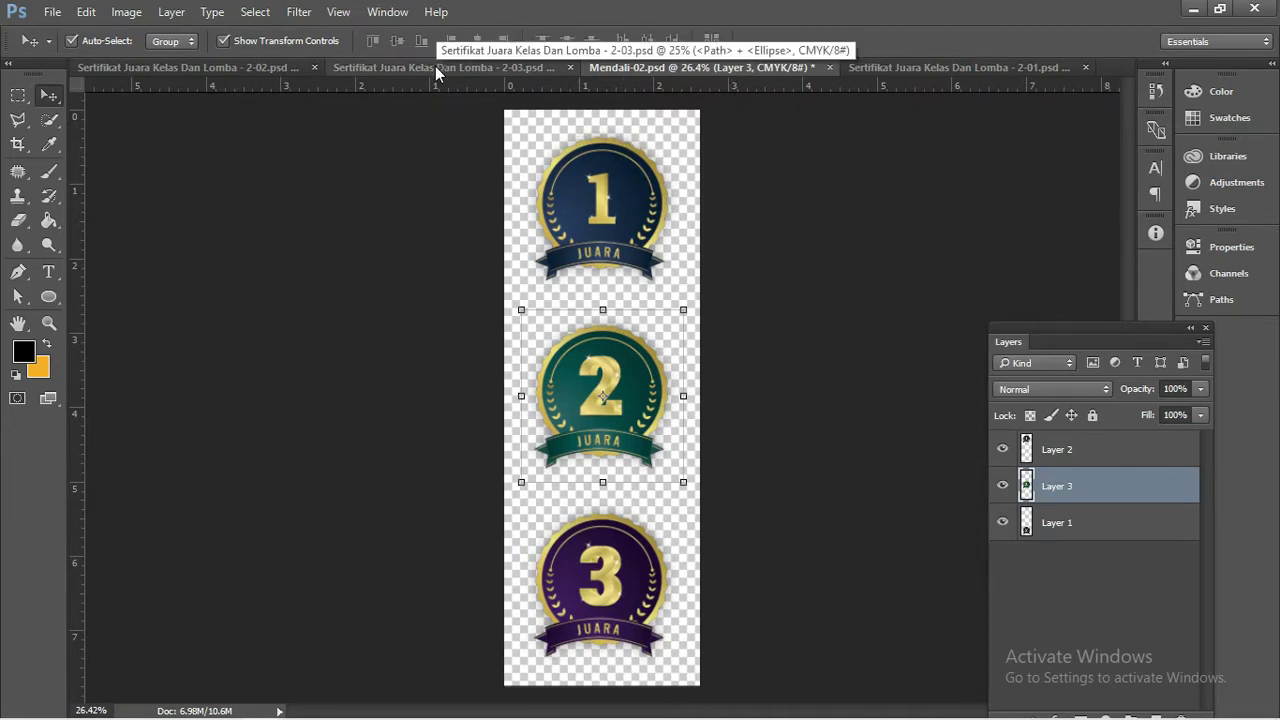
- Float the certificate and medal windows side by side and drag medal 2 onto the green certificate
left_click_drag(415, 67, 301, 105)
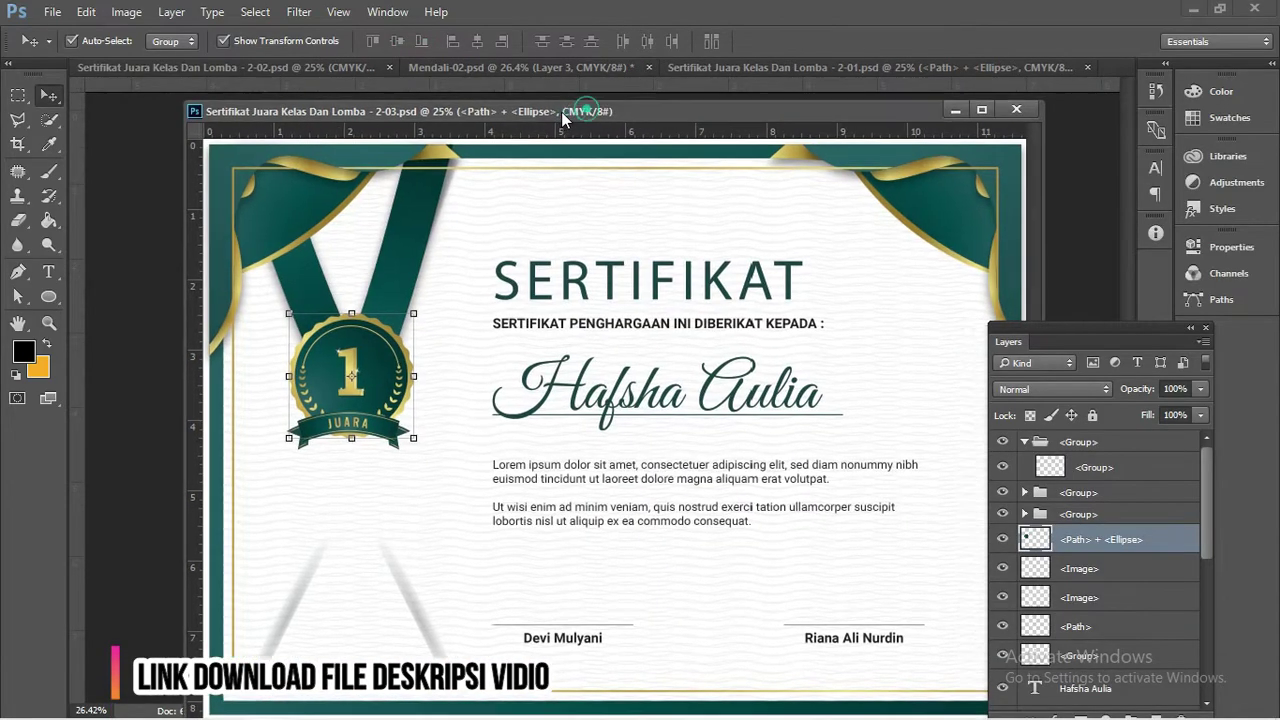
left_click_drag(561, 111, 508, 114)
left_click(784, 69)
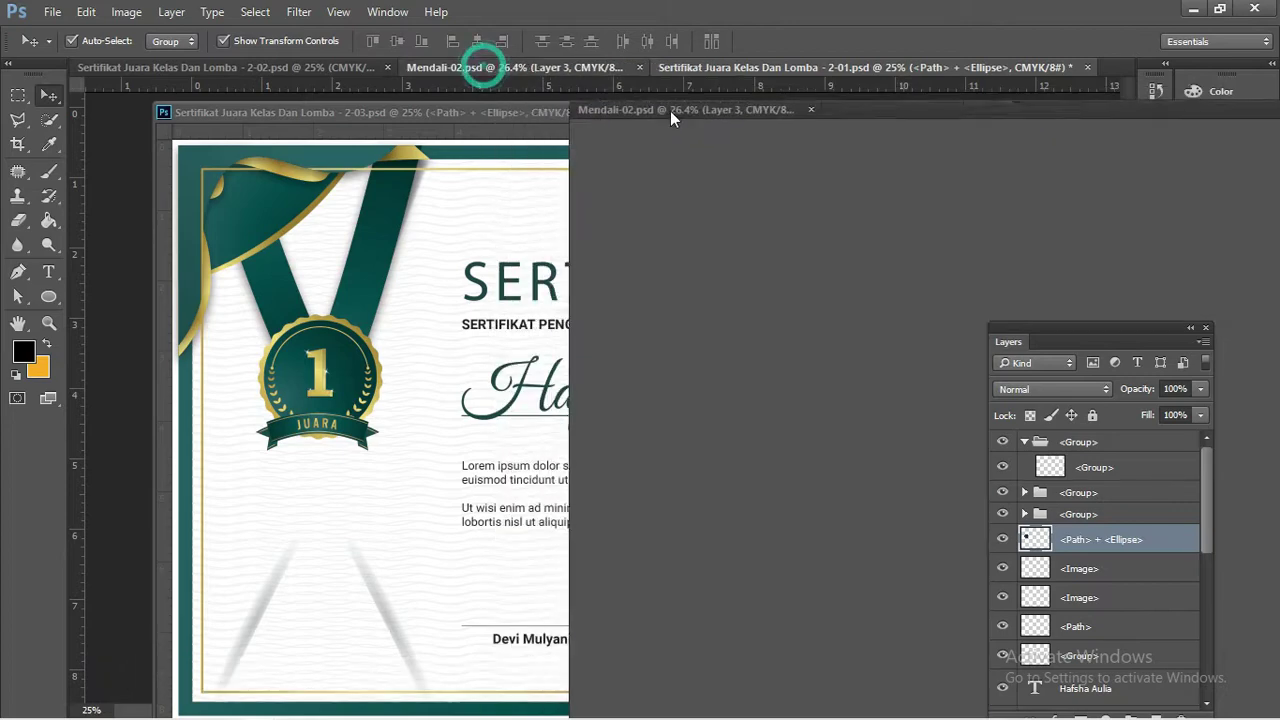
left_click_drag(472, 70, 700, 124)
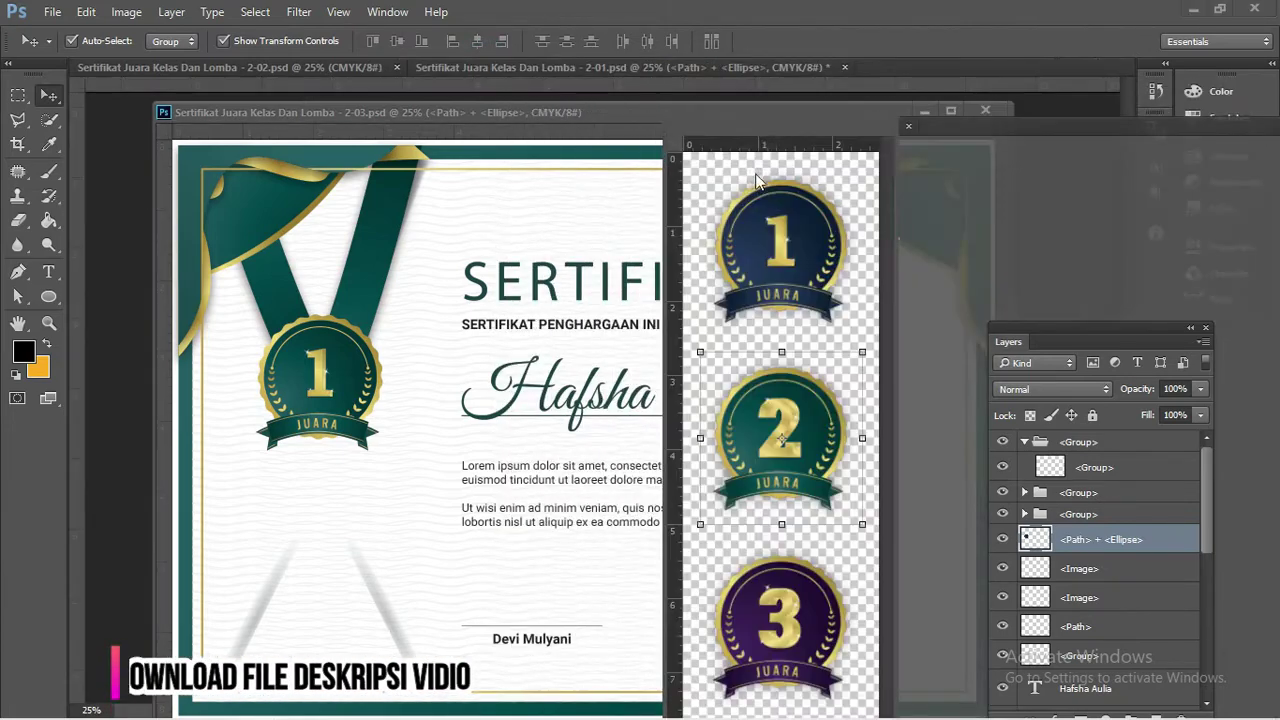
mouse_move(776, 427)
left_mouse_down()
mouse_move(524, 428)
mouse_move(362, 395)
mouse_move(324, 365)
left_mouse_up()
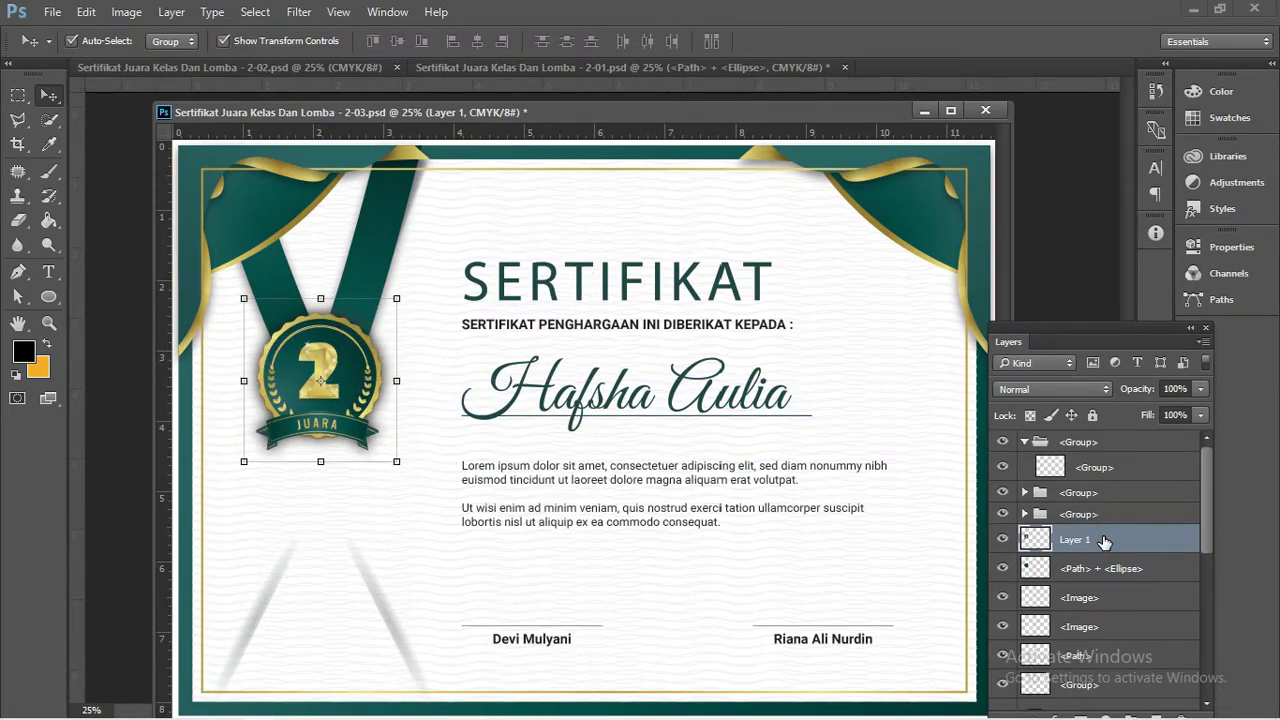
- Bring the copied medal to the top, hide it, and delete the original medal's number 1
key("ctrl+shift+bracketright")
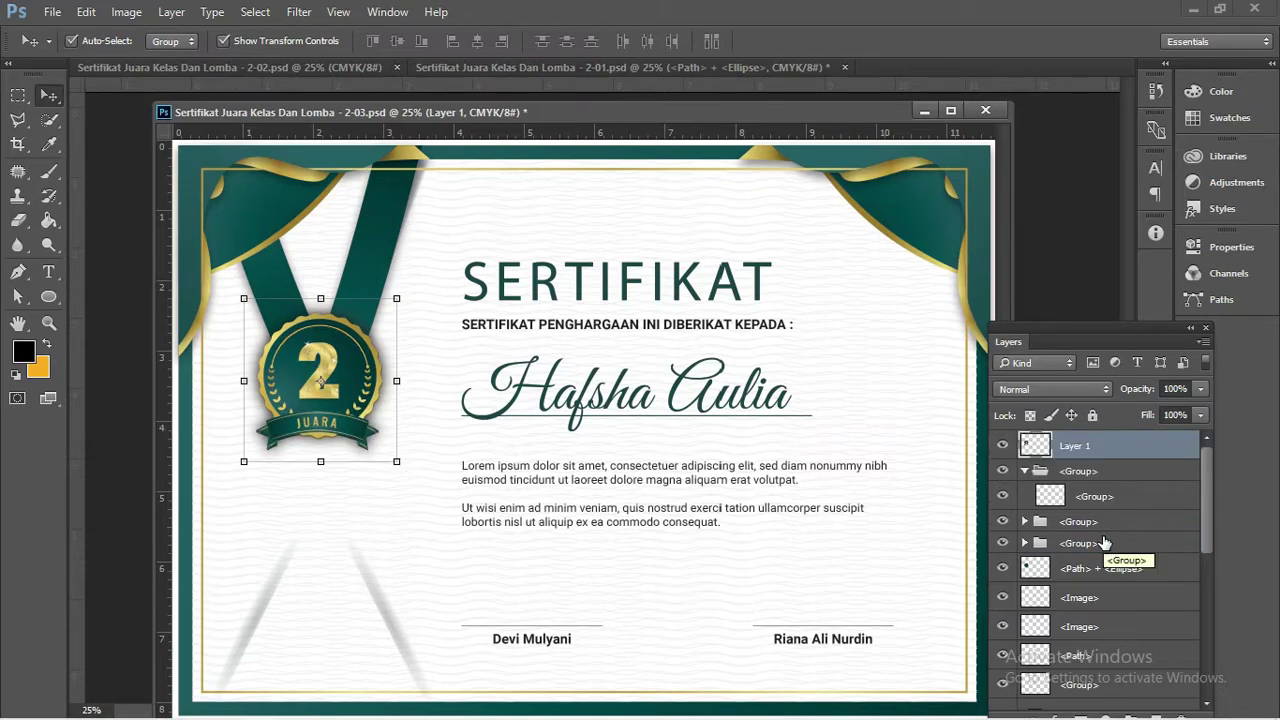
key("Down")
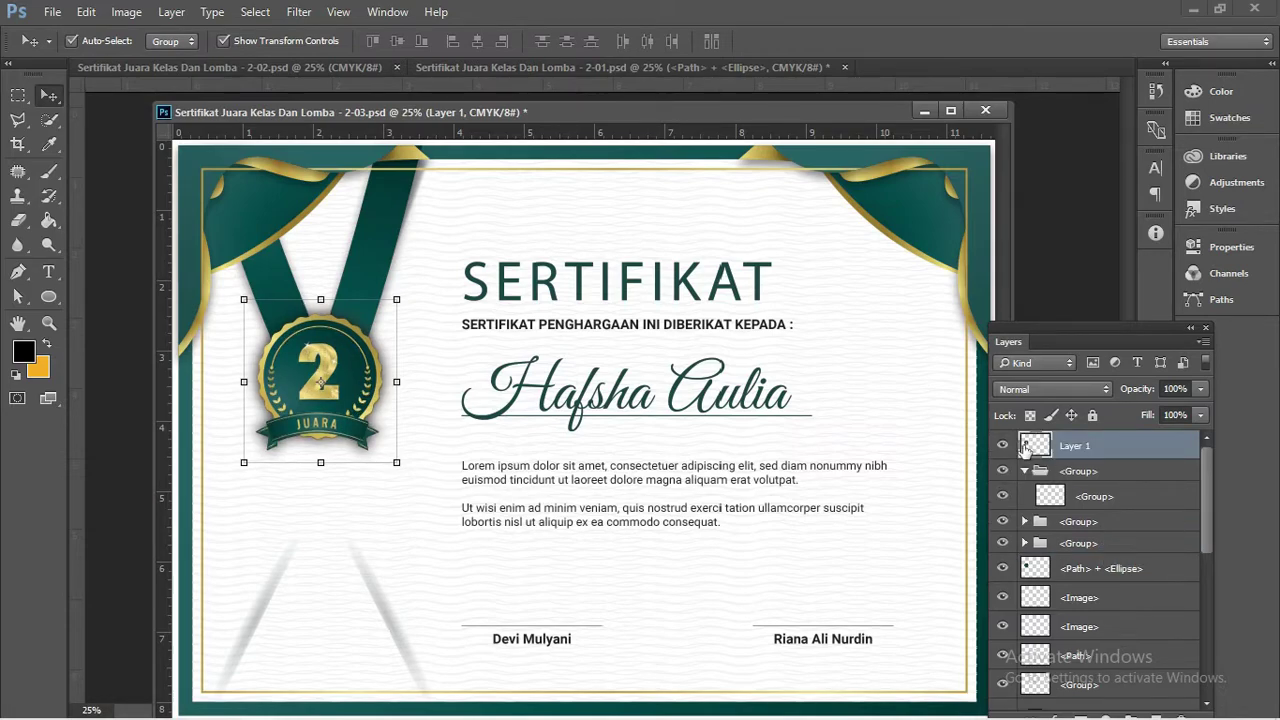
left_click(1011, 455)
left_click(326, 377)
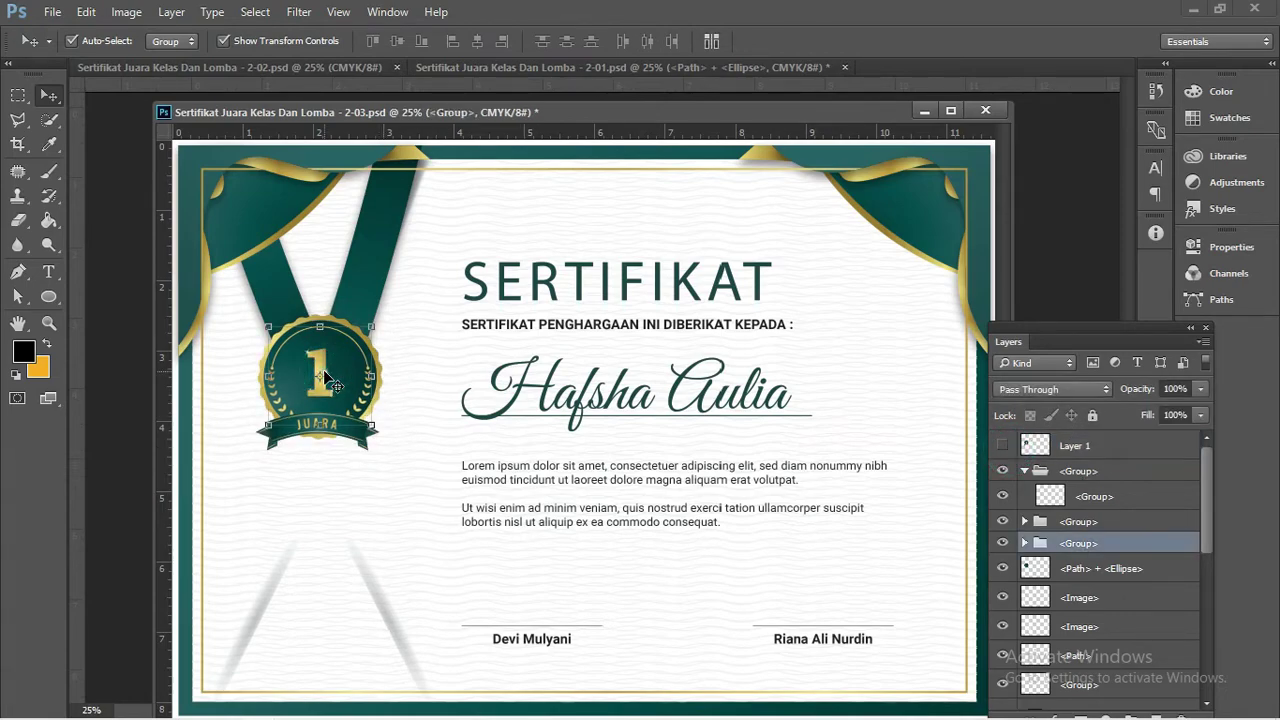
key("Delete")
- Delete the old medal circle from the green certificate
key("ctrl+t")
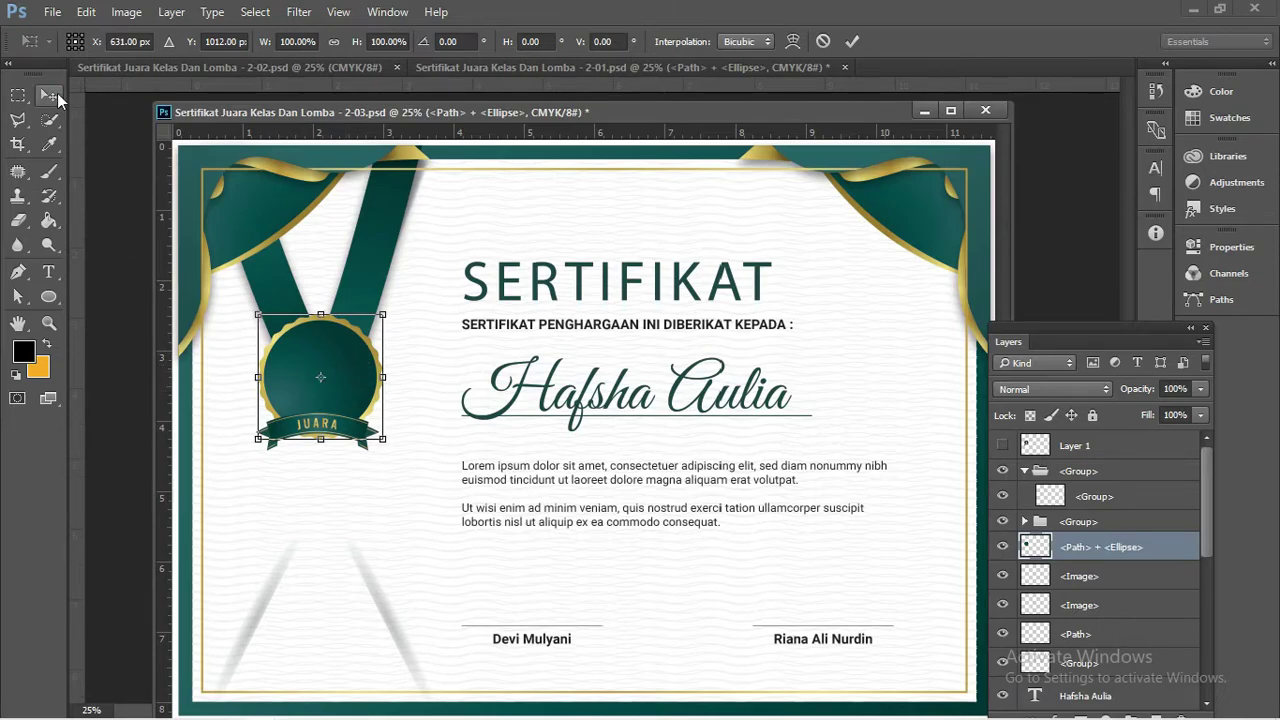
key("Return")
left_click(347, 363)
key("Delete")
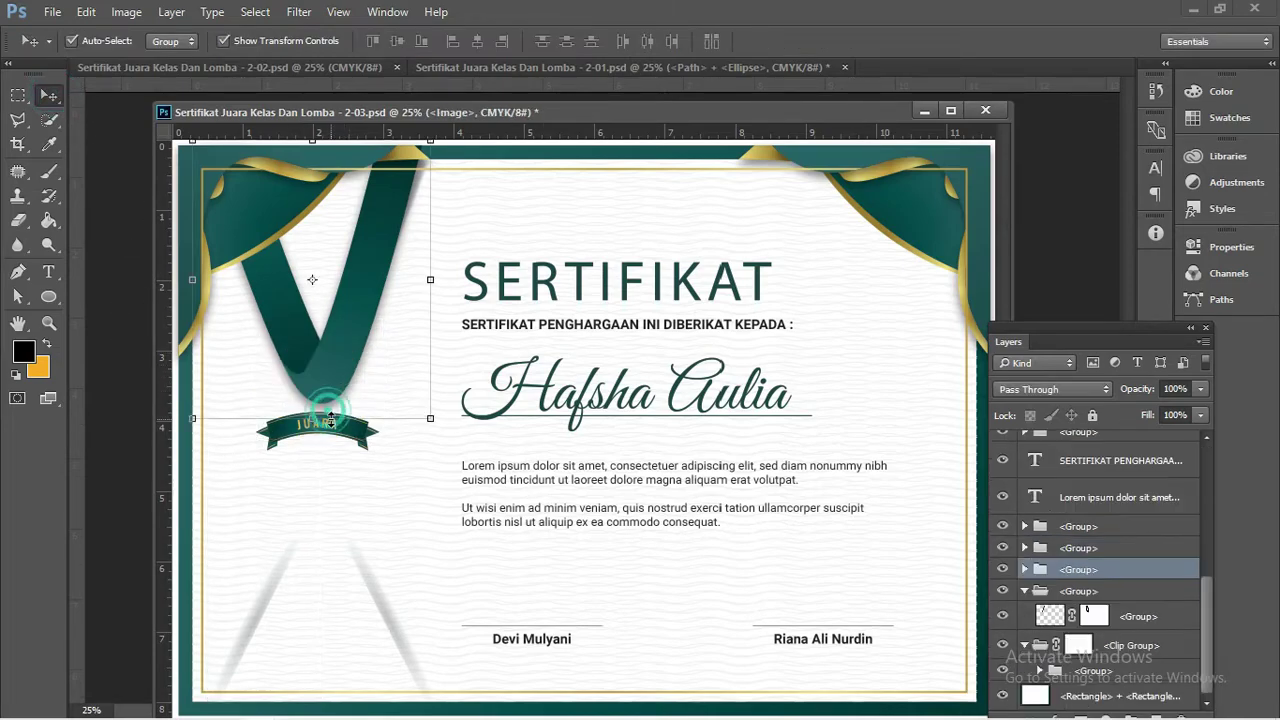
- Delete the old medal's JUARA banner group, leaving the strap
left_click(364, 436)
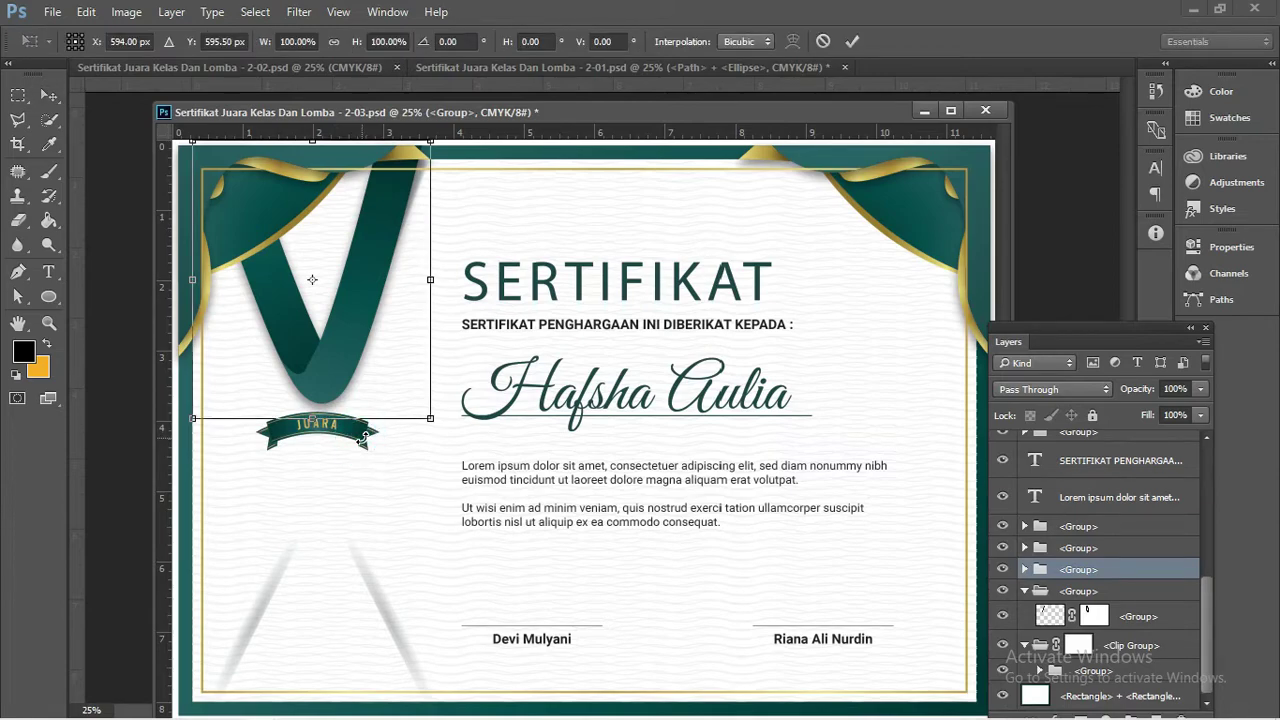
left_click(129, 329)
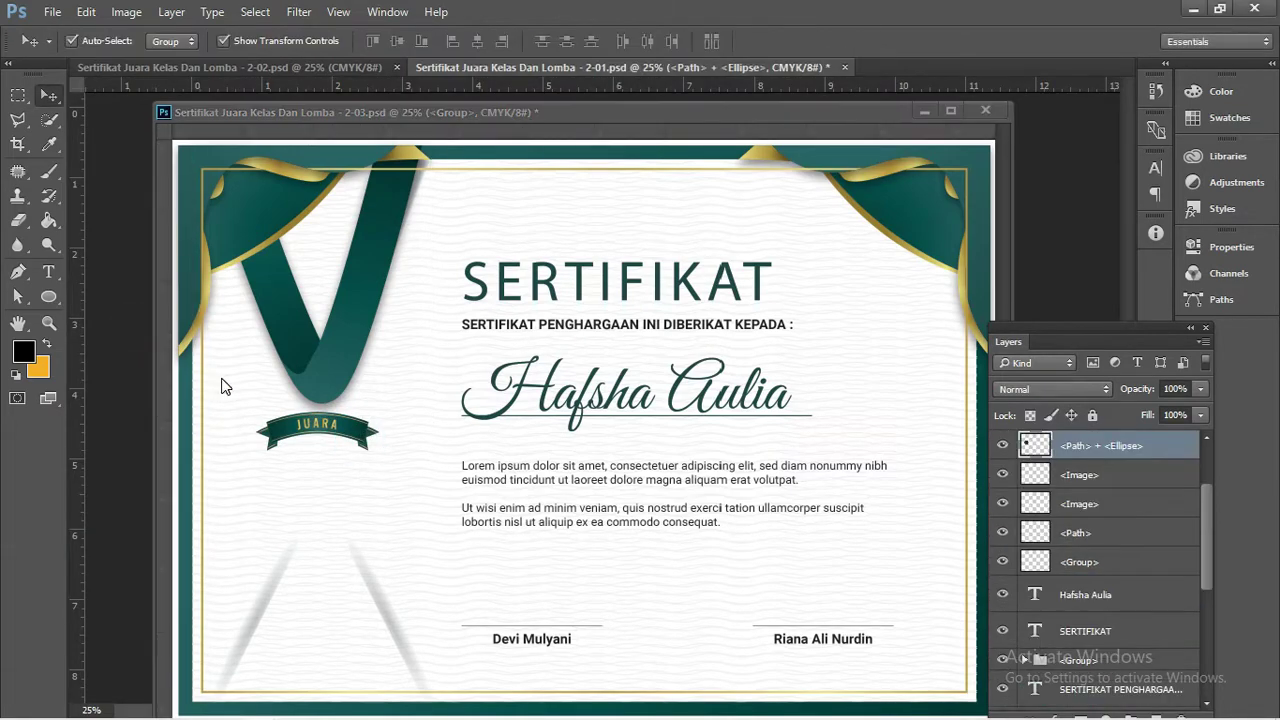
left_click(340, 436)
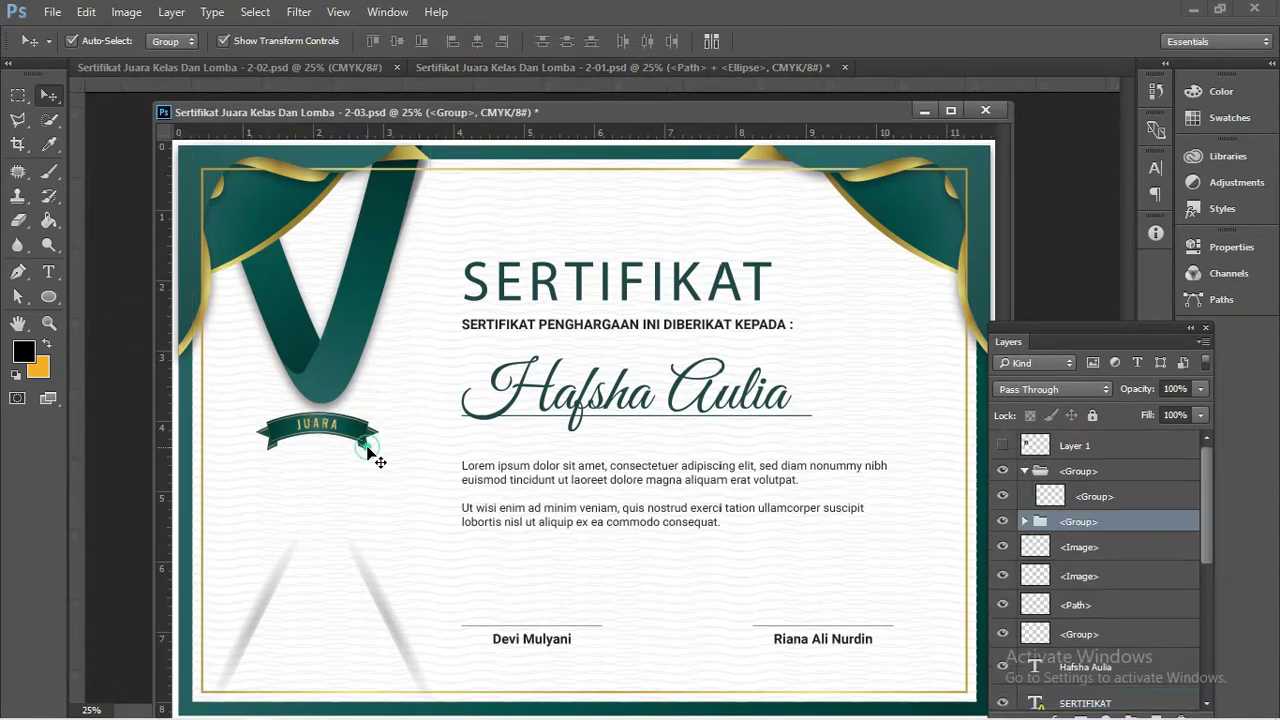
left_click(350, 445)
left_click(322, 425)
key("Delete")
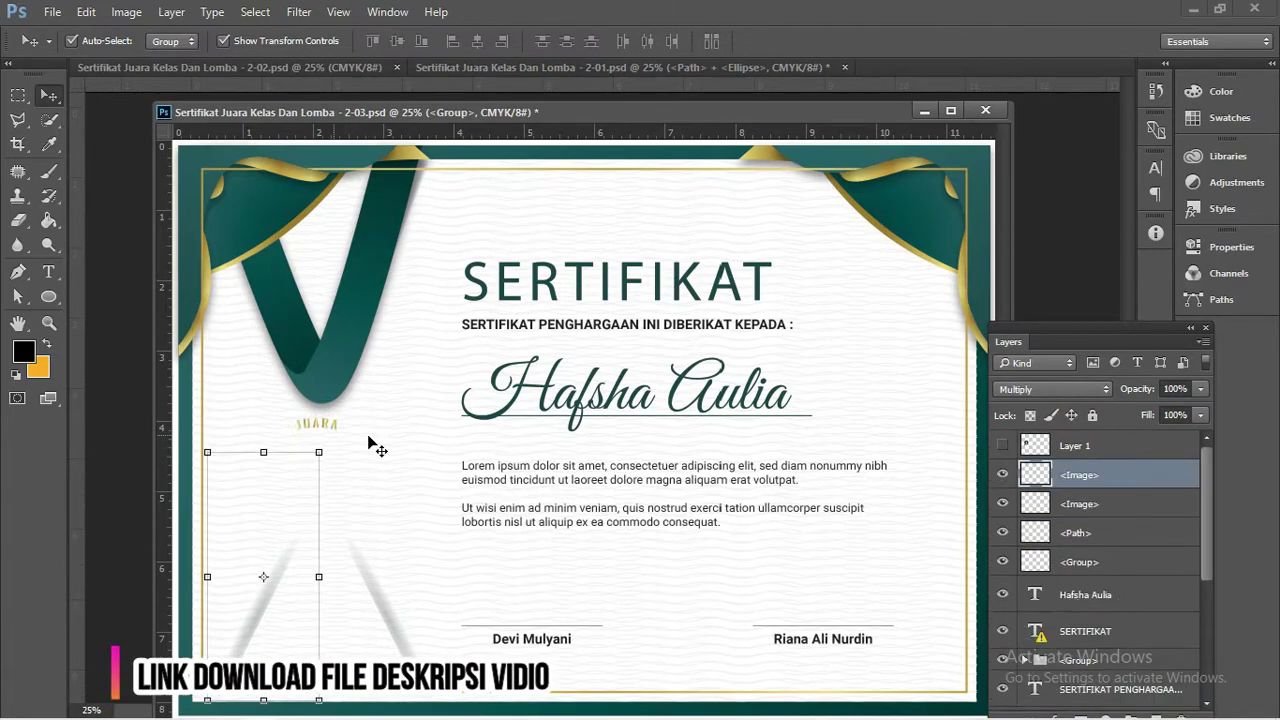
- Show the number 2 medal on the green certificate, then switch to CorelDRAW X7
left_click(1002, 445)
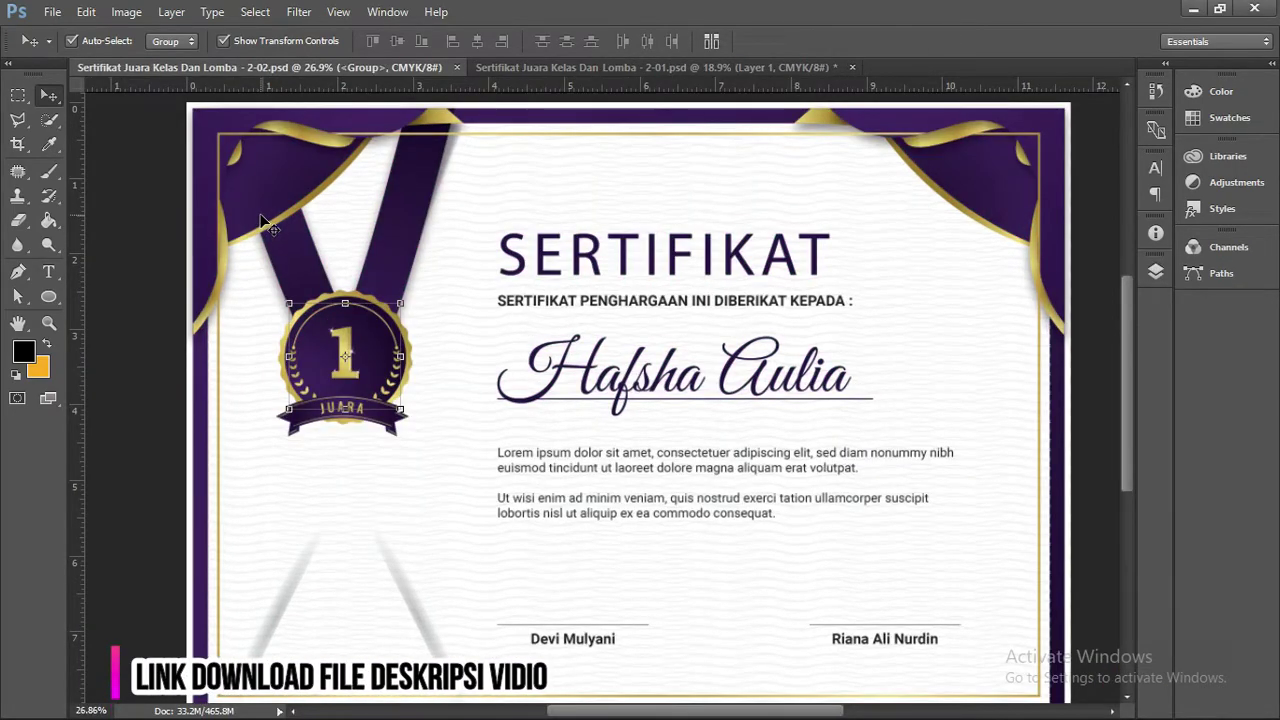
left_click(455, 230)
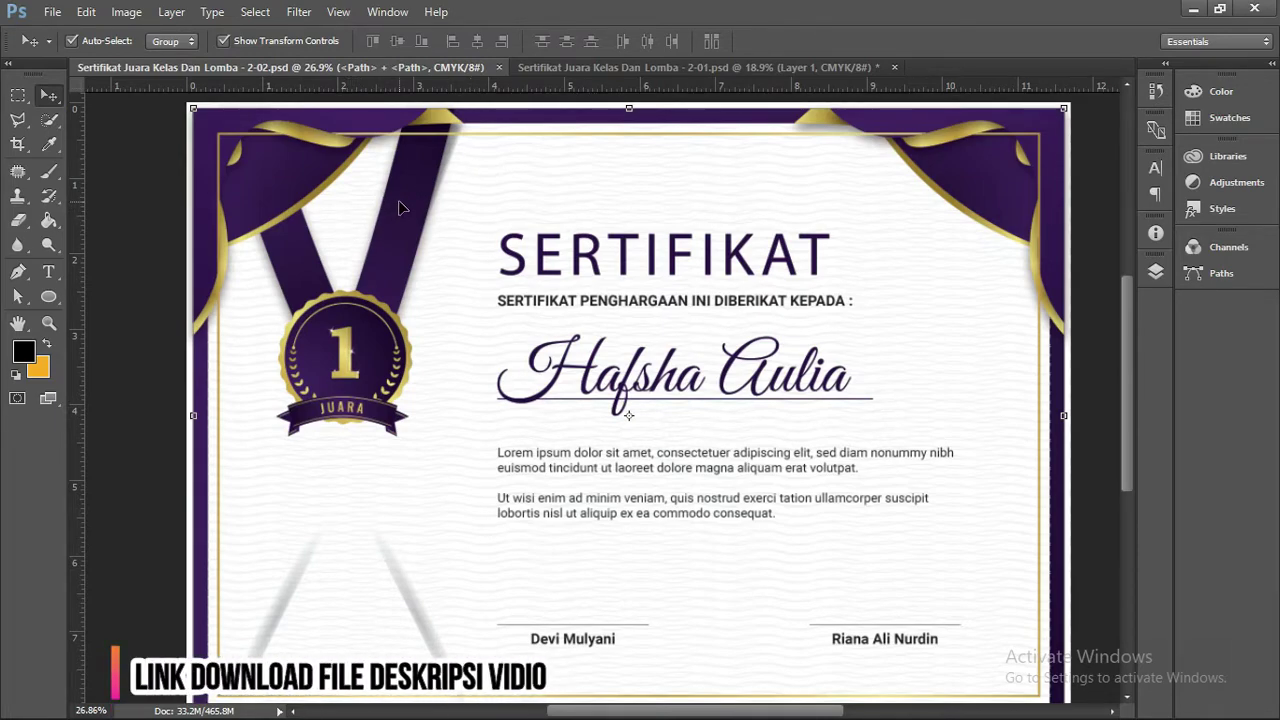
key("alt+Tab")
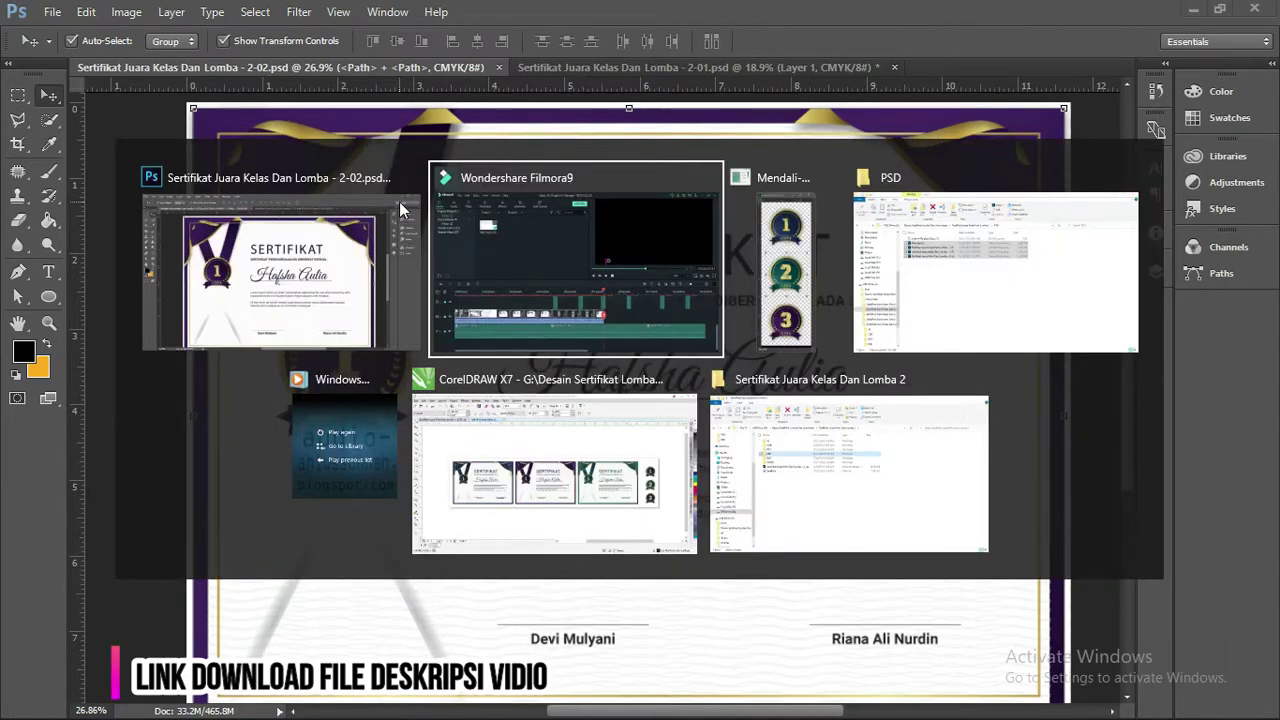
key("alt+Tab")
key("alt+Tab")
key("alt+Tab")
key("alt+Tab")
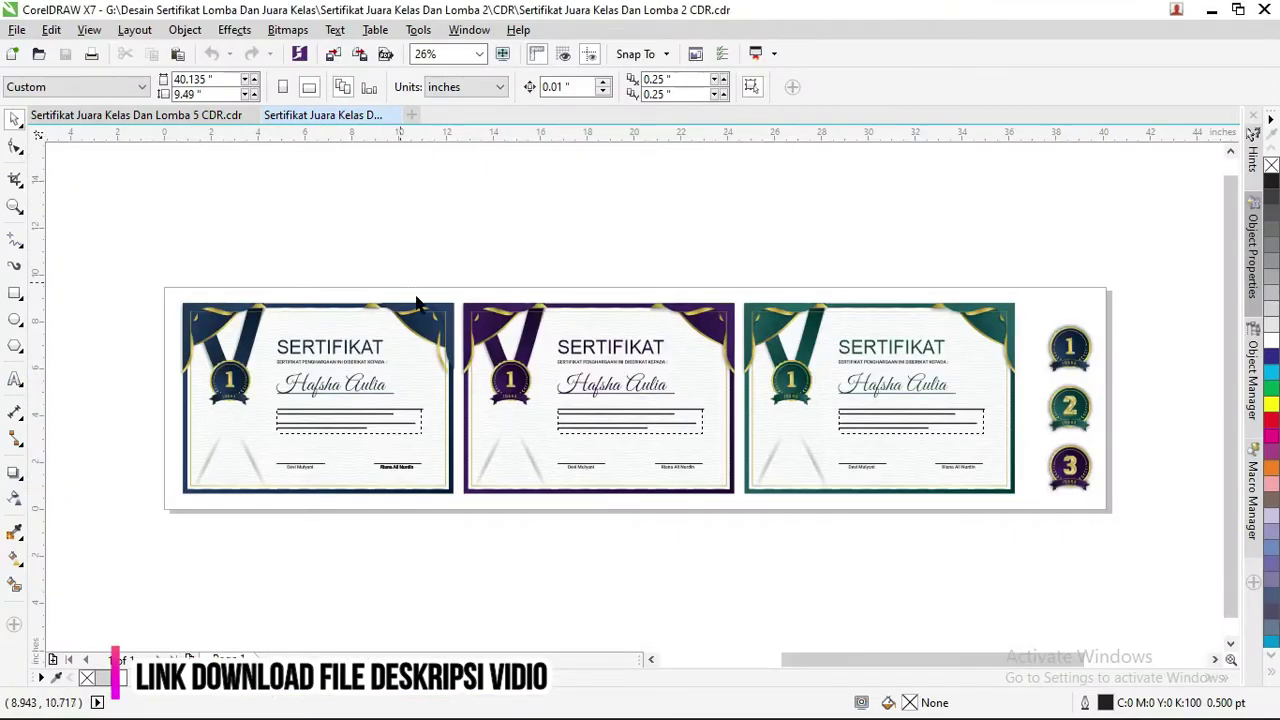
left_click(508, 378)
left_click(1070, 347)
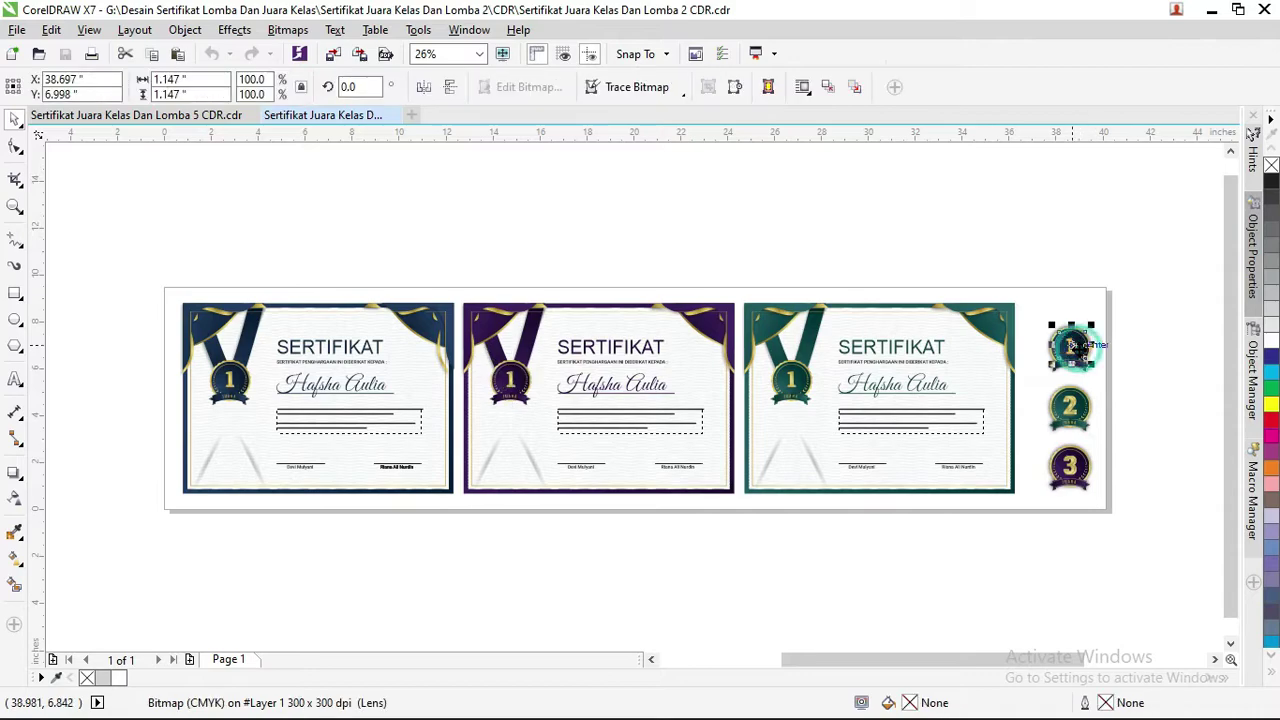
scroll(1078, 350, "up", 2)
scroll(1078, 350, "up", 2)
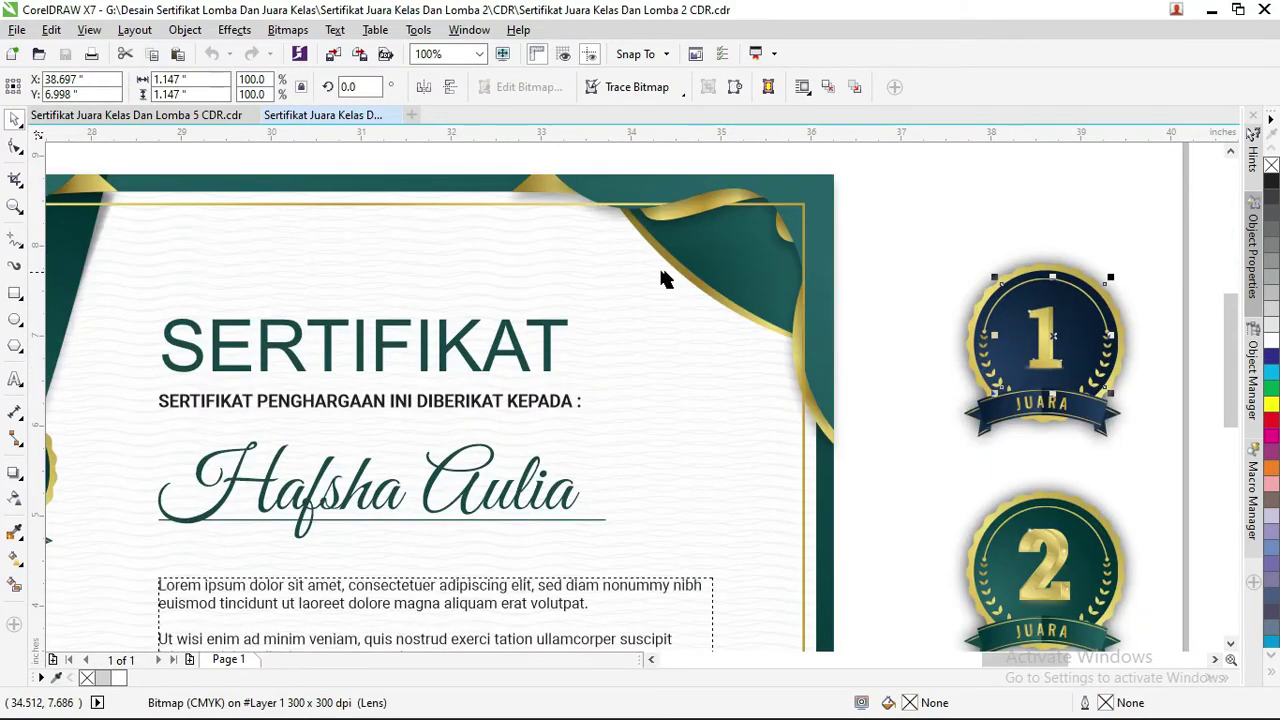
scroll(651, 266, "down", 2)
scroll(546, 280, "down", 1)
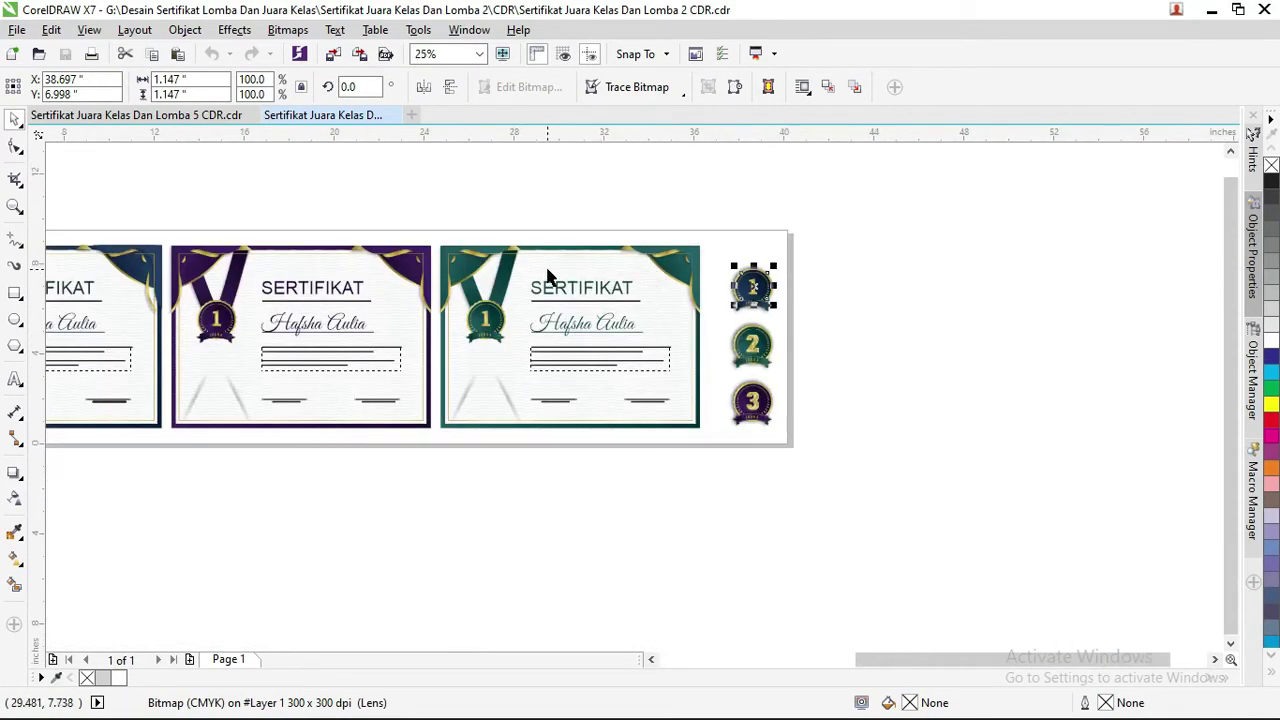
scroll(690, 268, "up", 1)
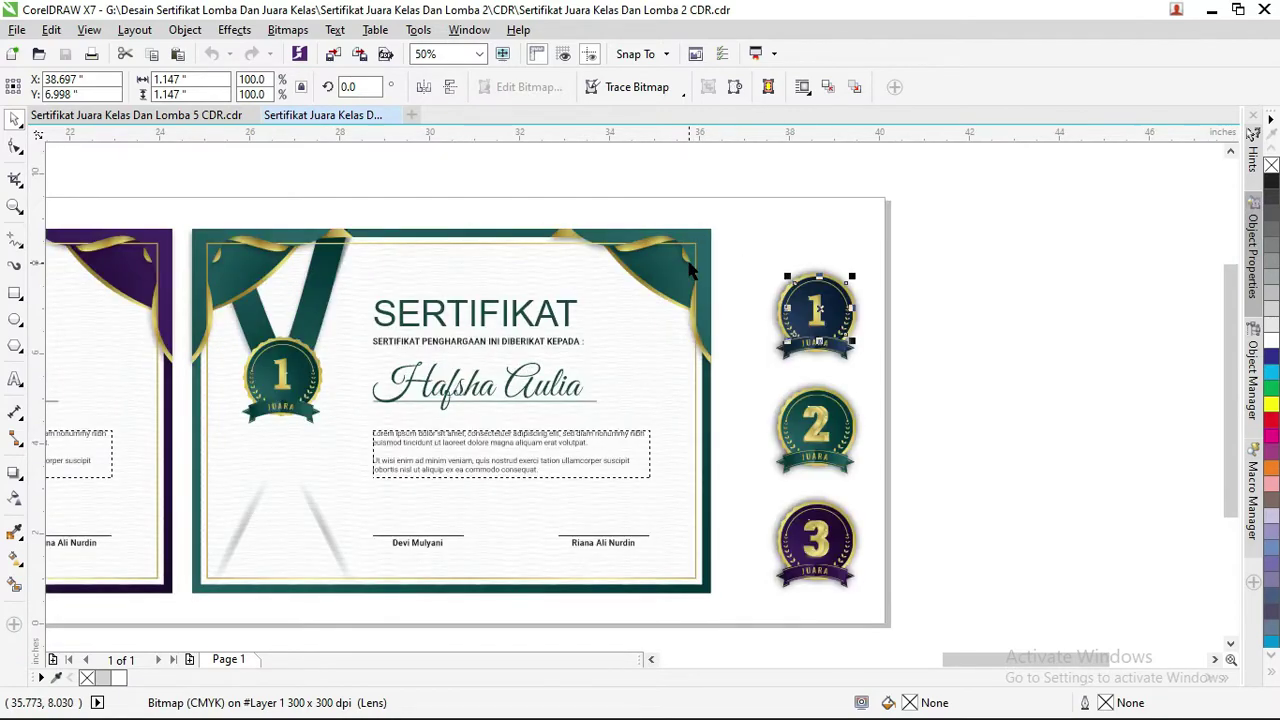
double_click(551, 342)
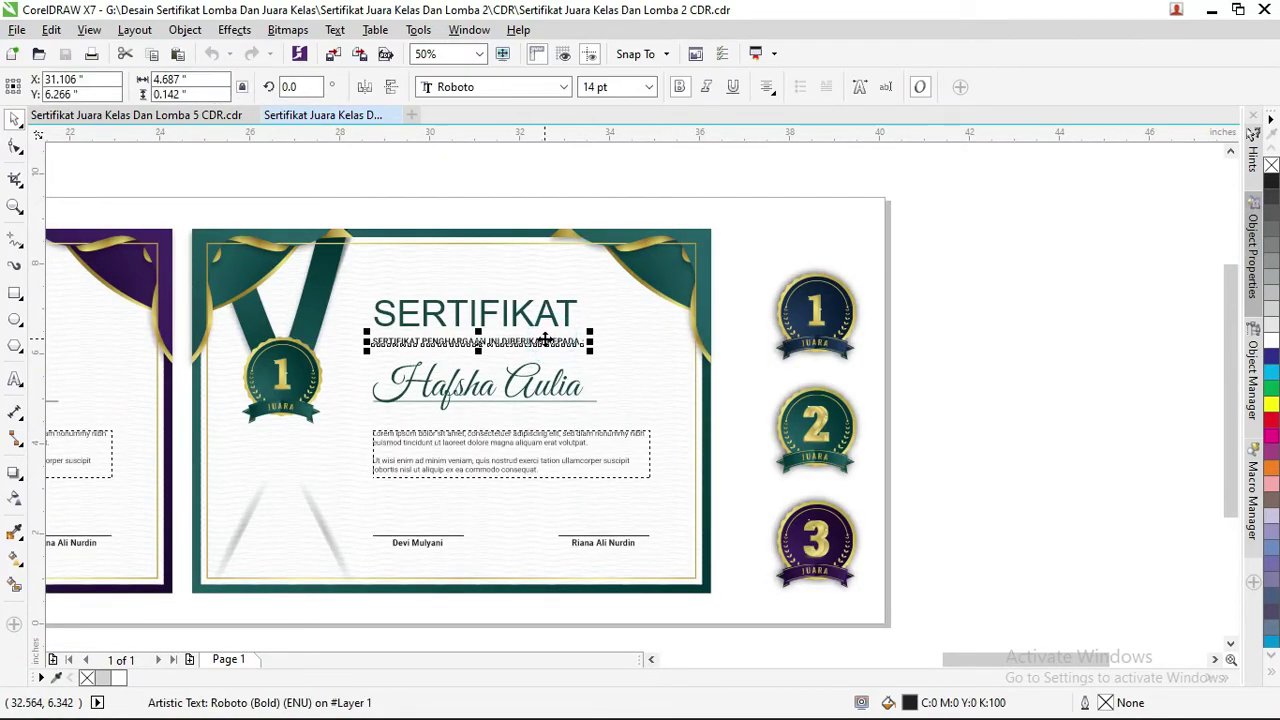
scroll(515, 338, "up", 1)
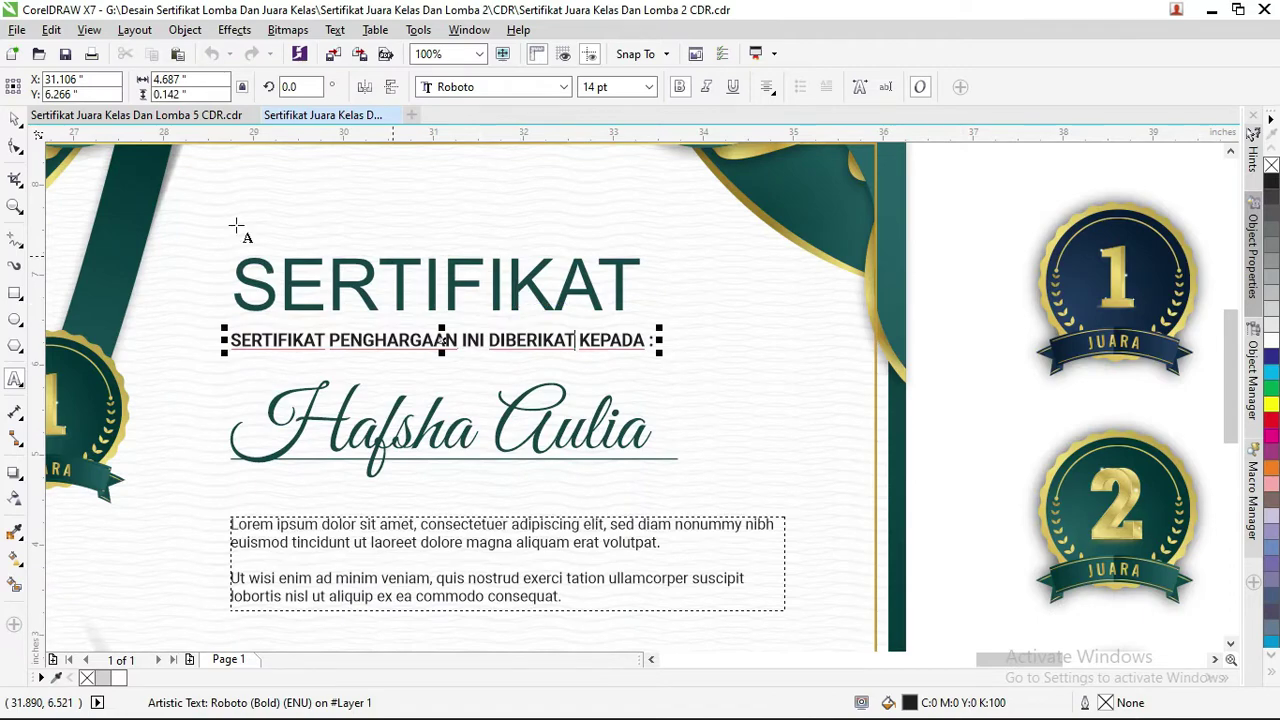
left_click(15, 118)
left_click(297, 270)
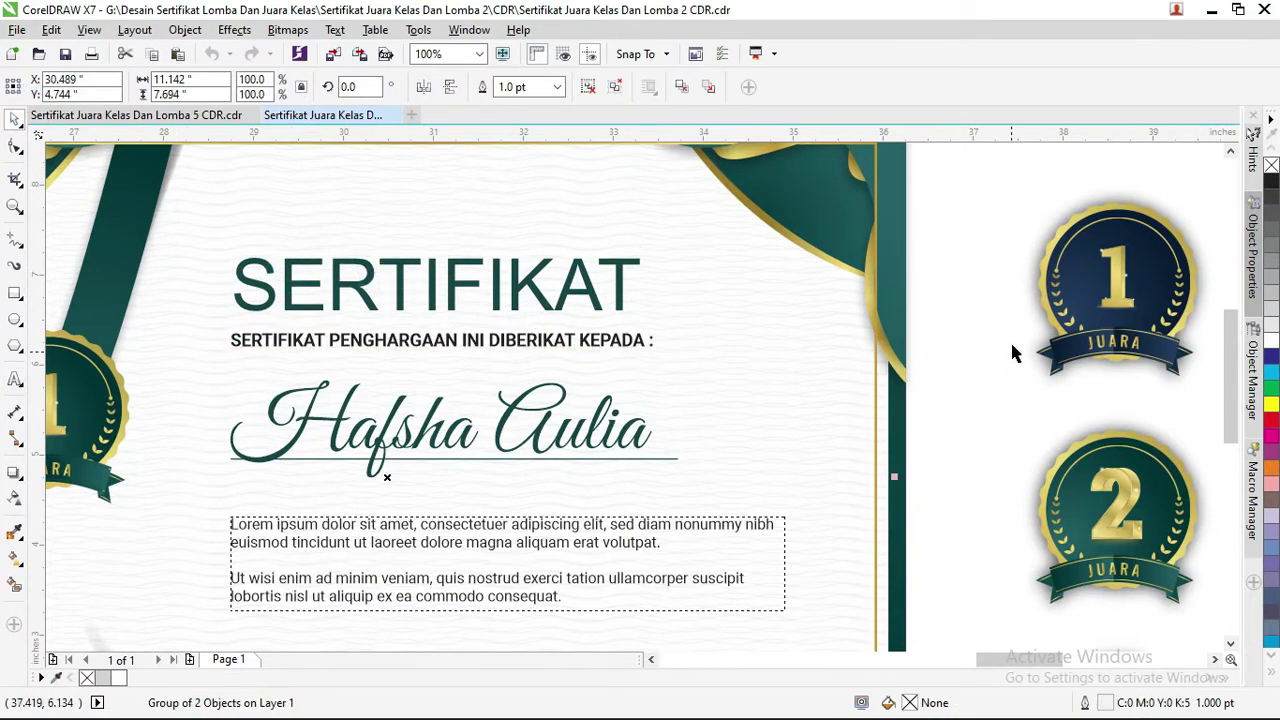
left_click(983, 285)
left_click(622, 282)
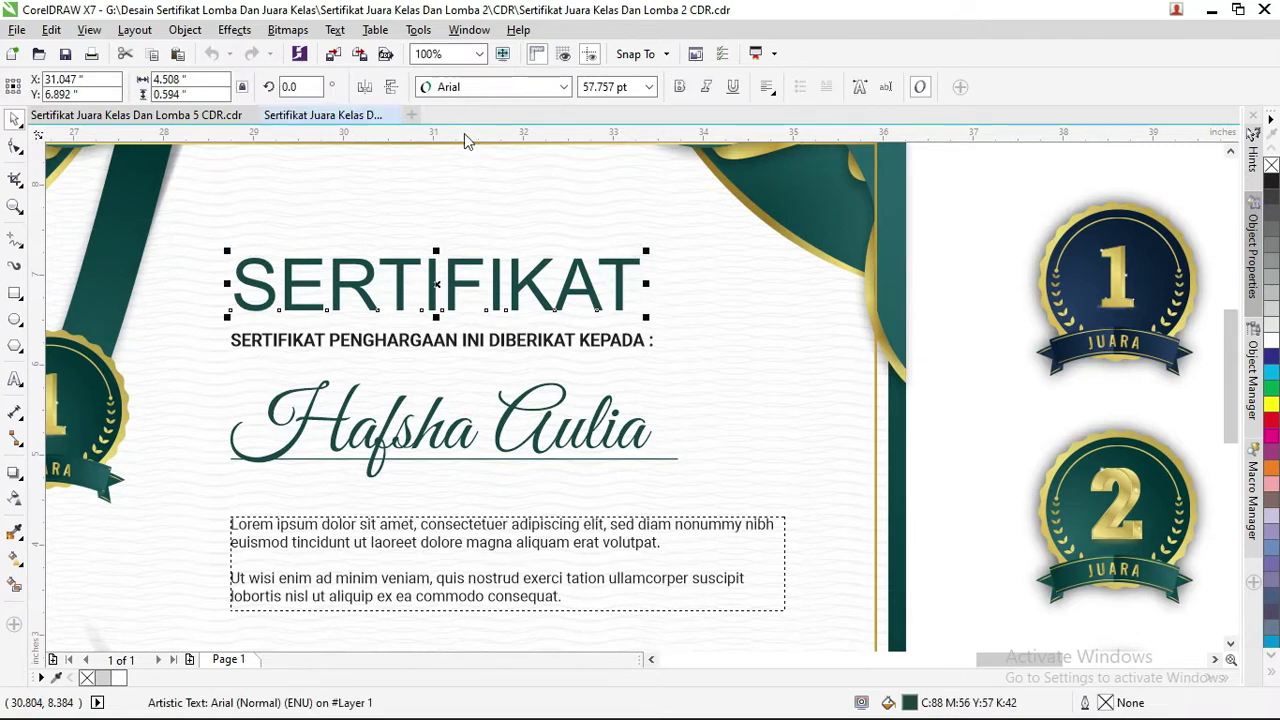
- Set the green SERTIFIKAT title to Bahnschrift SemiBold Condensed and drag its letter spacing wider
left_click(563, 87)
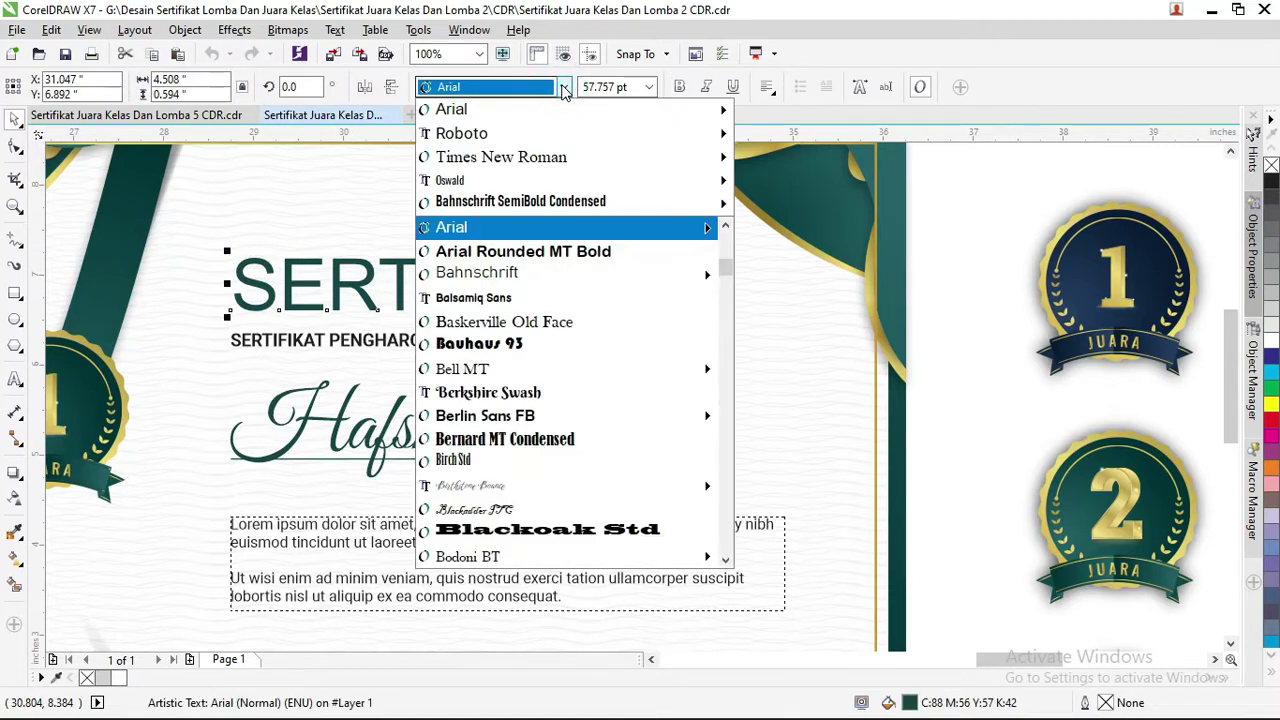
left_click(557, 203)
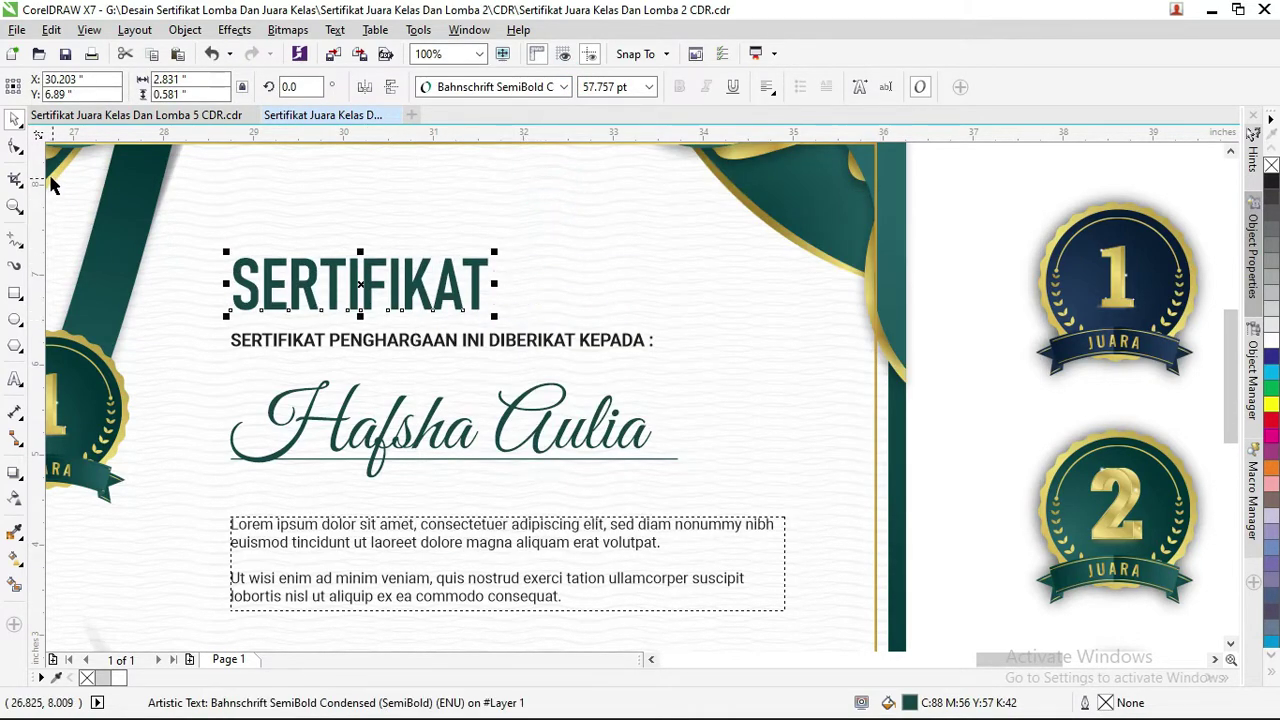
left_click(15, 147)
left_click_drag(497, 313, 660, 313)
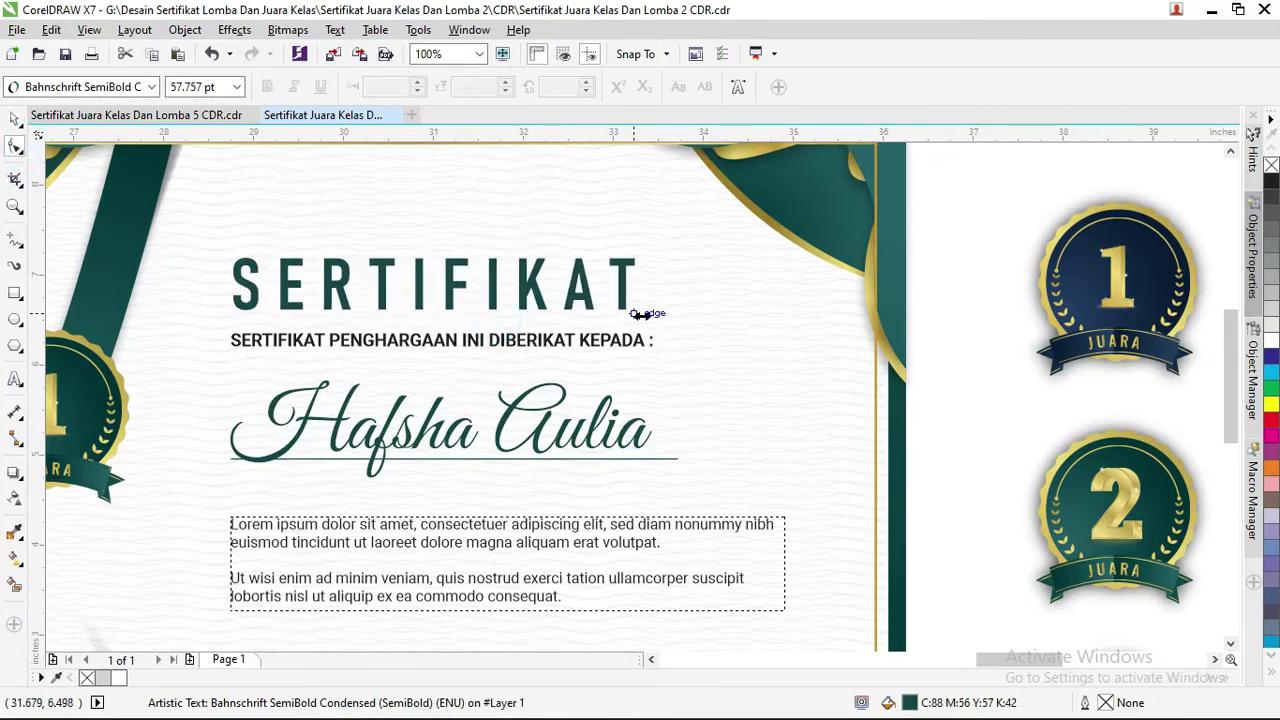
left_click(15, 119)
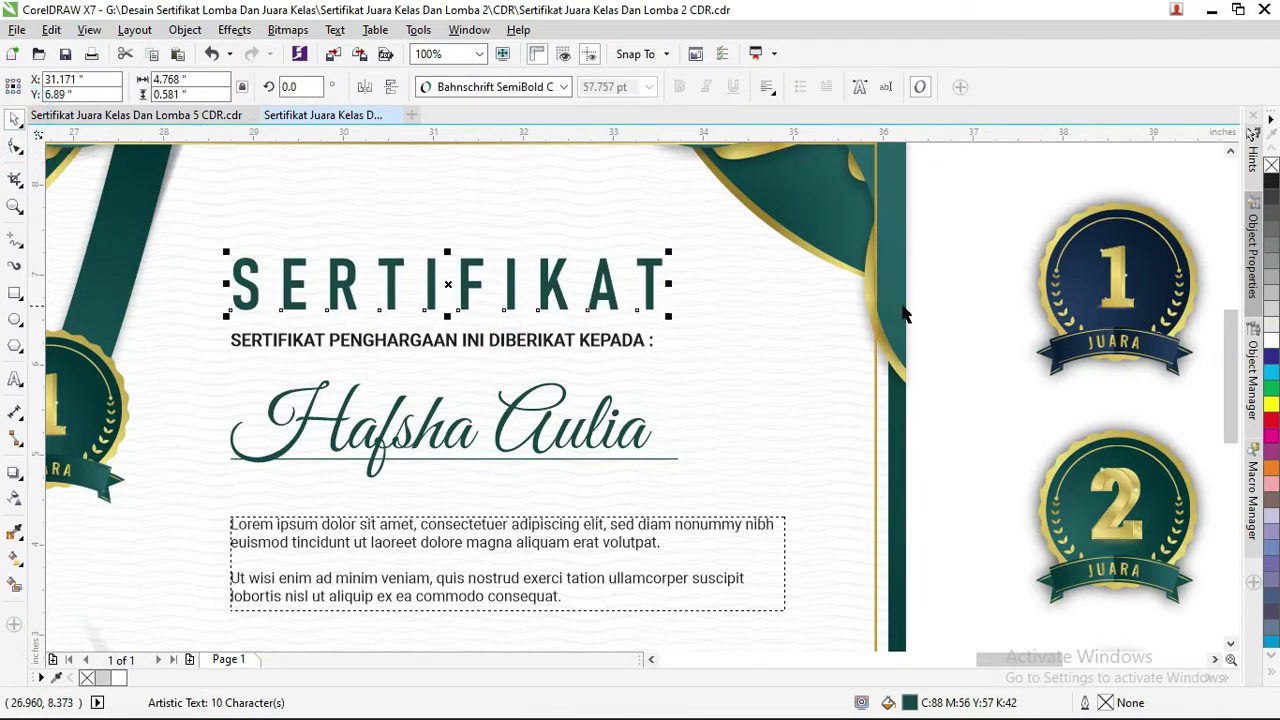
left_click(942, 278)
scroll(942, 278, "down", 1)
- Ungroup the medal on the green certificate into its separate parts
scroll(942, 278, "down", 1)
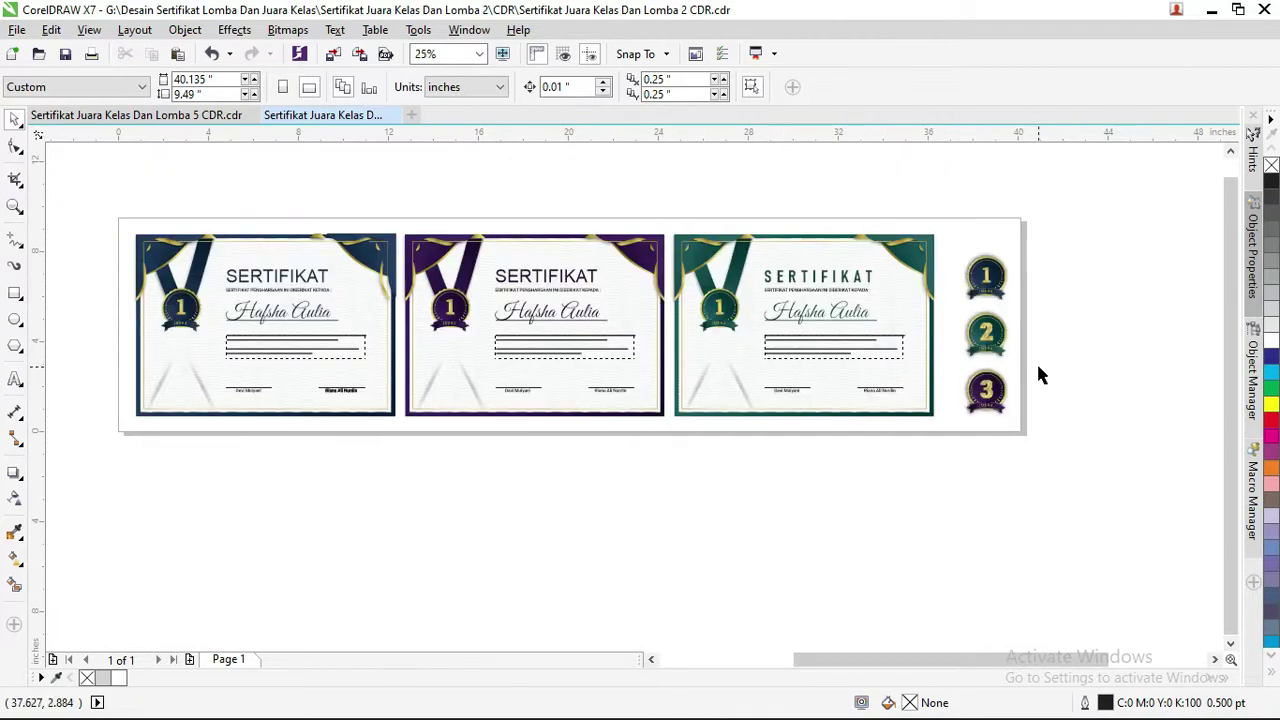
left_click(718, 306)
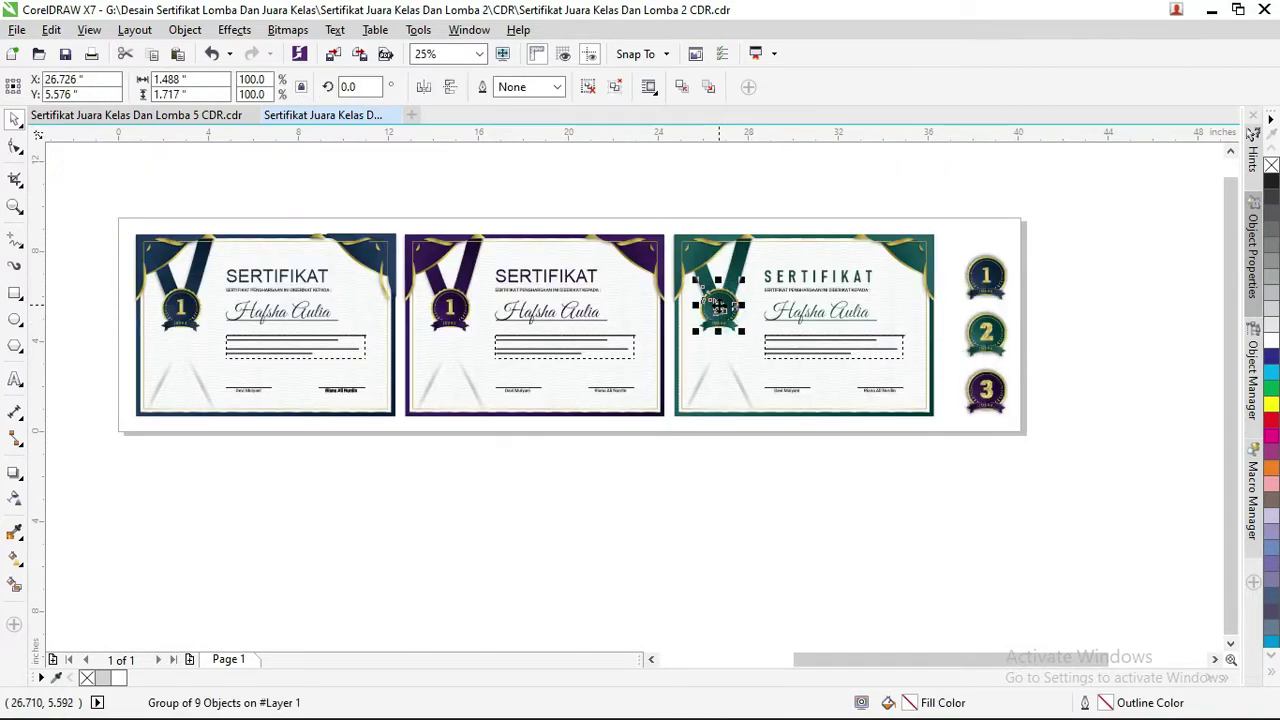
scroll(718, 306, "up", 1)
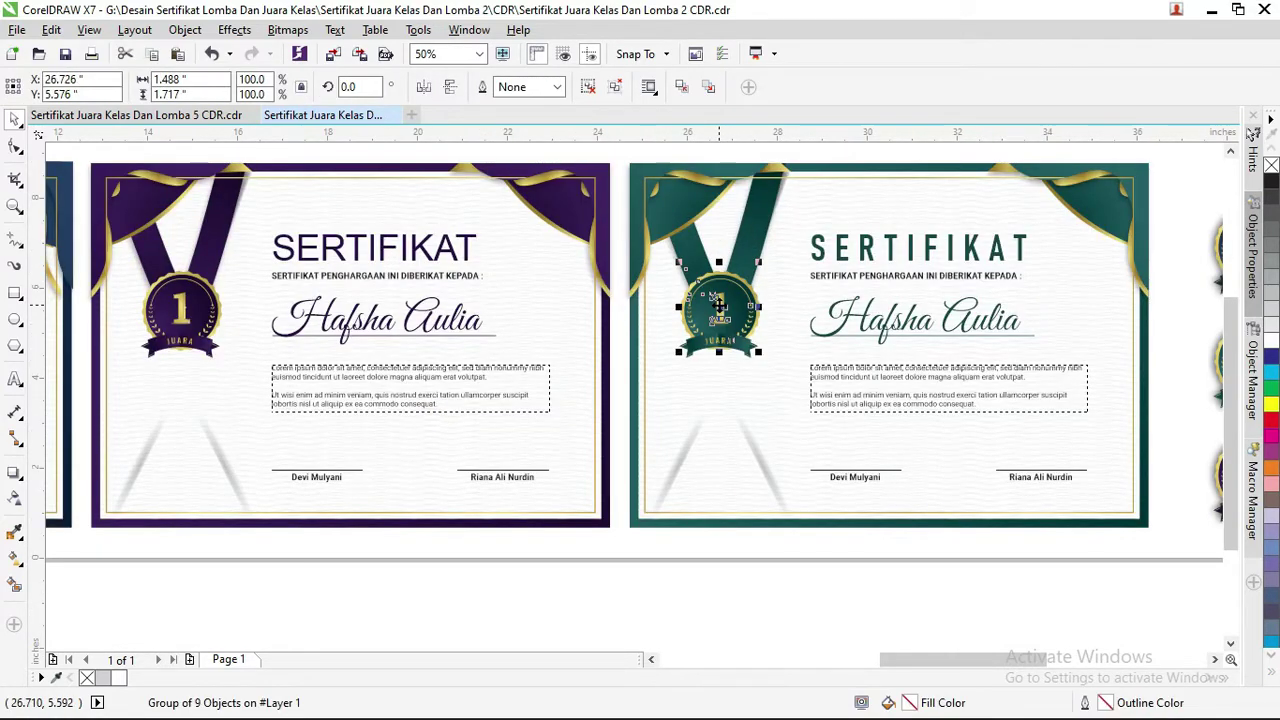
scroll(718, 306, "up", 1)
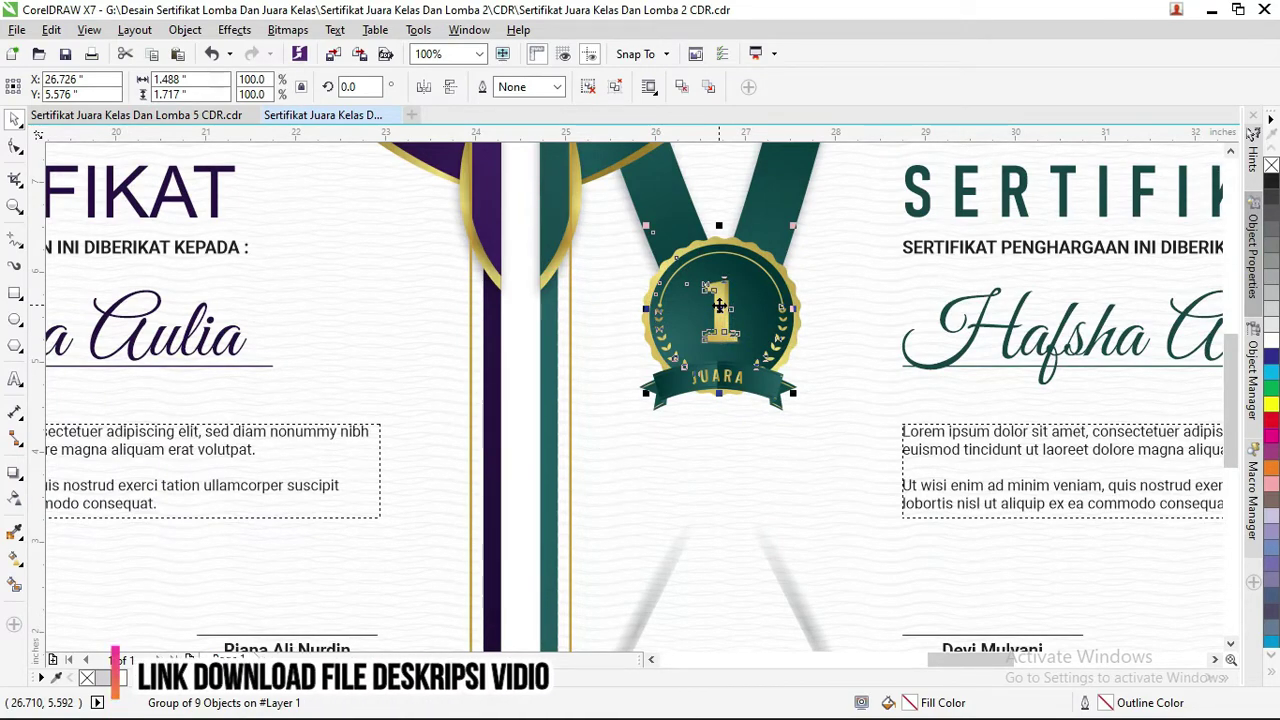
scroll(706, 310, "down", 1)
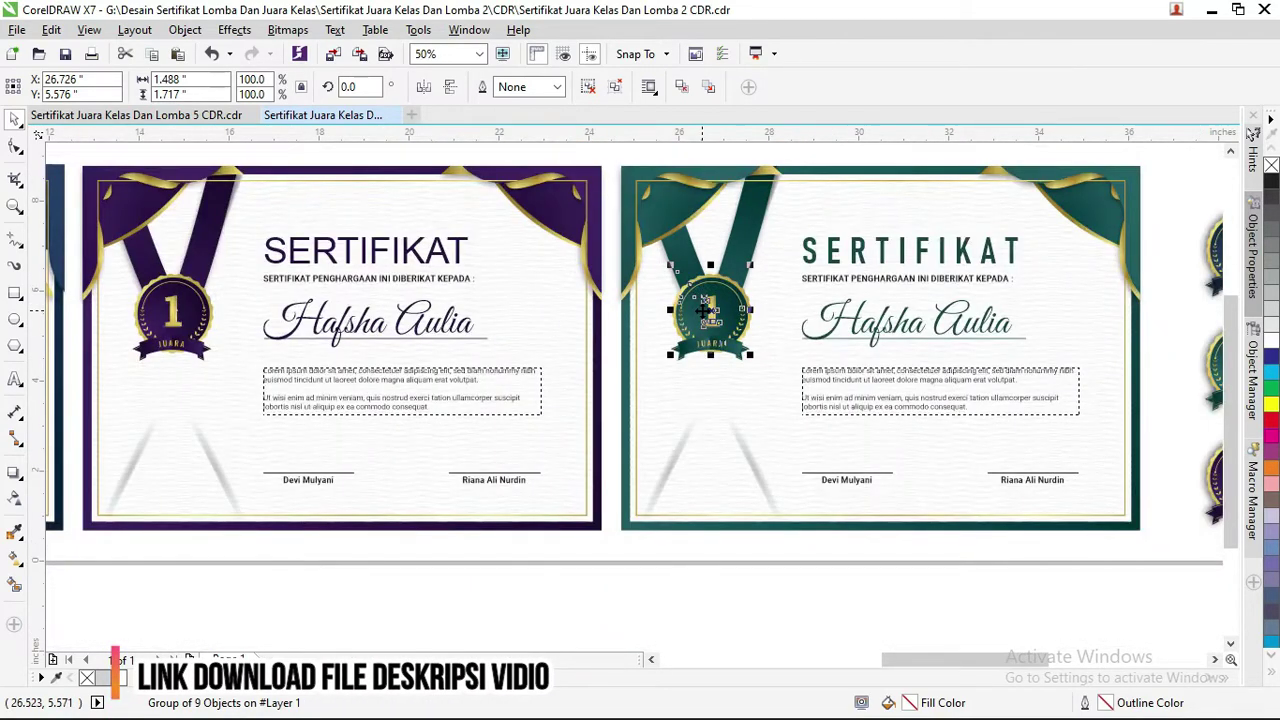
right_click(716, 310)
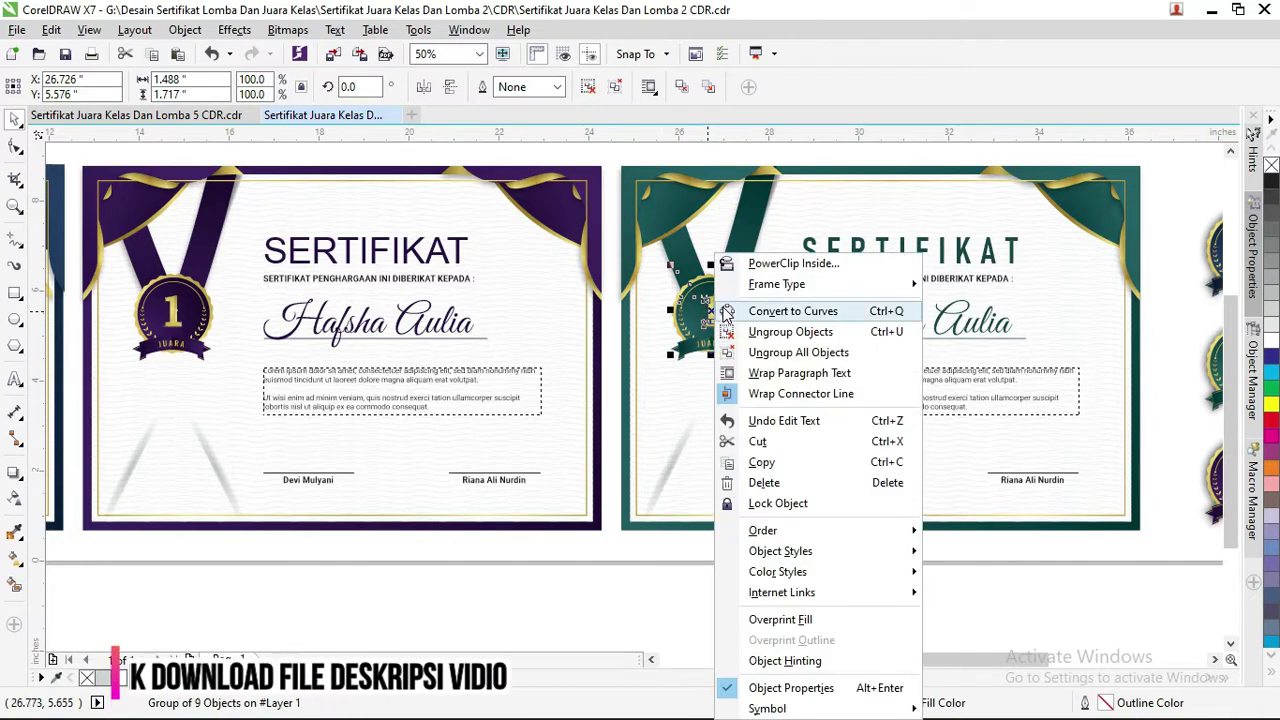
left_click(769, 334)
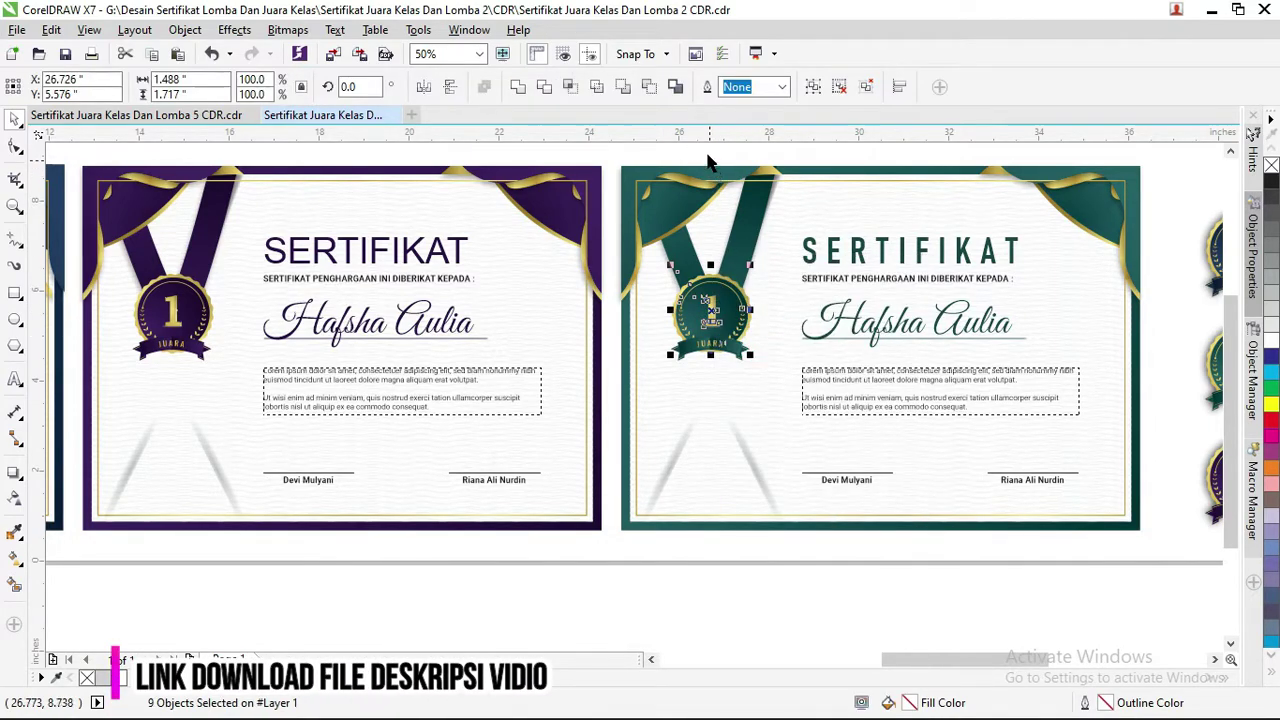
left_click(672, 160)
- Select the gold 1 numeral group on the medal and delete it
left_click(718, 312)
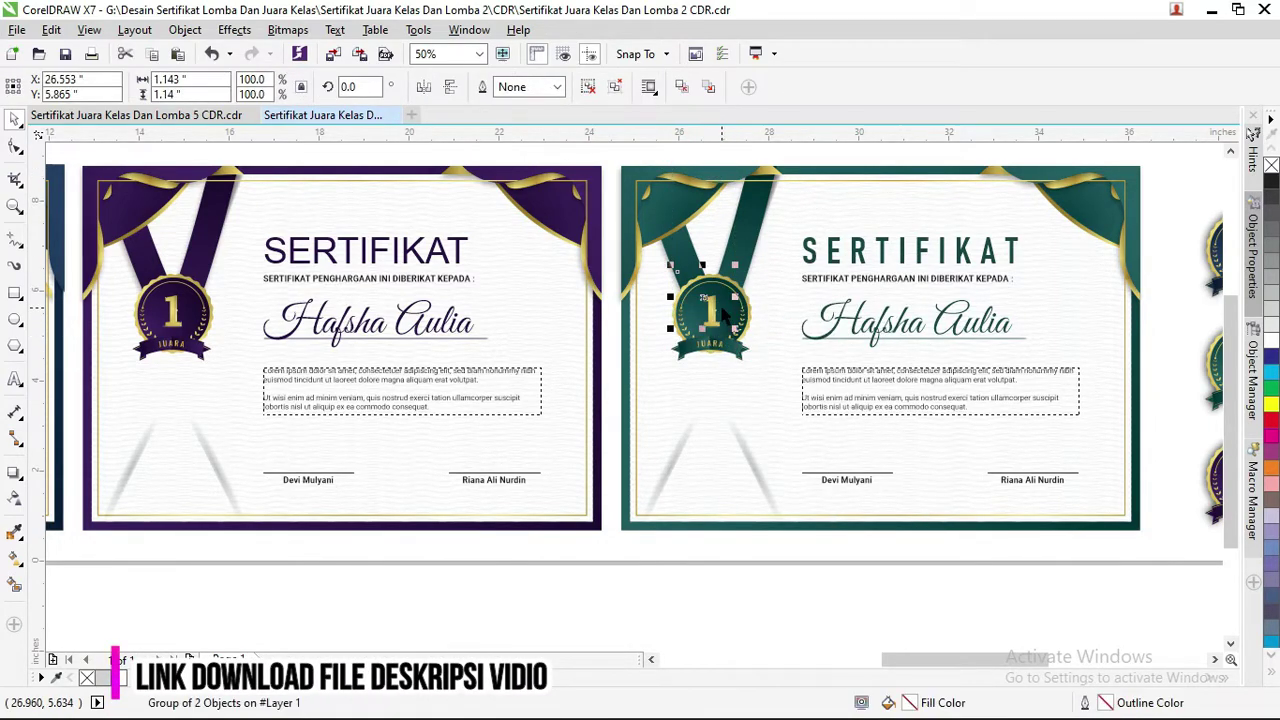
scroll(718, 310, "up", 2)
left_click(683, 309)
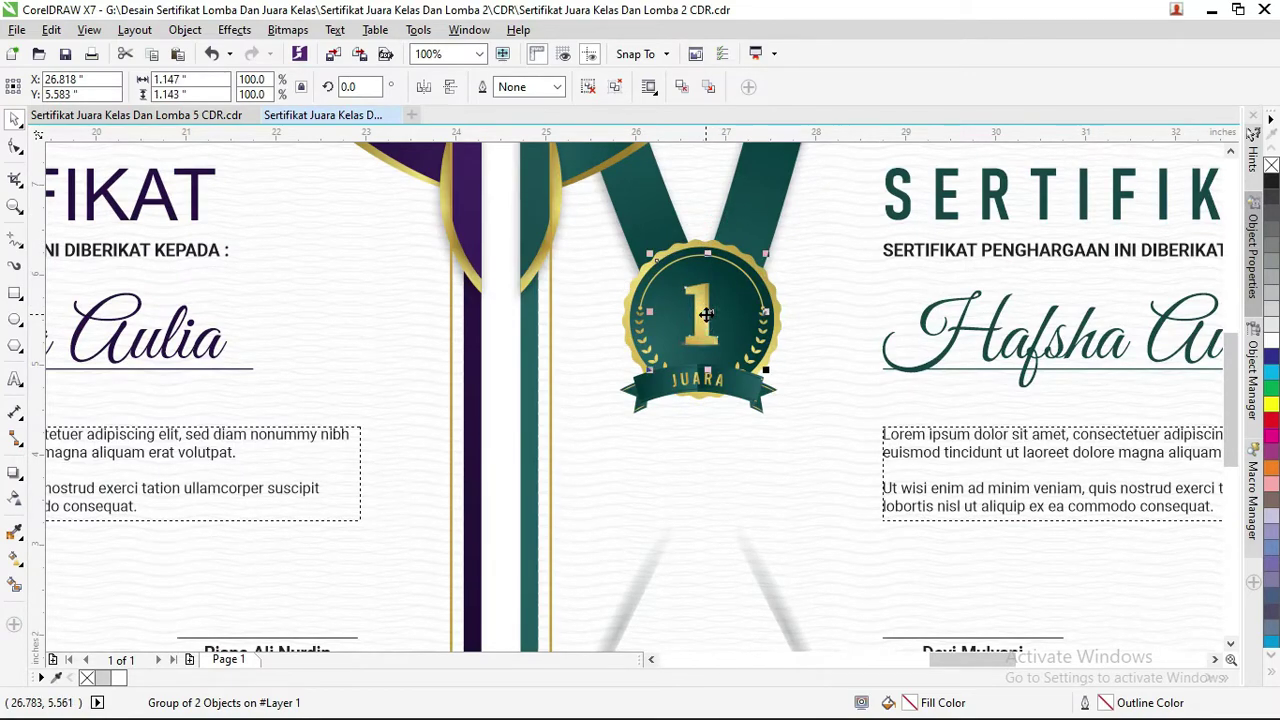
left_click_drag(683, 309, 693, 308)
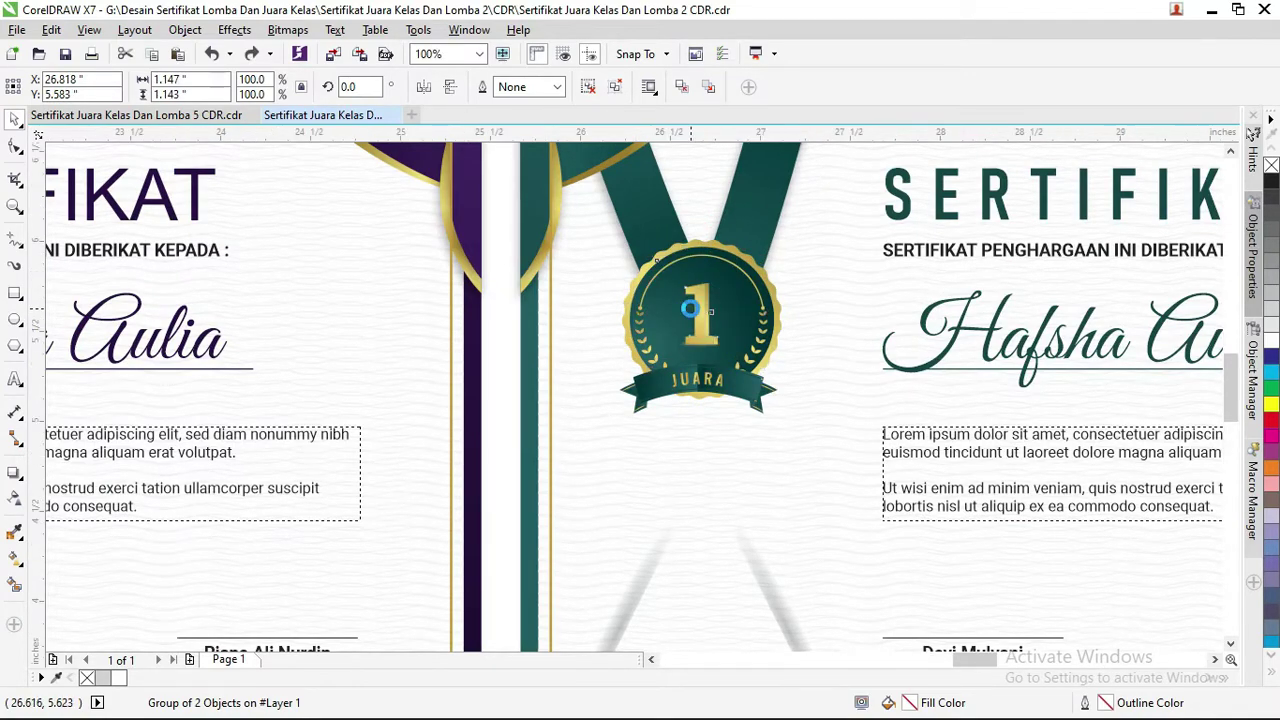
scroll(693, 308, "up", 4)
key("Escape")
left_click(723, 286)
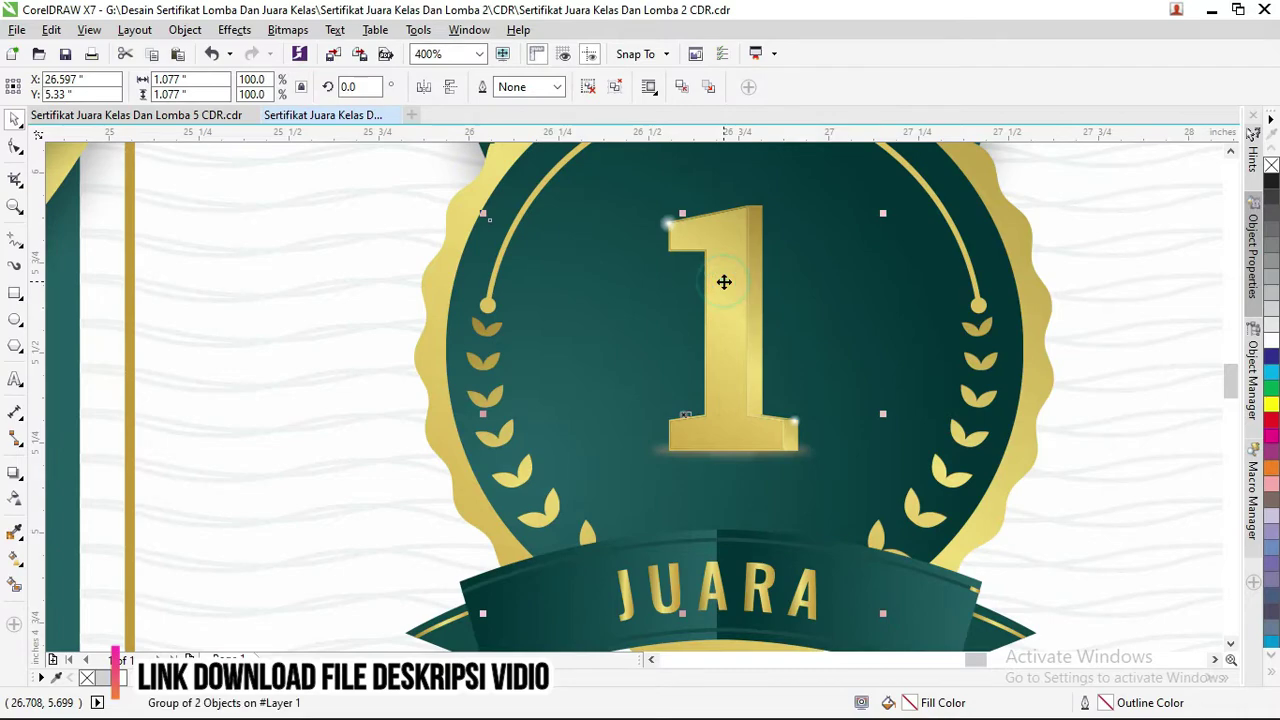
key("Escape")
left_click(731, 261)
key("Escape")
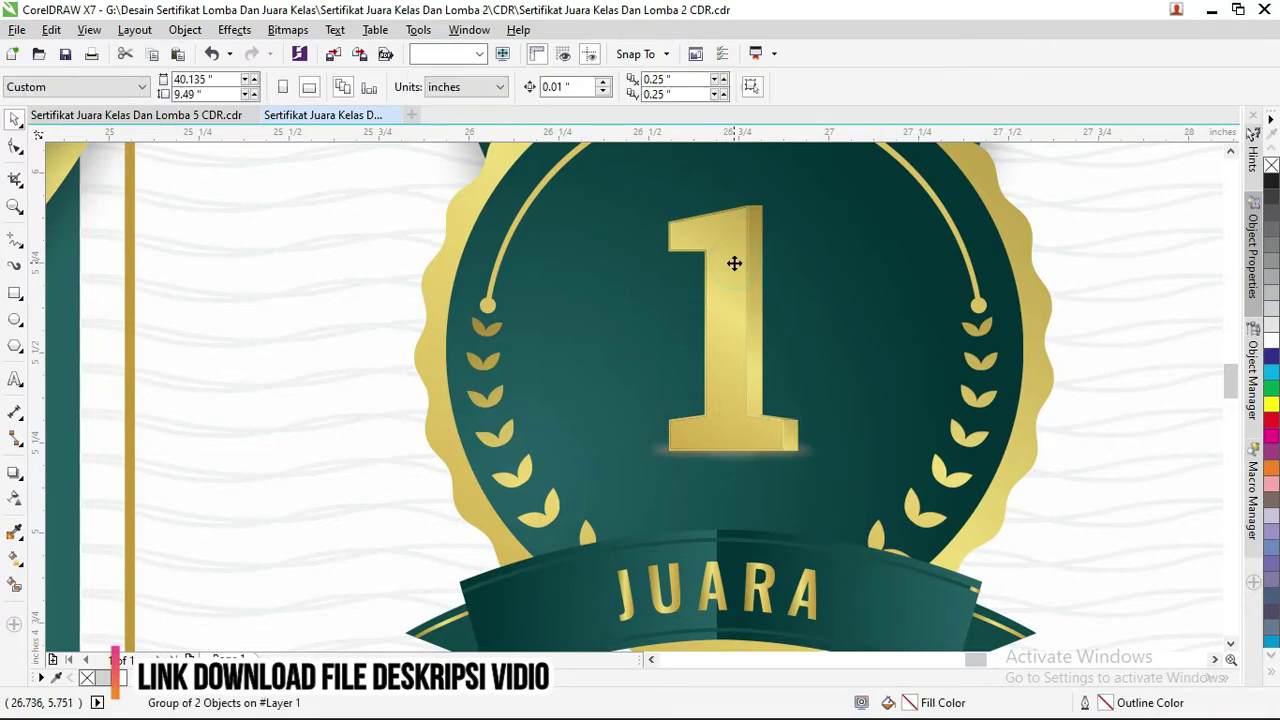
left_click(734, 263)
key("Delete")
scroll(740, 350, "down", 2)
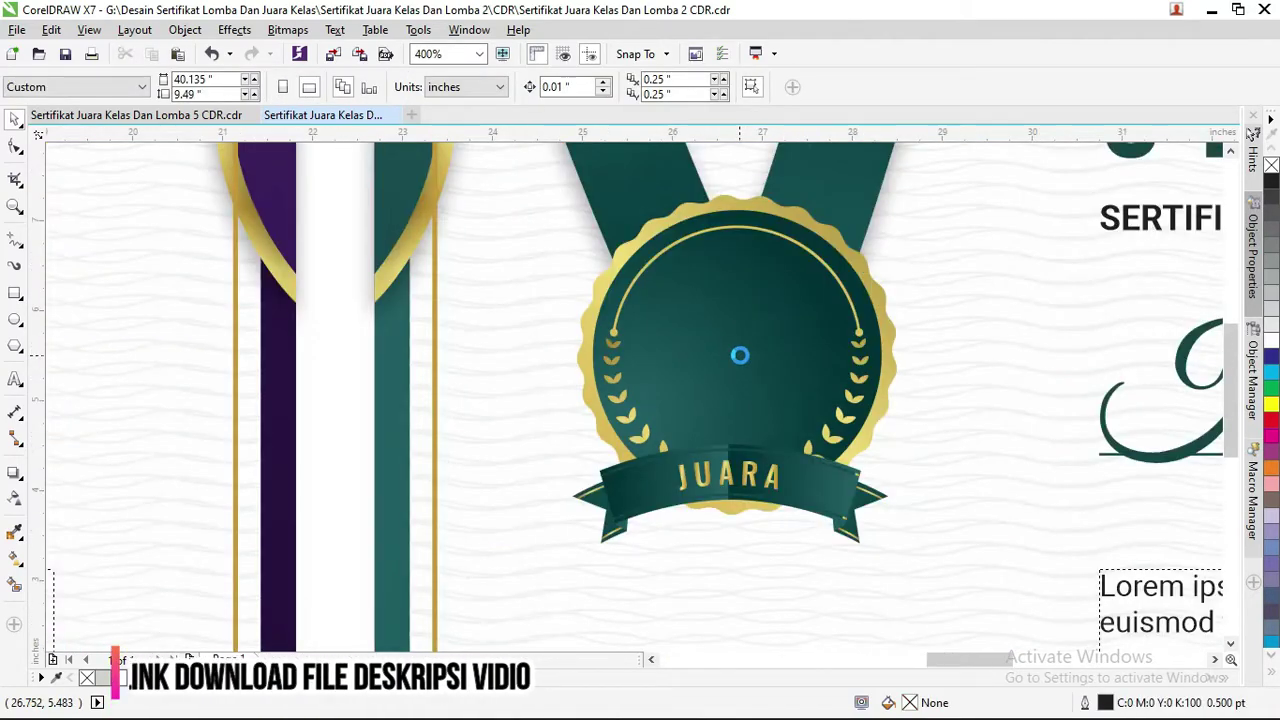
scroll(750, 345, "down", 2)
- Place a copy of the second-place badge 2 above the page
scroll(758, 345, "down", 2)
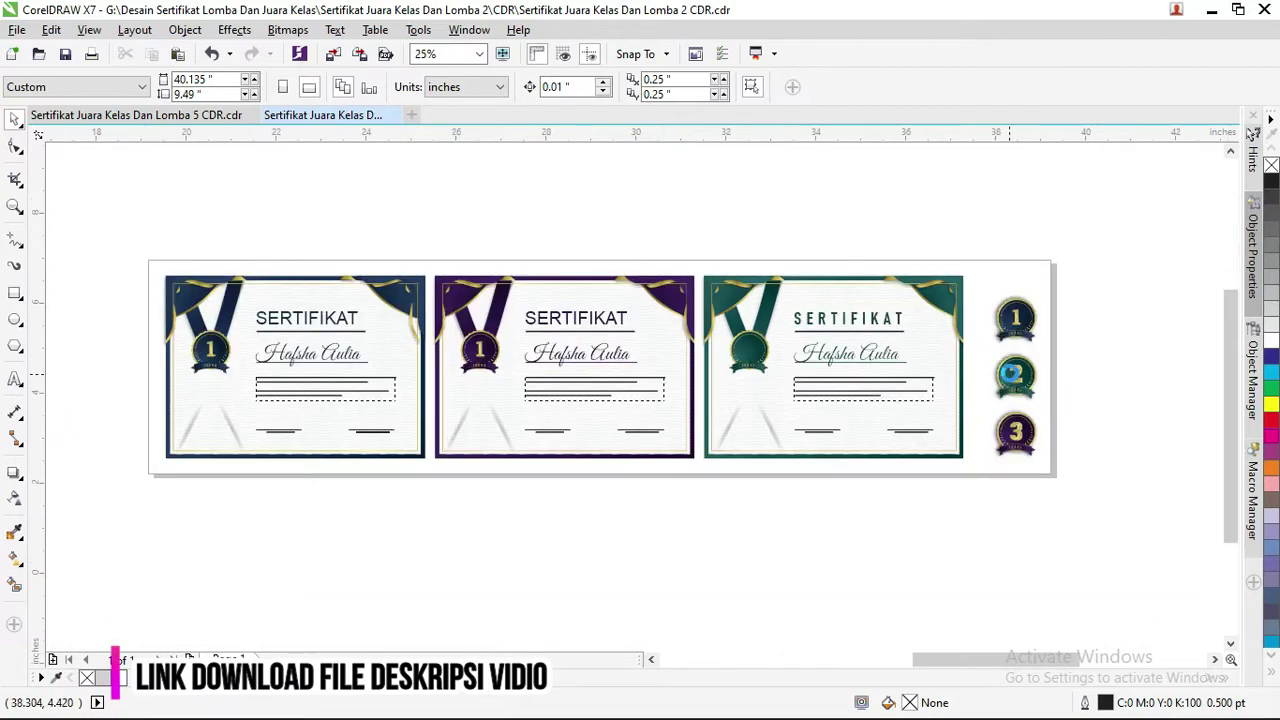
scroll(1040, 390, "up", 1)
left_click(1035, 368)
scroll(1030, 368, "up", 2)
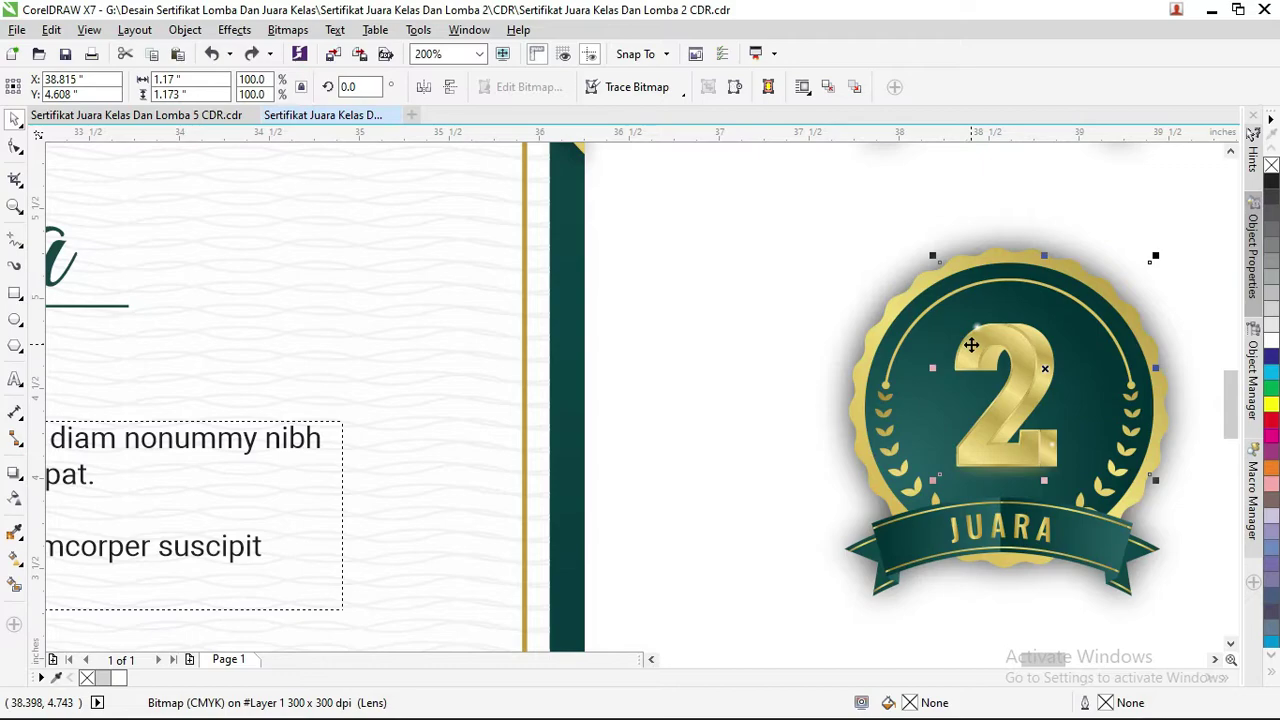
scroll(985, 345, "down", 1)
scroll(1070, 405, "down", 1)
scroll(1075, 410, "down", 1)
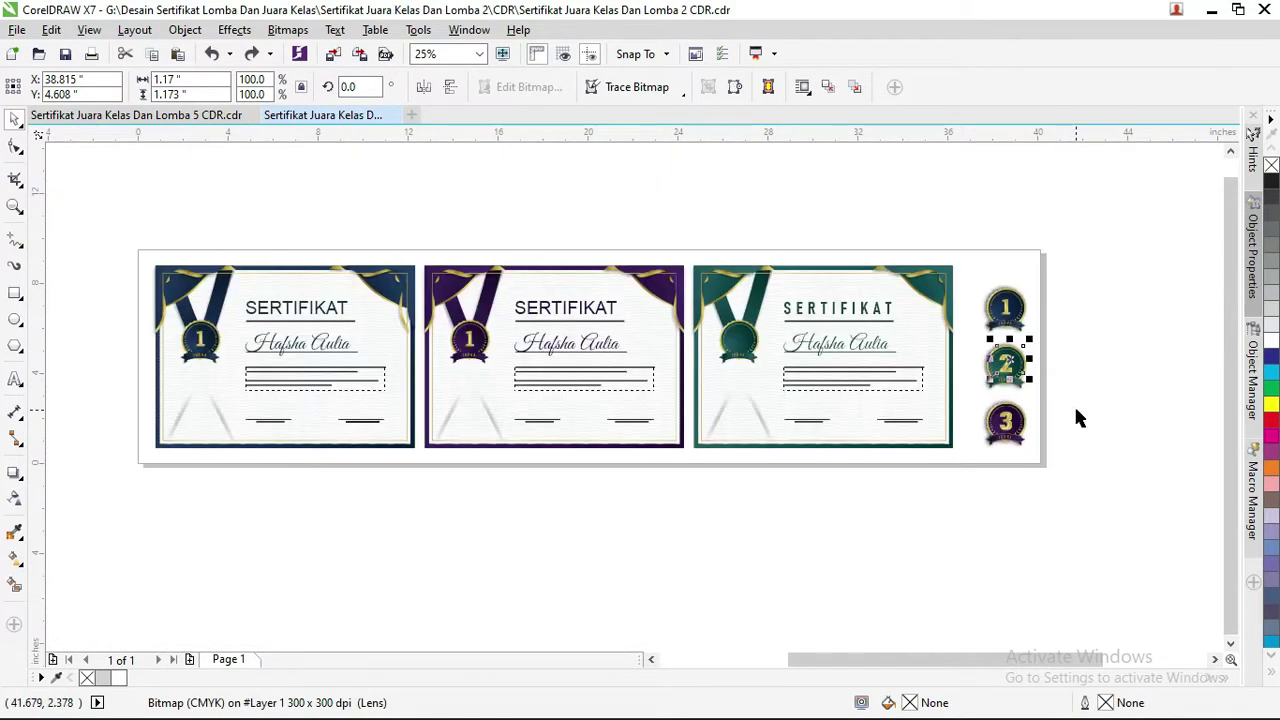
left_click(1078, 407)
left_click_drag(1080, 412, 954, 249)
left_click(1030, 366)
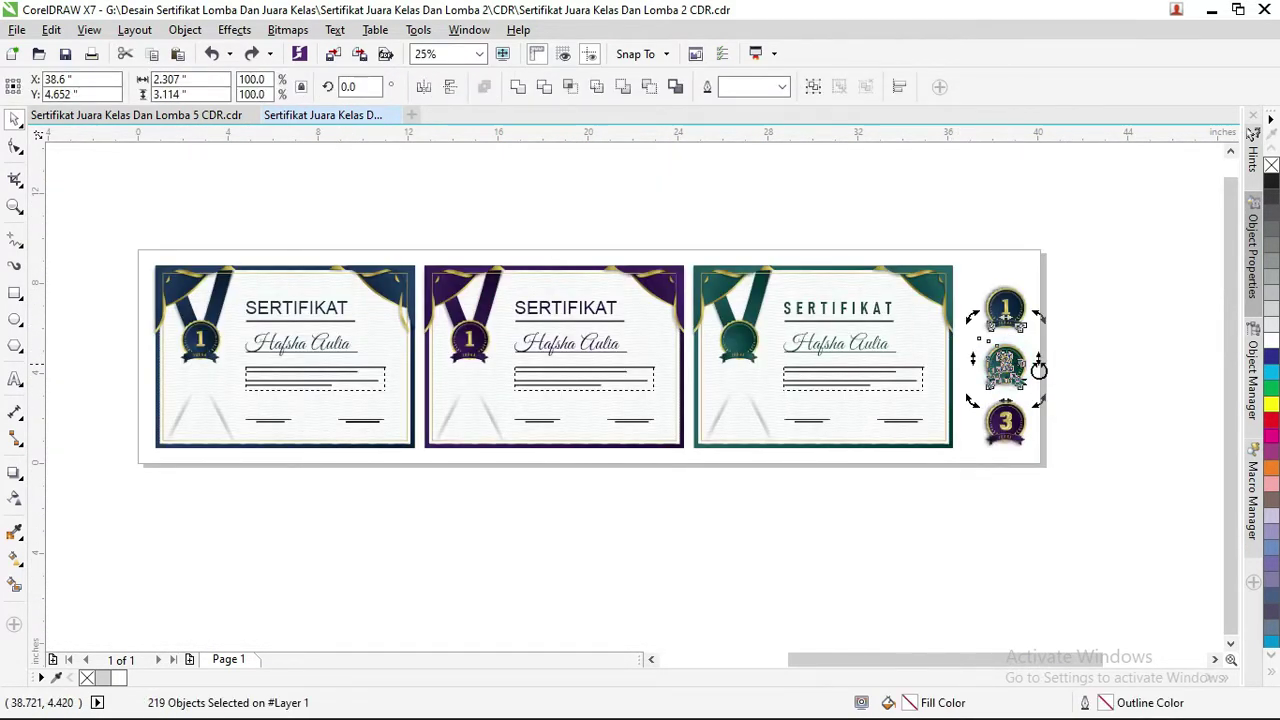
left_click(1068, 368)
left_click_drag(1070, 405, 735, 220)
- Delete the JUARA ribbon from the badge copy, undoing an accidental move of the 2
scroll(754, 218, "up", 1)
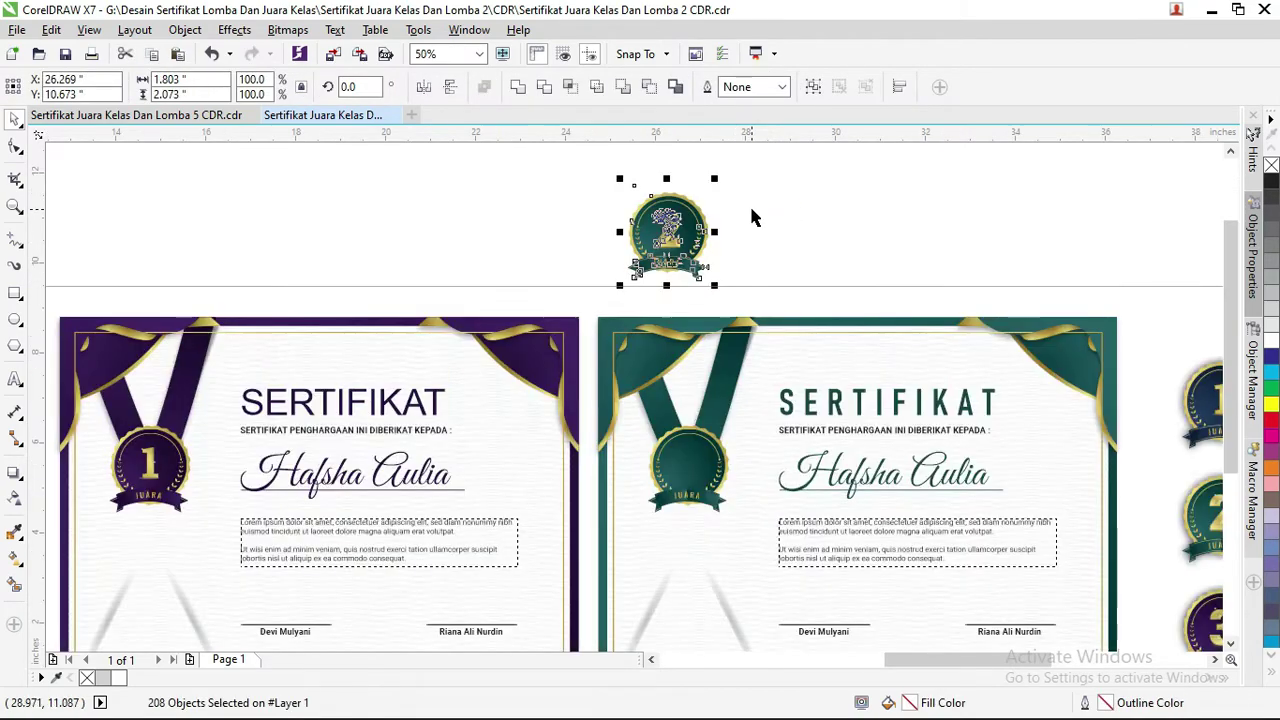
left_click(752, 203)
scroll(748, 303, "up", 1)
left_click_drag(751, 310, 485, 263)
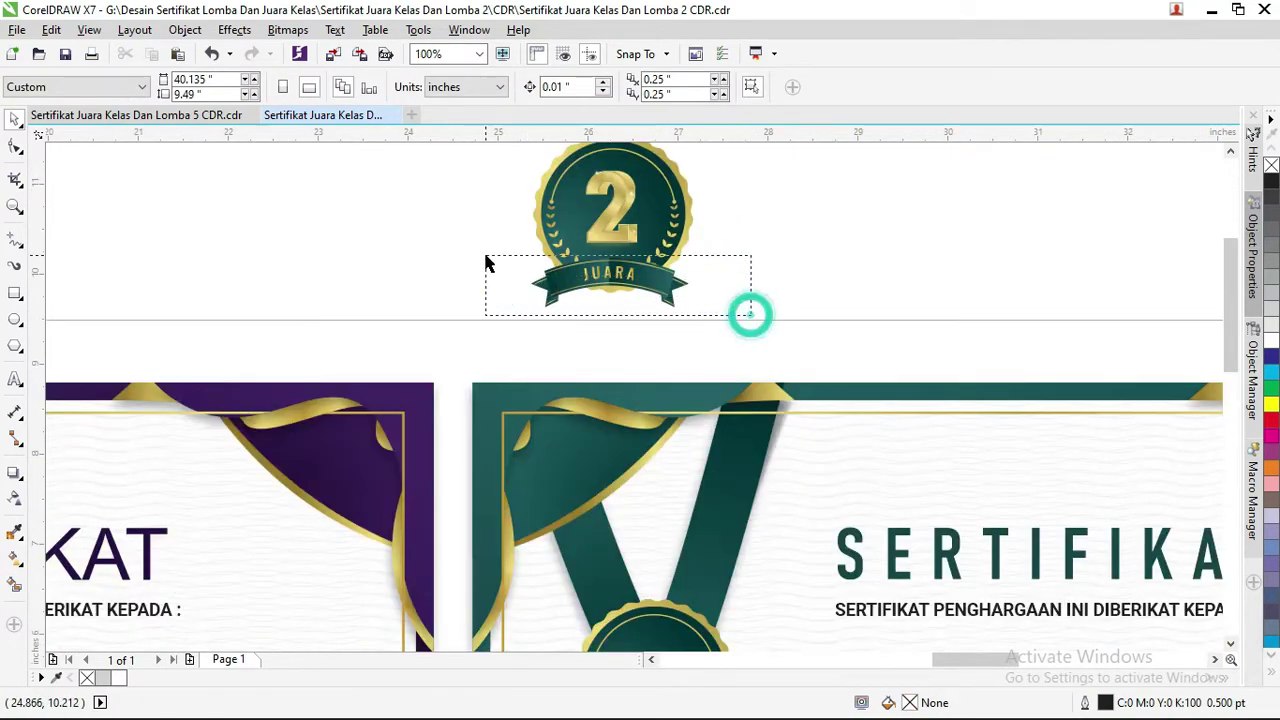
key("Delete")
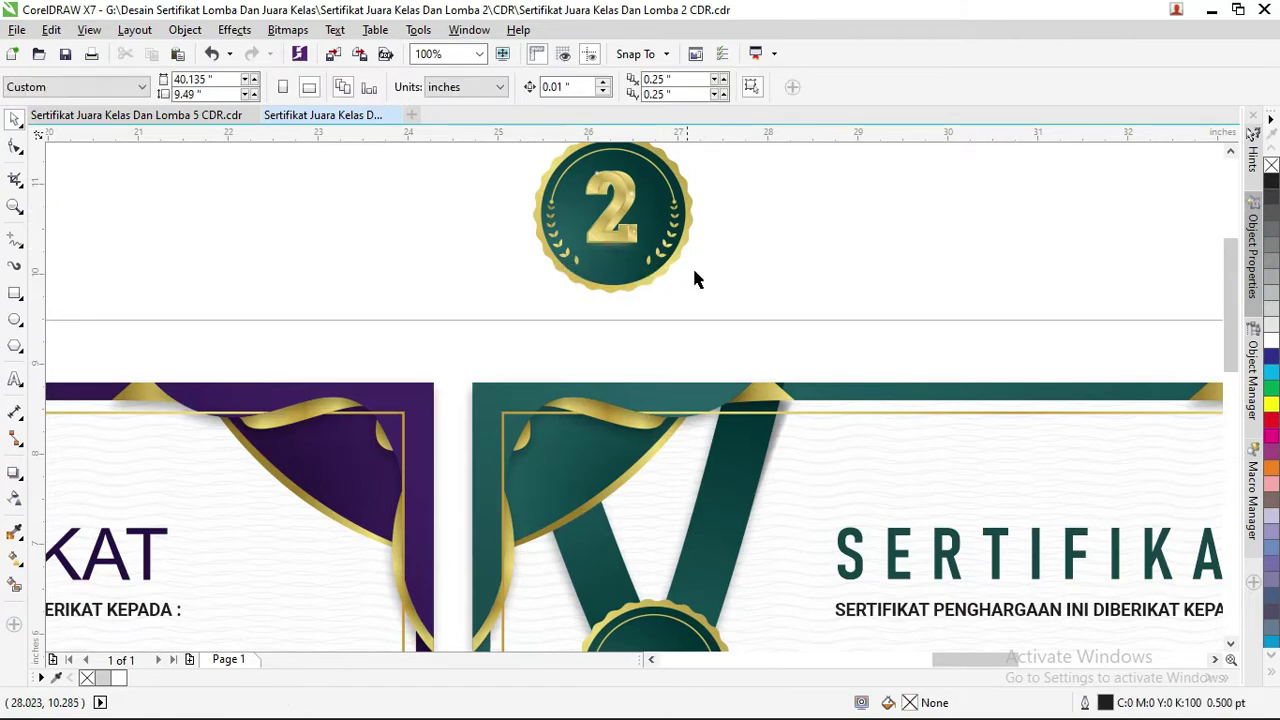
mouse_move(749, 280)
left_mouse_down()
mouse_move(578, 170)
mouse_move(560, 207)
left_mouse_up()
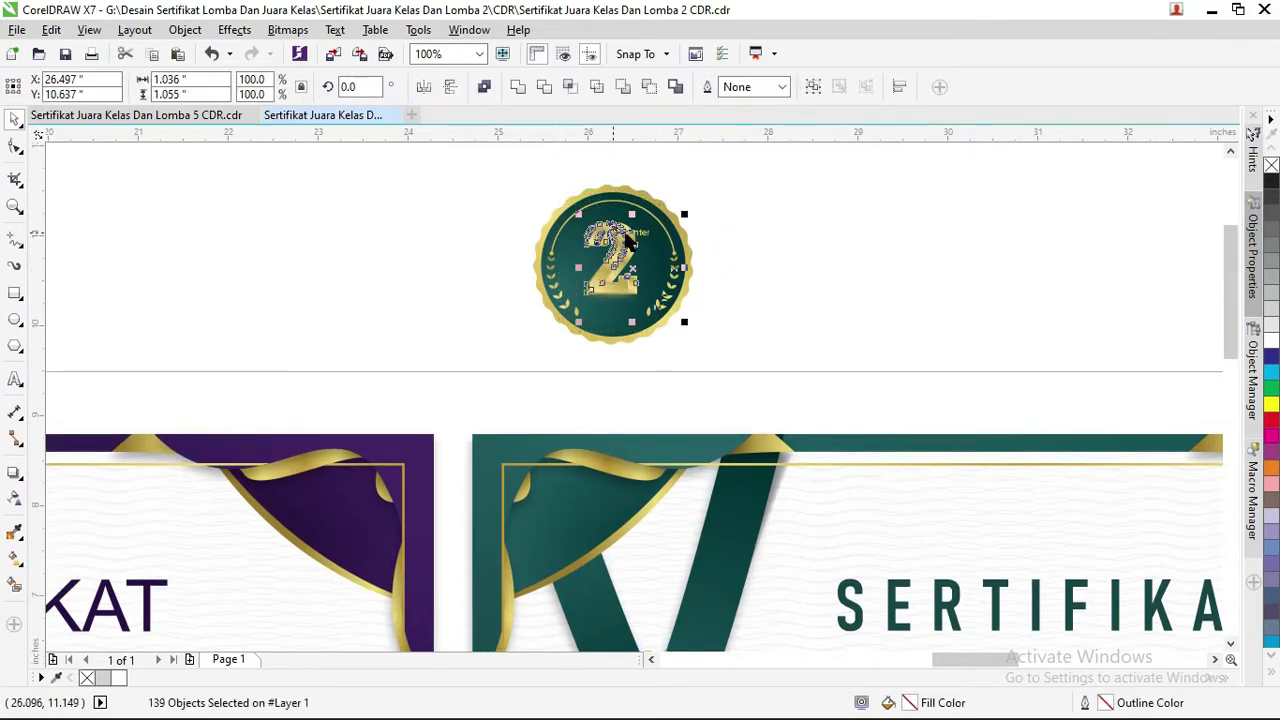
left_click_drag(623, 237, 806, 235)
left_click_drag(911, 349, 826, 245)
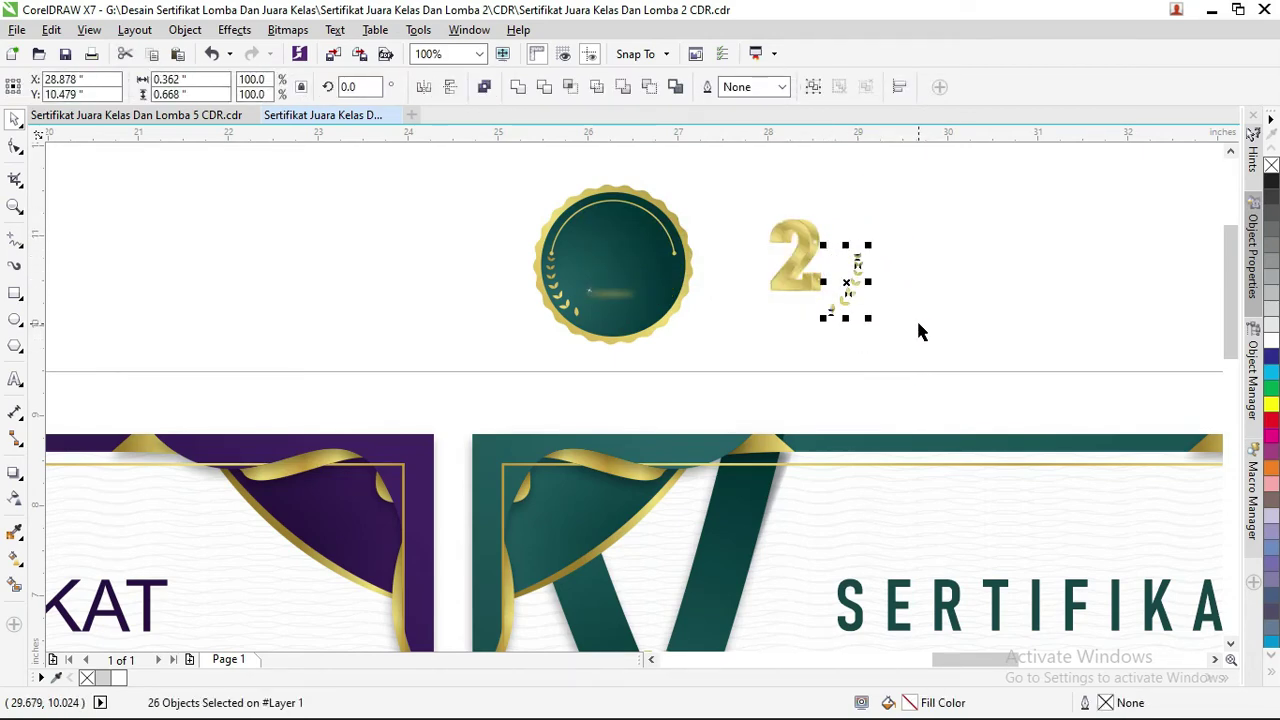
key("ctrl+z")
- Delete the right, lower-left and leftover laurel leaves from the badge copy
left_click_drag(713, 341, 652, 243)
key("Delete")
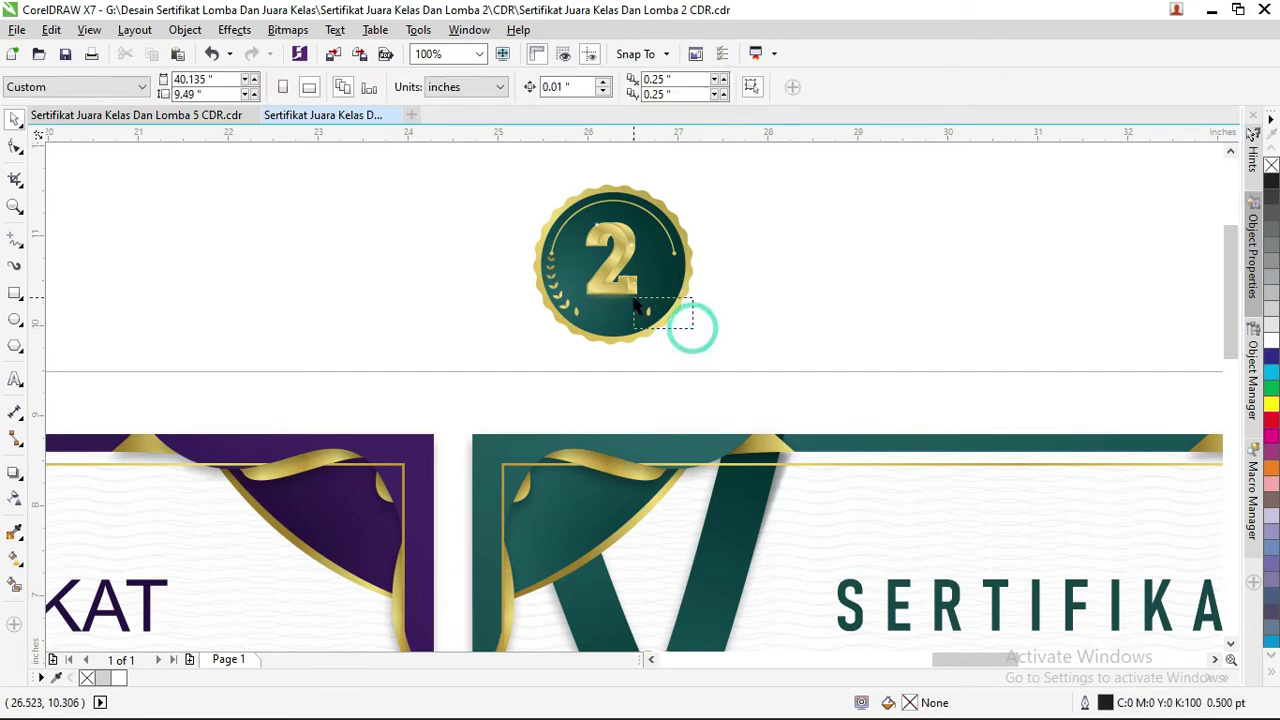
left_click(587, 344)
left_click(586, 352)
left_click_drag(587, 352, 528, 278)
key("Delete")
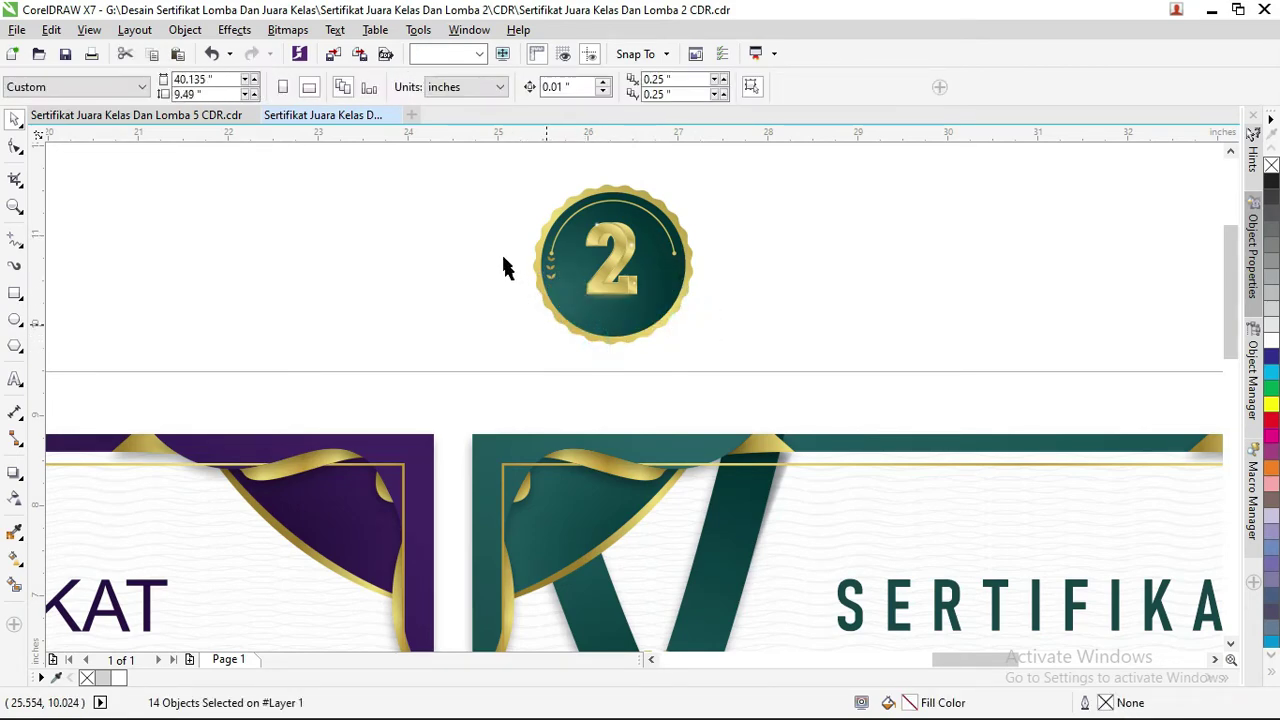
left_click(501, 237)
left_click_drag(522, 221, 556, 285)
key("Delete")
mouse_move(556, 180)
left_mouse_down()
mouse_move(627, 291)
mouse_move(666, 323)
left_mouse_up()
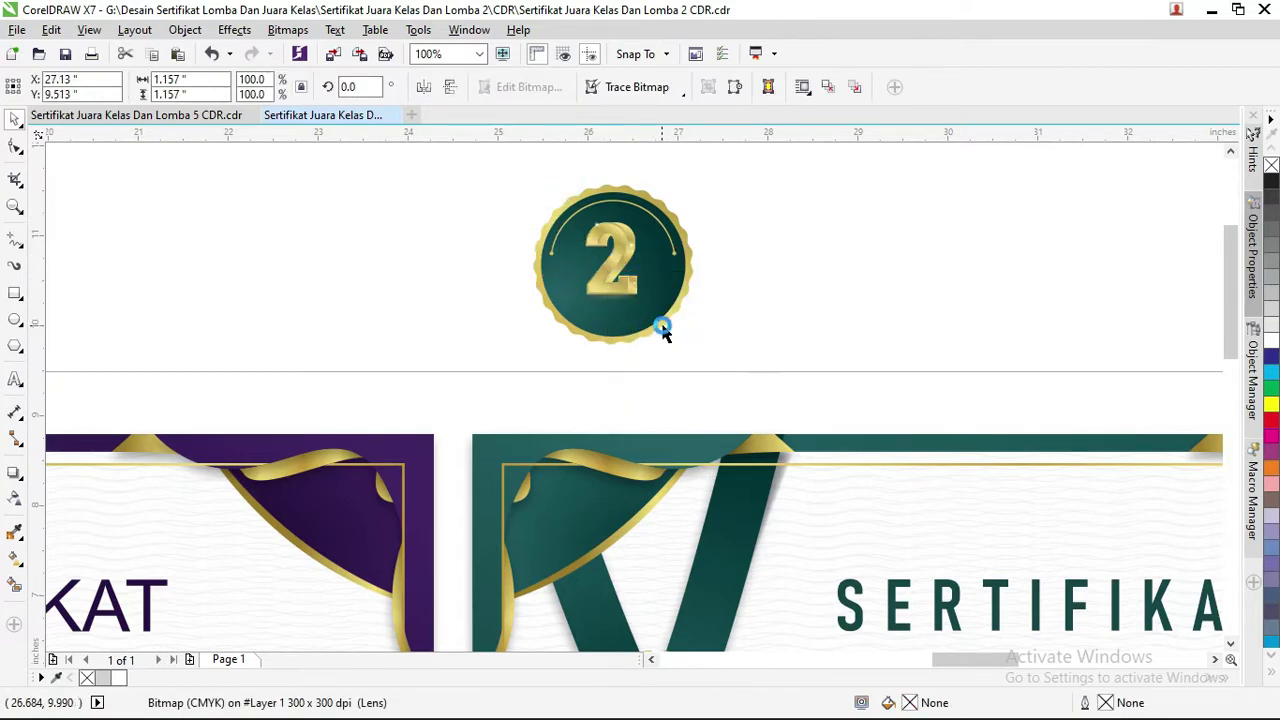
key("Delete")
- Group the 2 numeral's parts and move it onto the green certificate's medal
left_click_drag(563, 160, 658, 319)
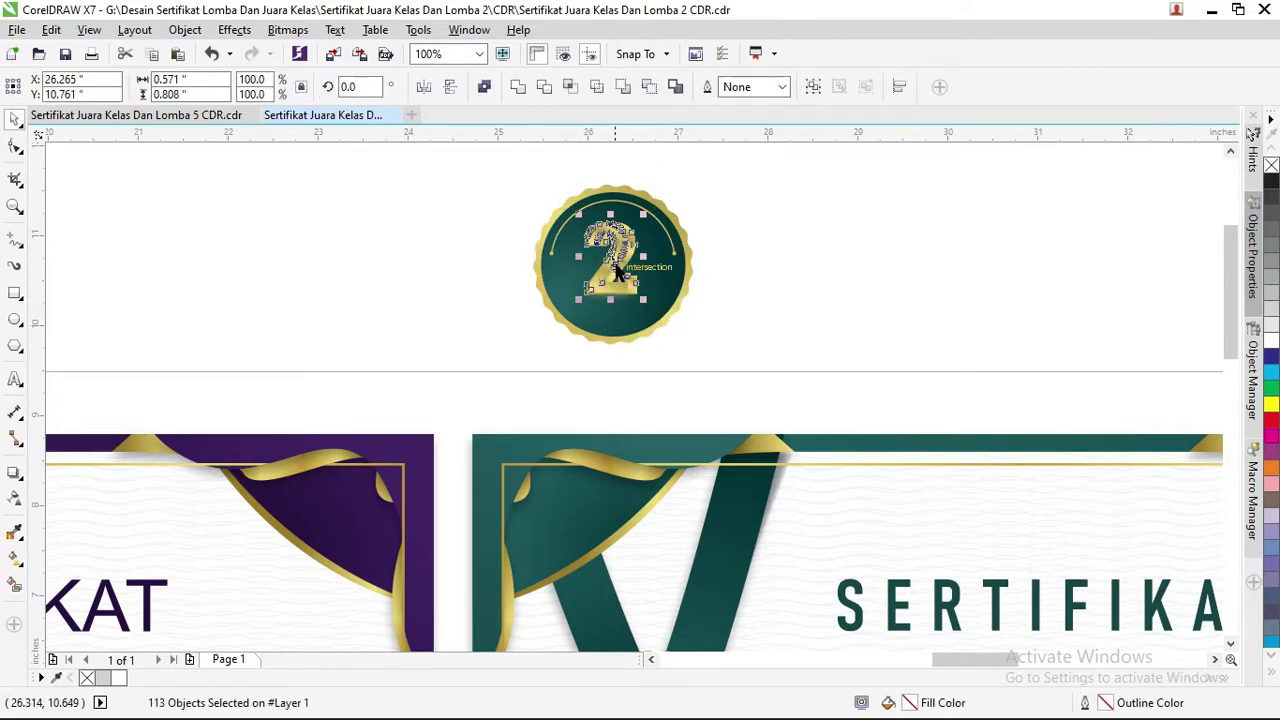
key("ctrl+g")
scroll(641, 253, "down", 1)
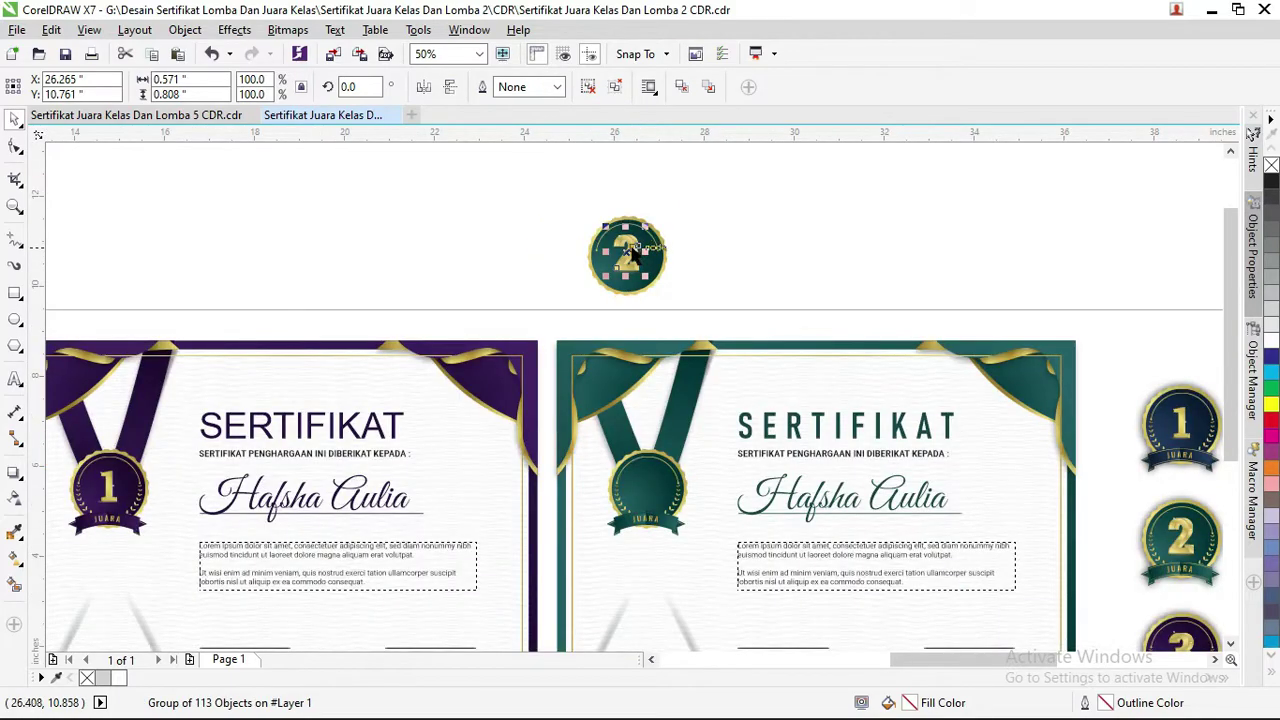
mouse_move(630, 253)
left_mouse_down()
mouse_move(648, 480)
mouse_move(591, 429)
left_mouse_up()
scroll(648, 480, "up", 2)
scroll(594, 470, "up", 1)
scroll(591, 428, "down", 2)
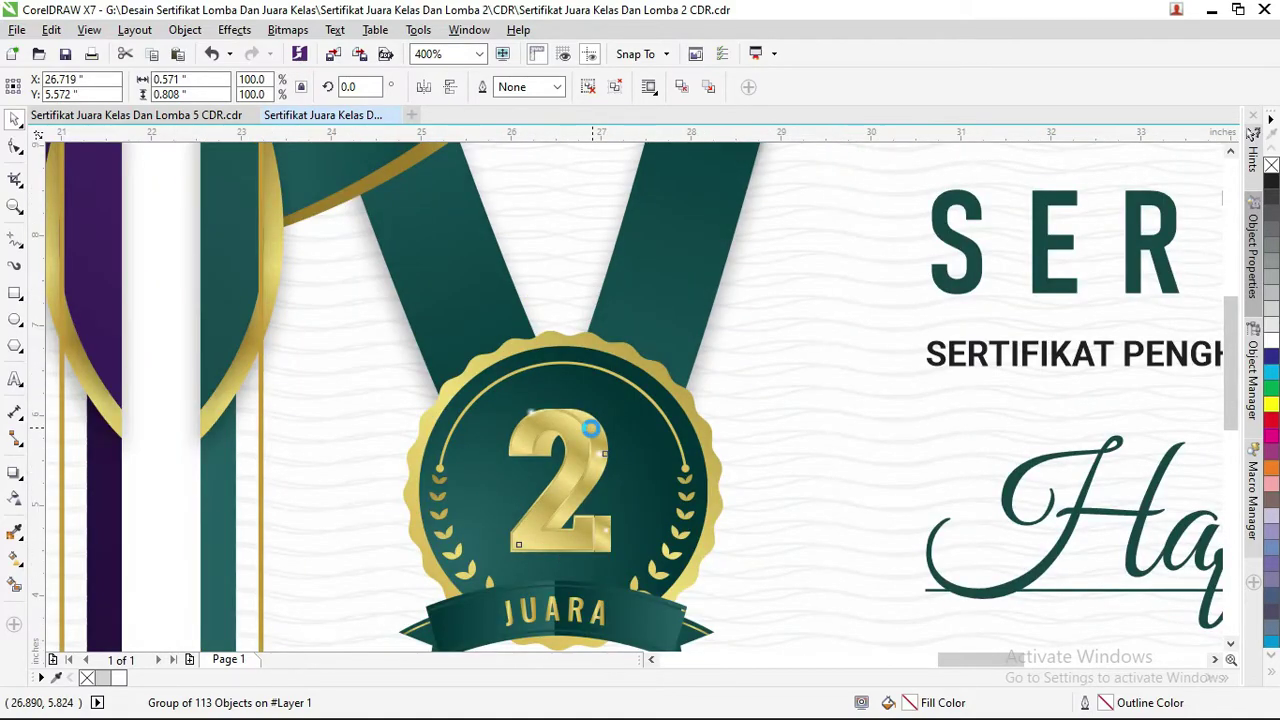
scroll(591, 428, "down", 2)
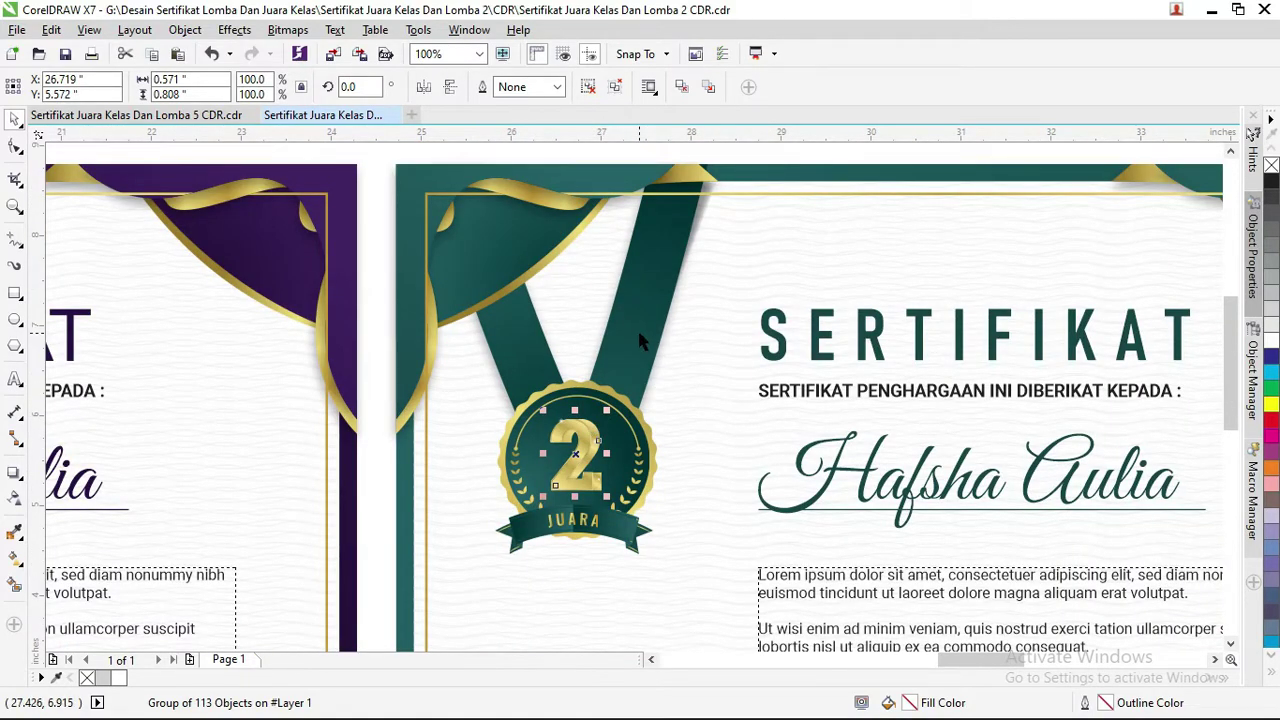
scroll(557, 358, "down", 1)
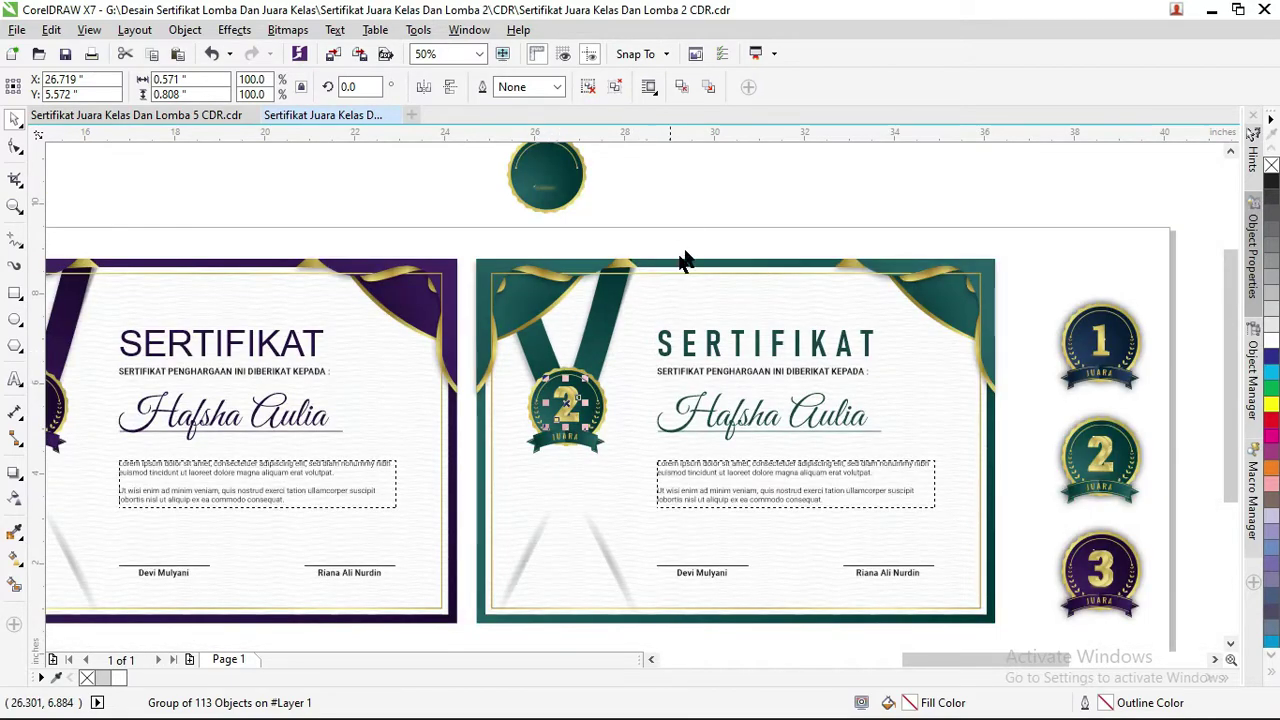
left_click(688, 205)
- Zoom out to all three certificates, then zoom into the upper area of the navy certificate
left_click_drag(935, 658, 864, 660)
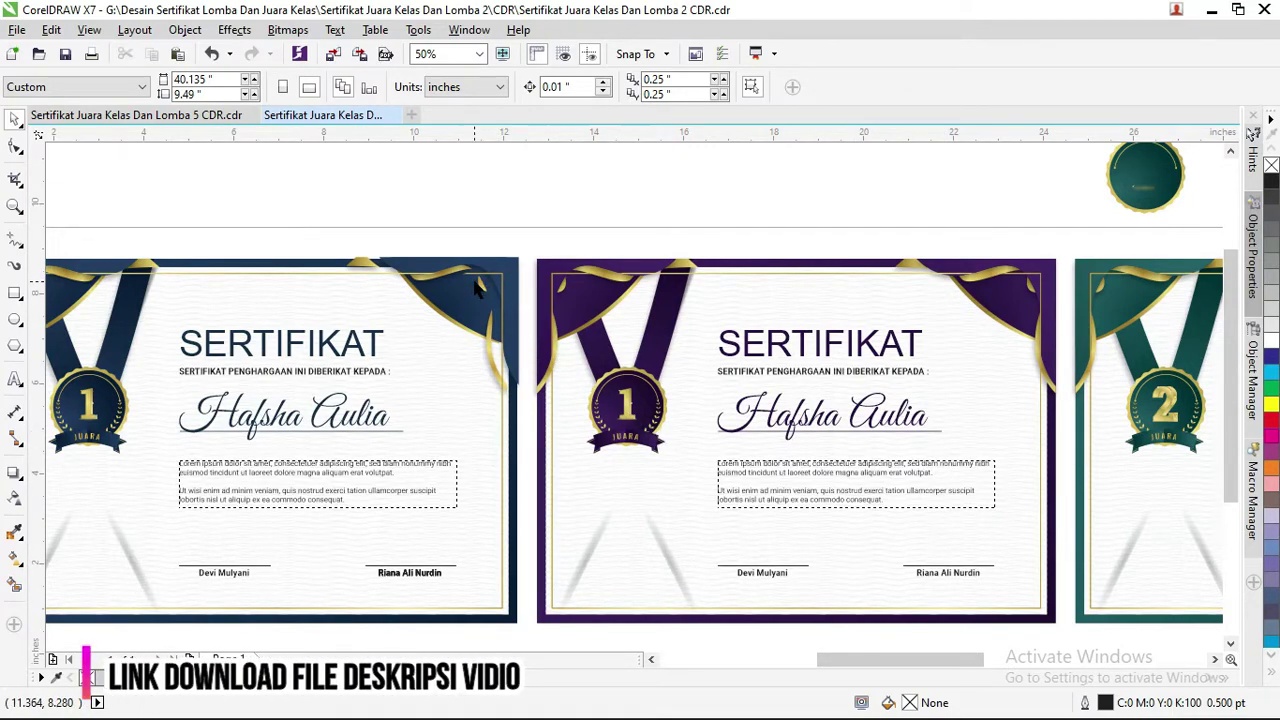
left_click_drag(478, 288, 287, 216)
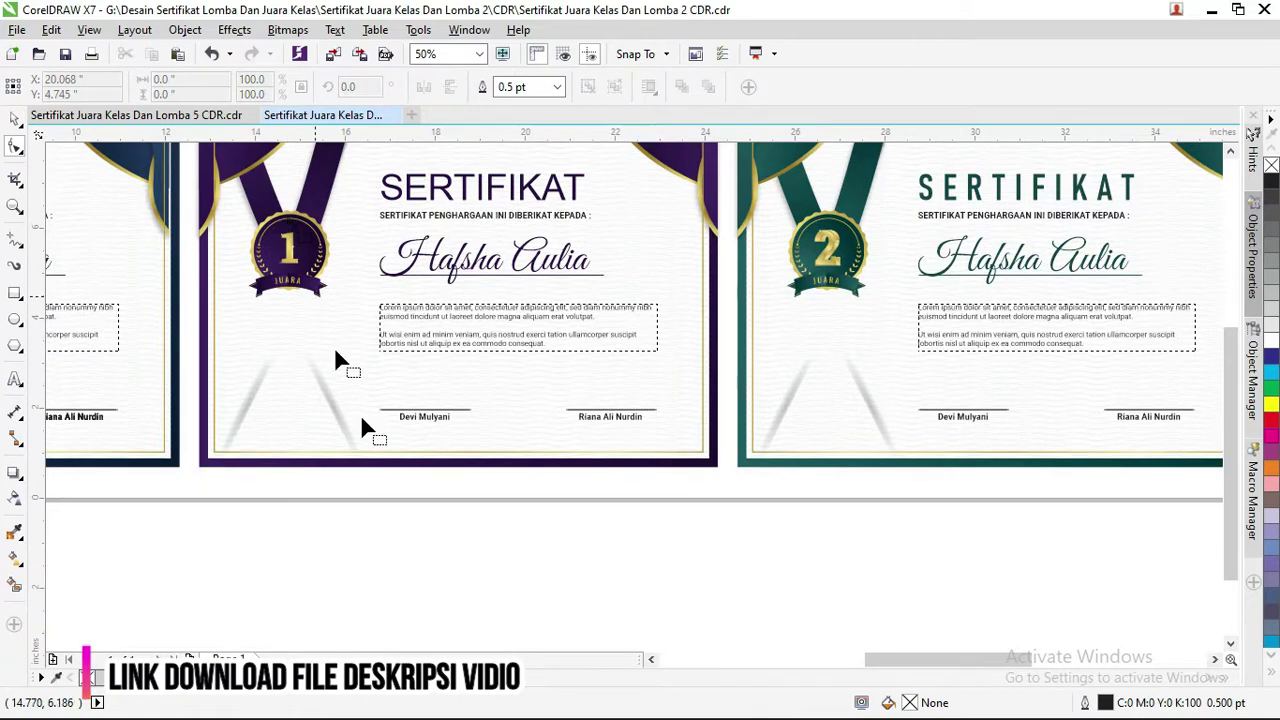
key("z")
right_click(757, 587)
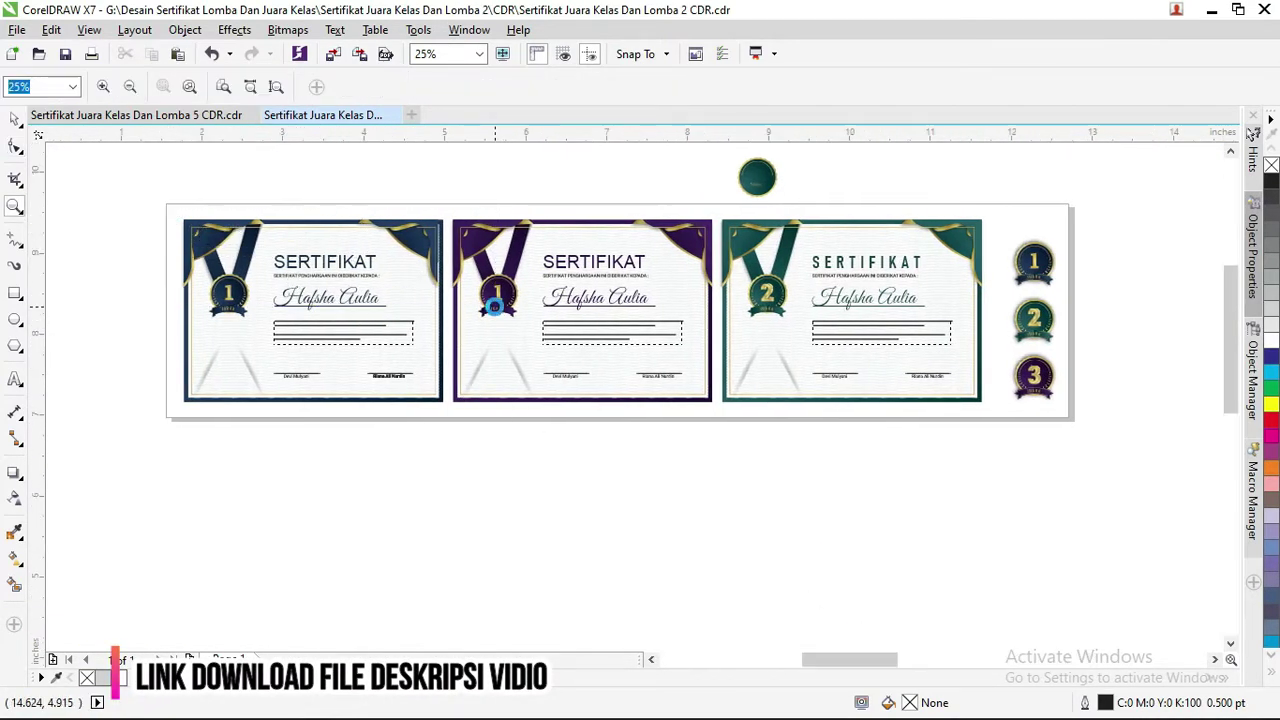
left_click_drag(166, 203, 537, 263)
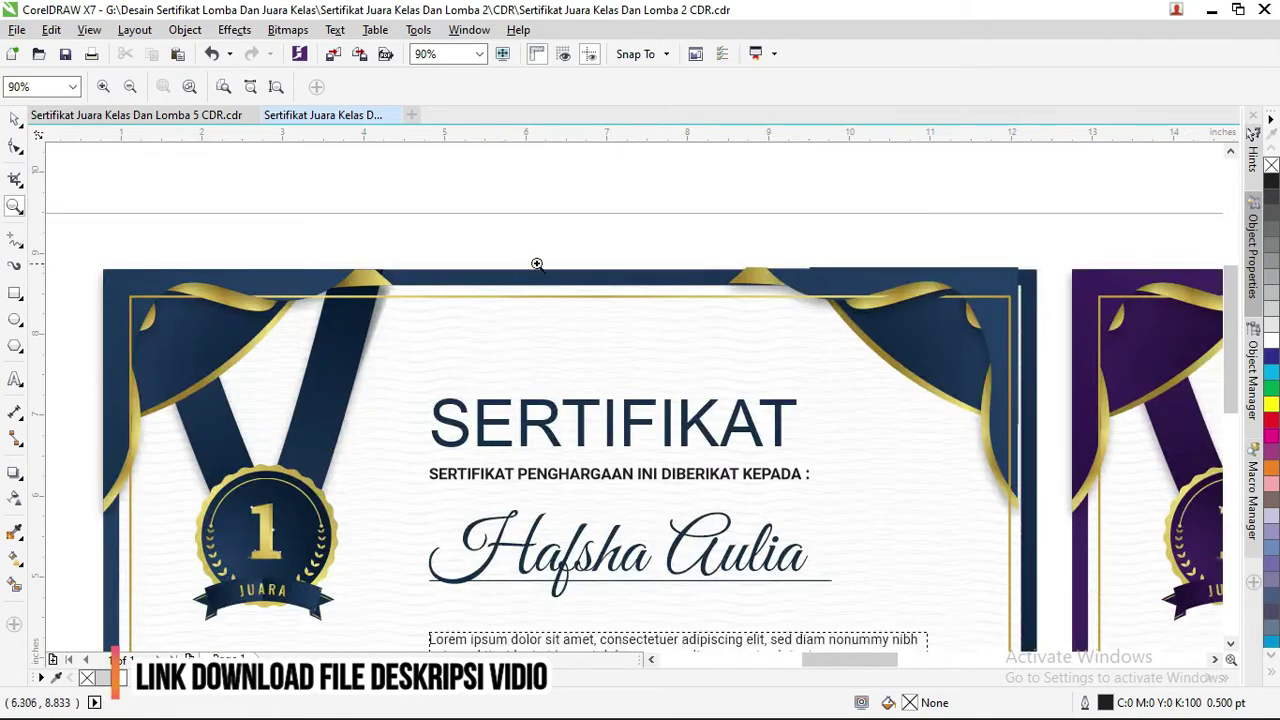
- Nudge the navy certificate's top-right curtain piece slightly to align with the edge
left_click(15, 119)
left_click(985, 279)
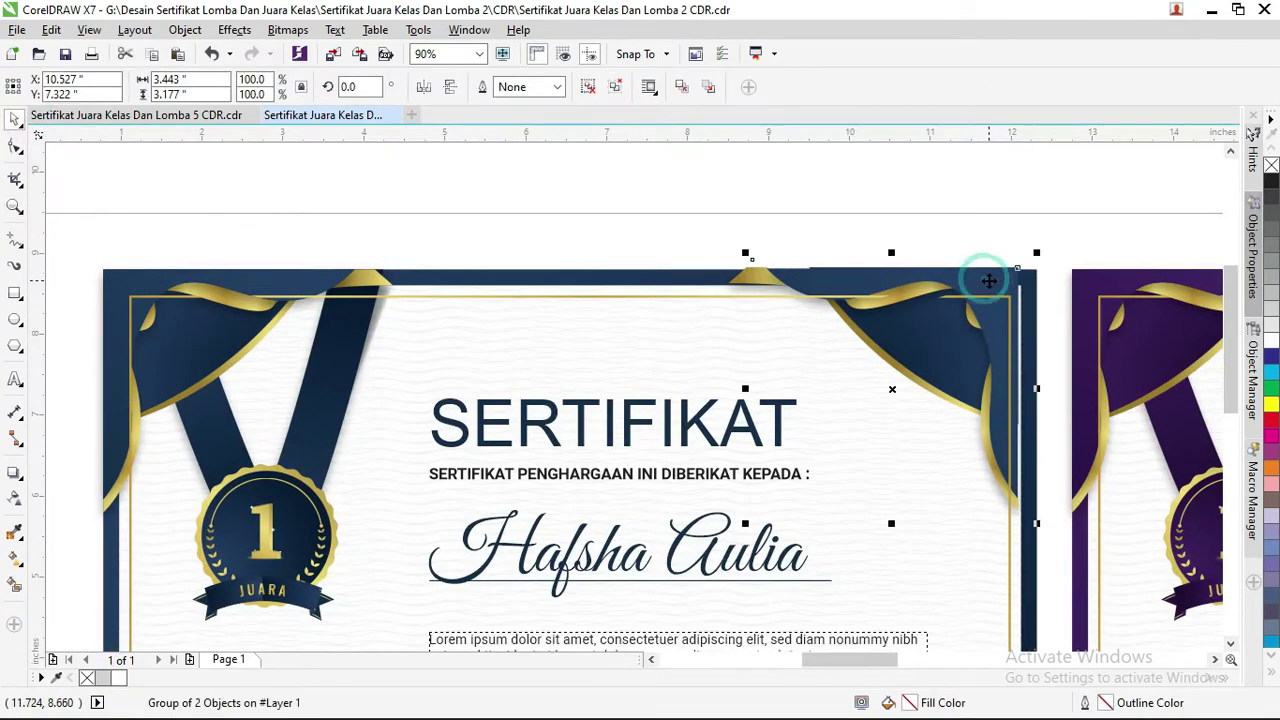
left_click_drag(988, 281, 988, 313)
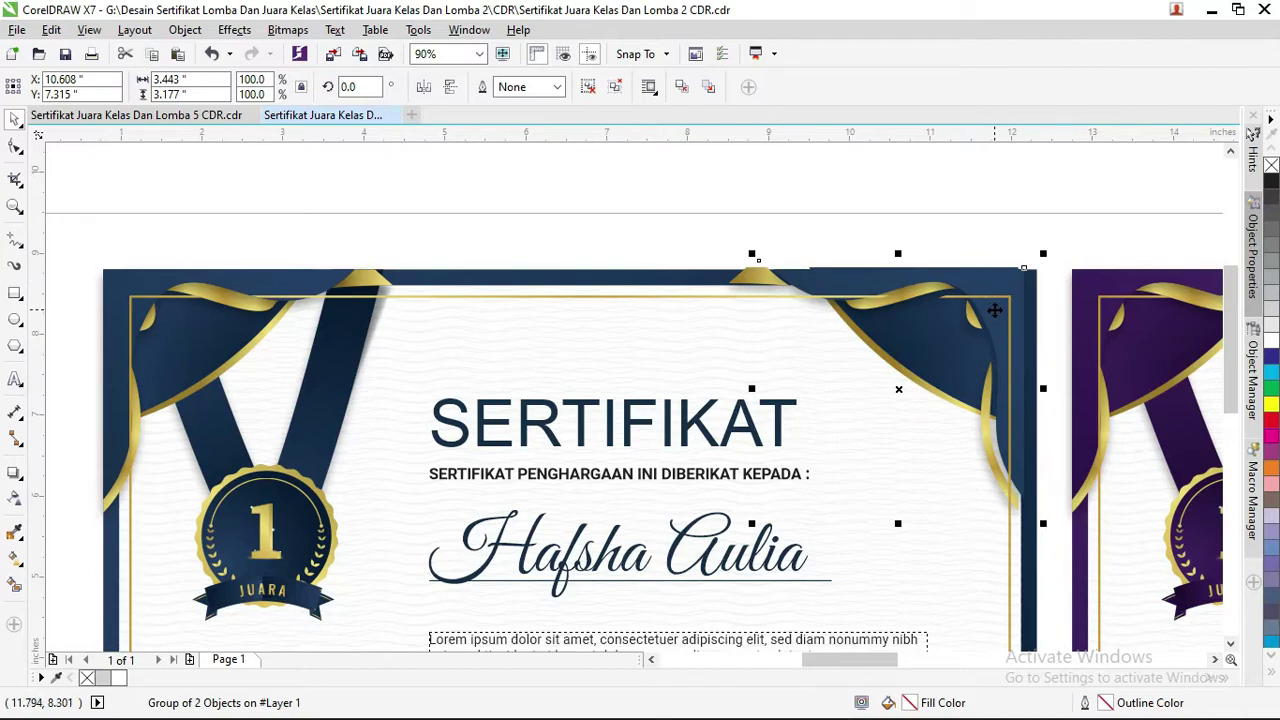
left_click(871, 234)
scroll(490, 248, "down", 2)
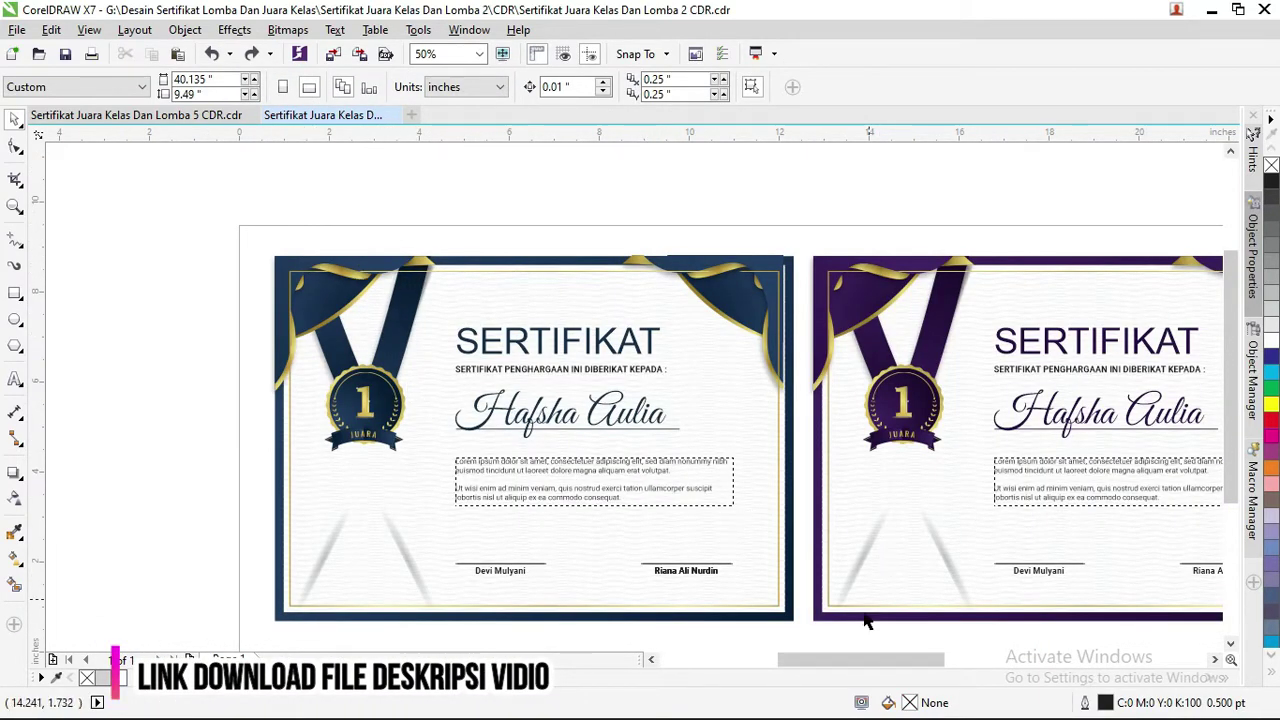
left_click_drag(868, 660, 896, 660)
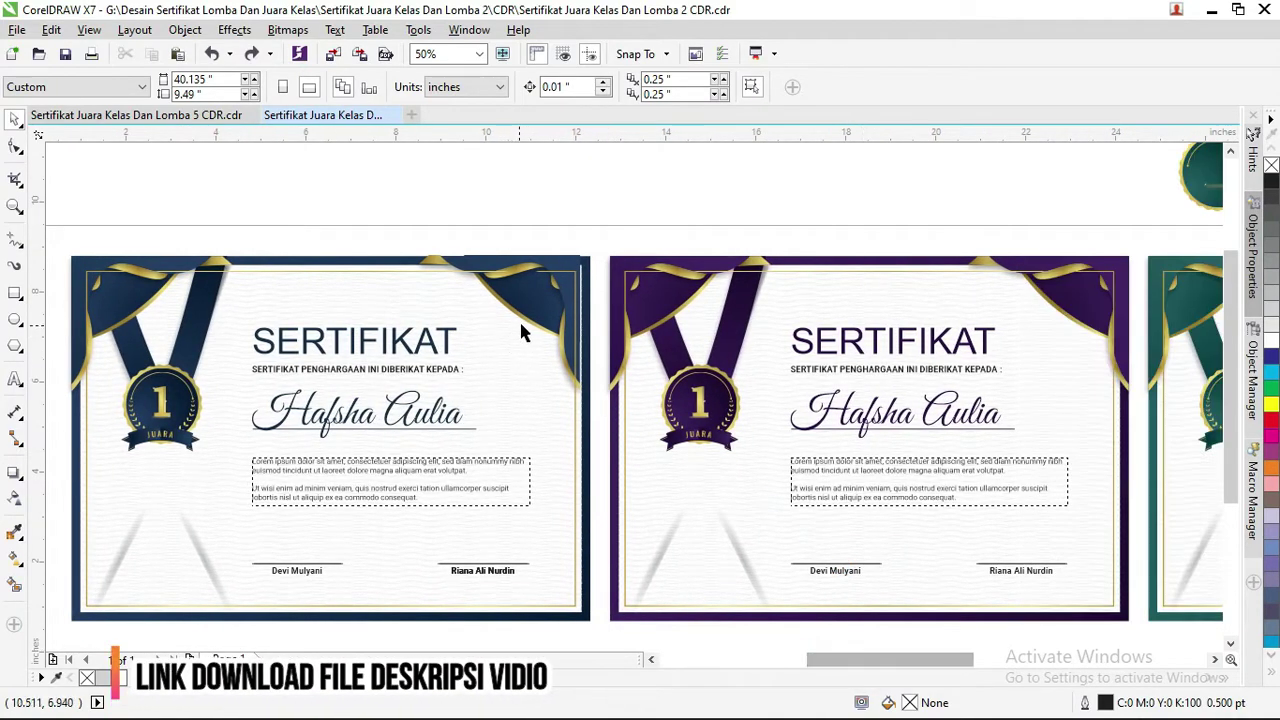
scroll(520, 332, "down", 1)
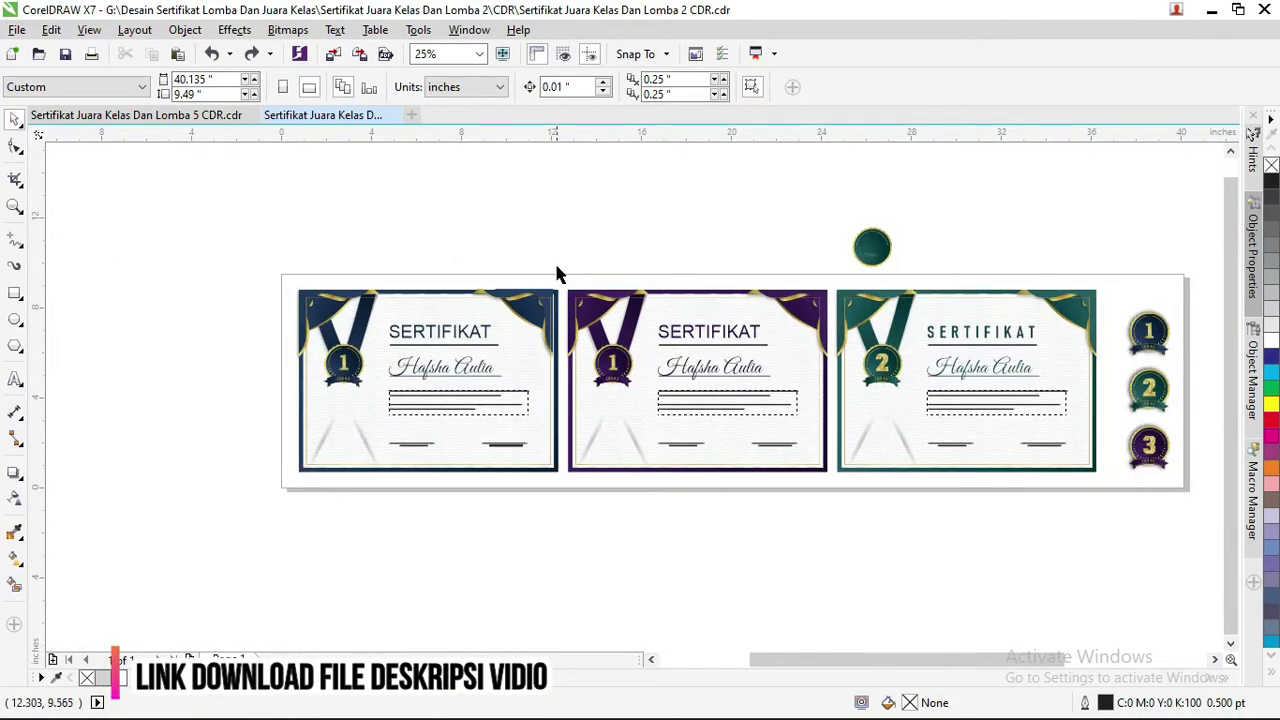
- Group the purple certificate's 28 parts into one object
left_click_drag(558, 274, 835, 515)
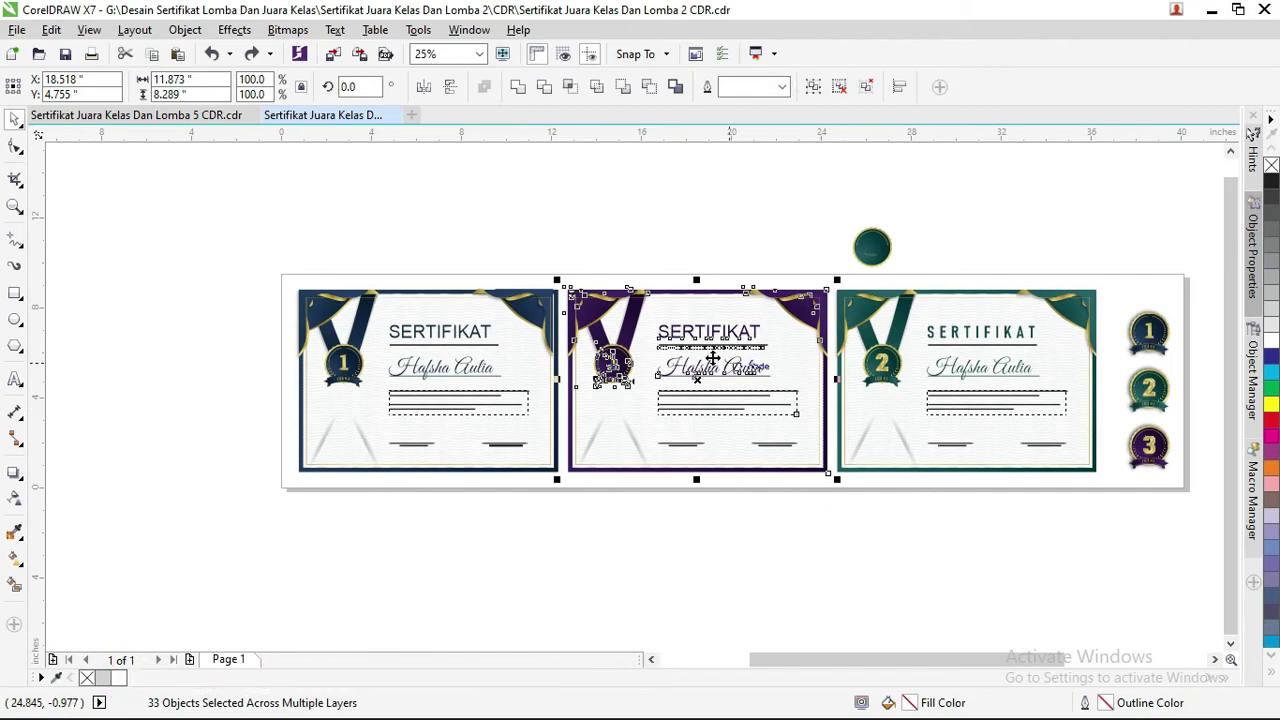
left_click(647, 278)
left_click_drag(565, 267, 752, 476)
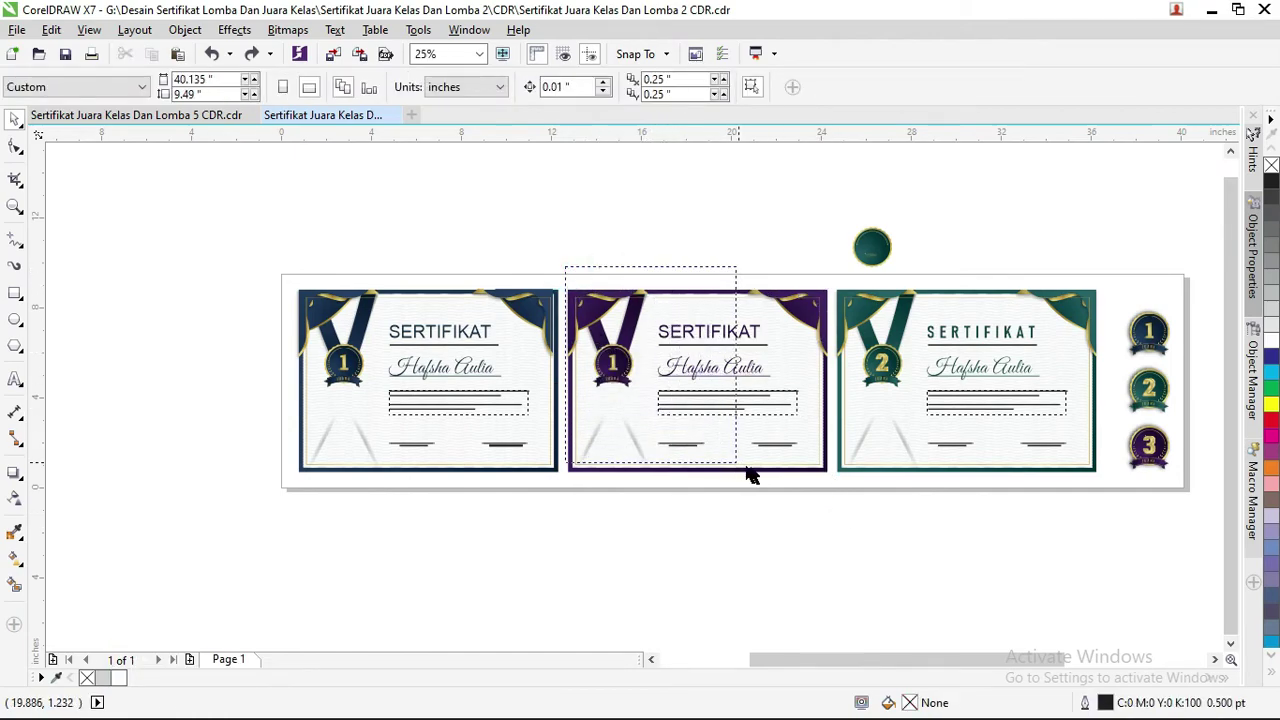
left_click_drag(835, 490, 829, 490)
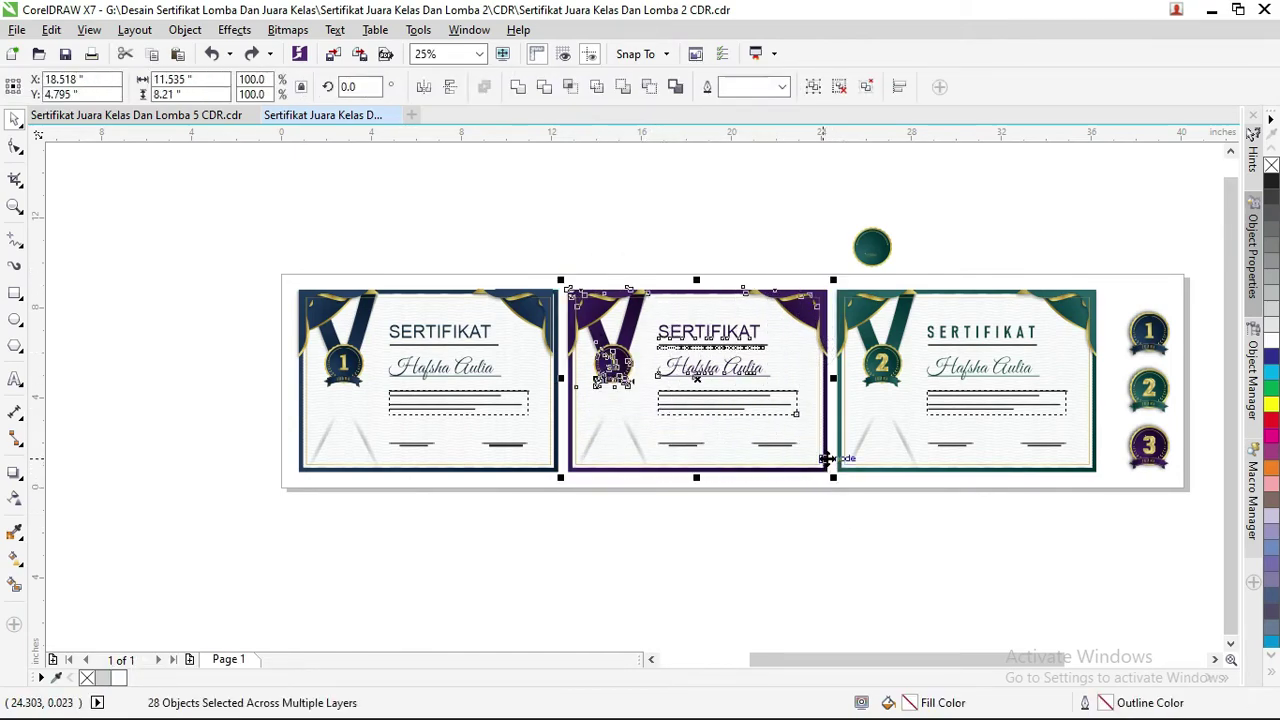
key("ctrl+g")
left_click(486, 248)
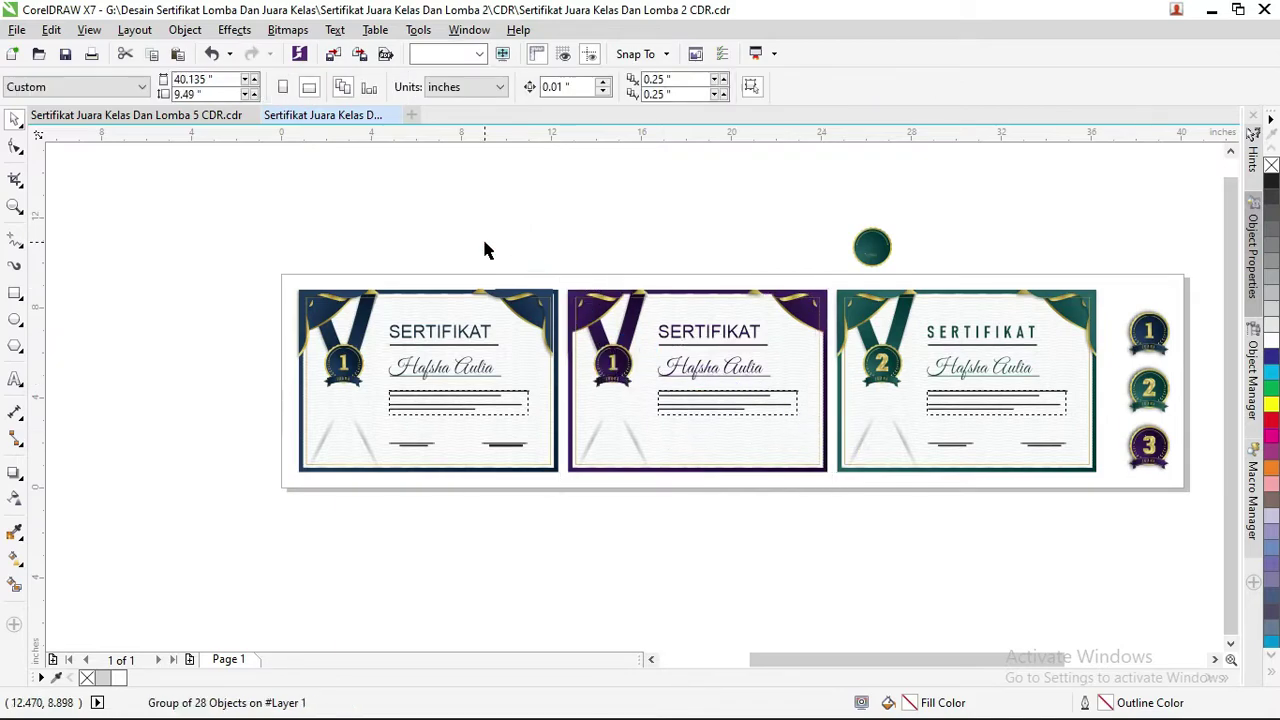
- Select all the artwork and move it off the page to the lower right
scroll(484, 244, "down", 2)
key("ctrl+a")
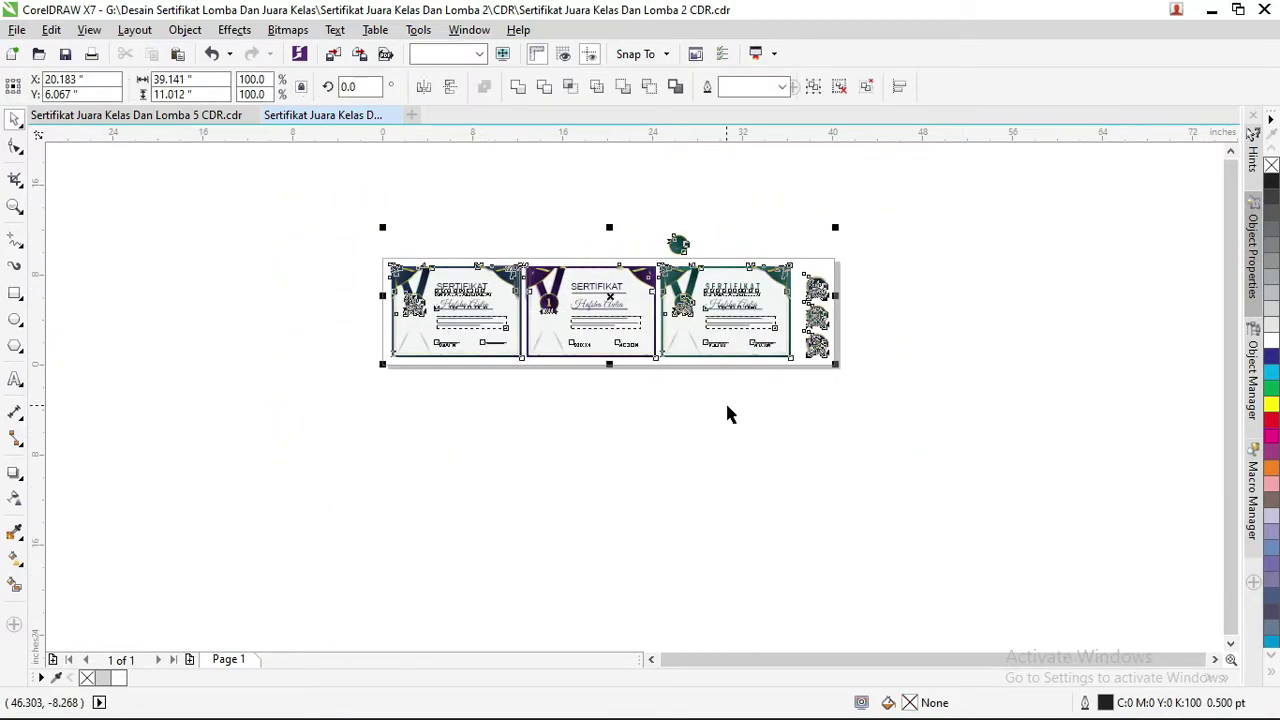
left_click_drag(603, 311, 888, 539)
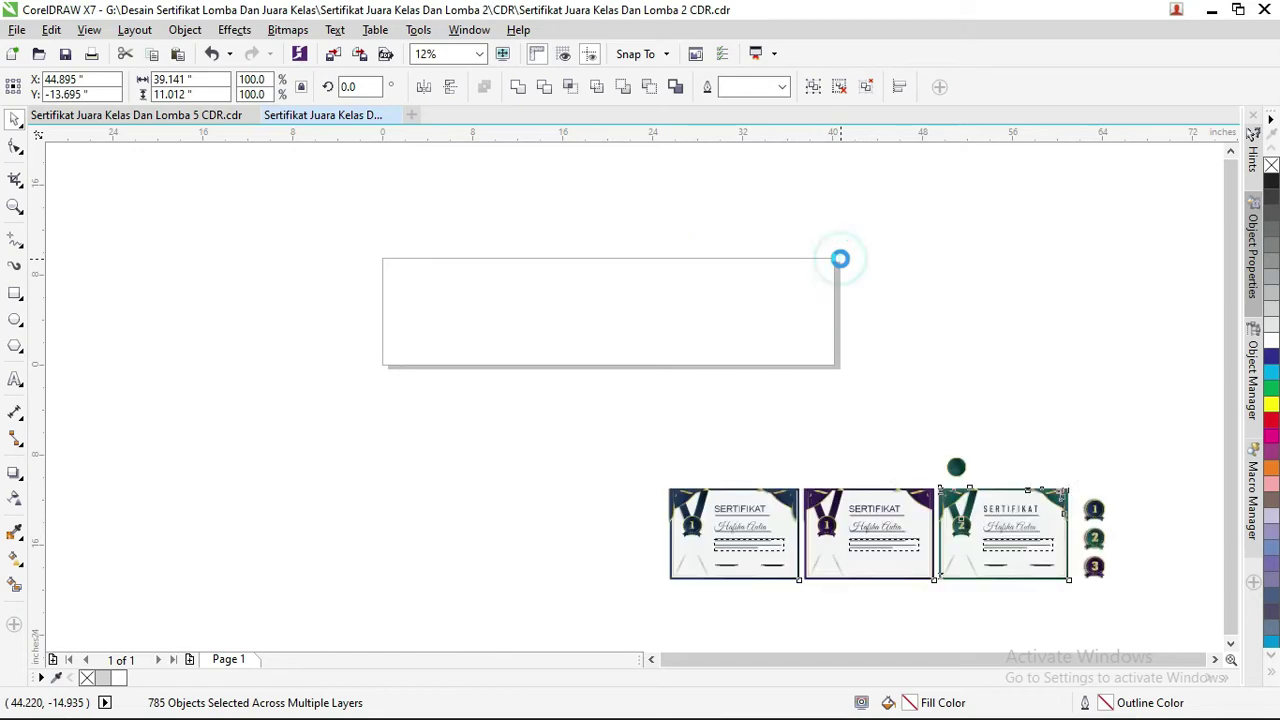
- Set the page to A4 size in landscape orientation
left_click(607, 328)
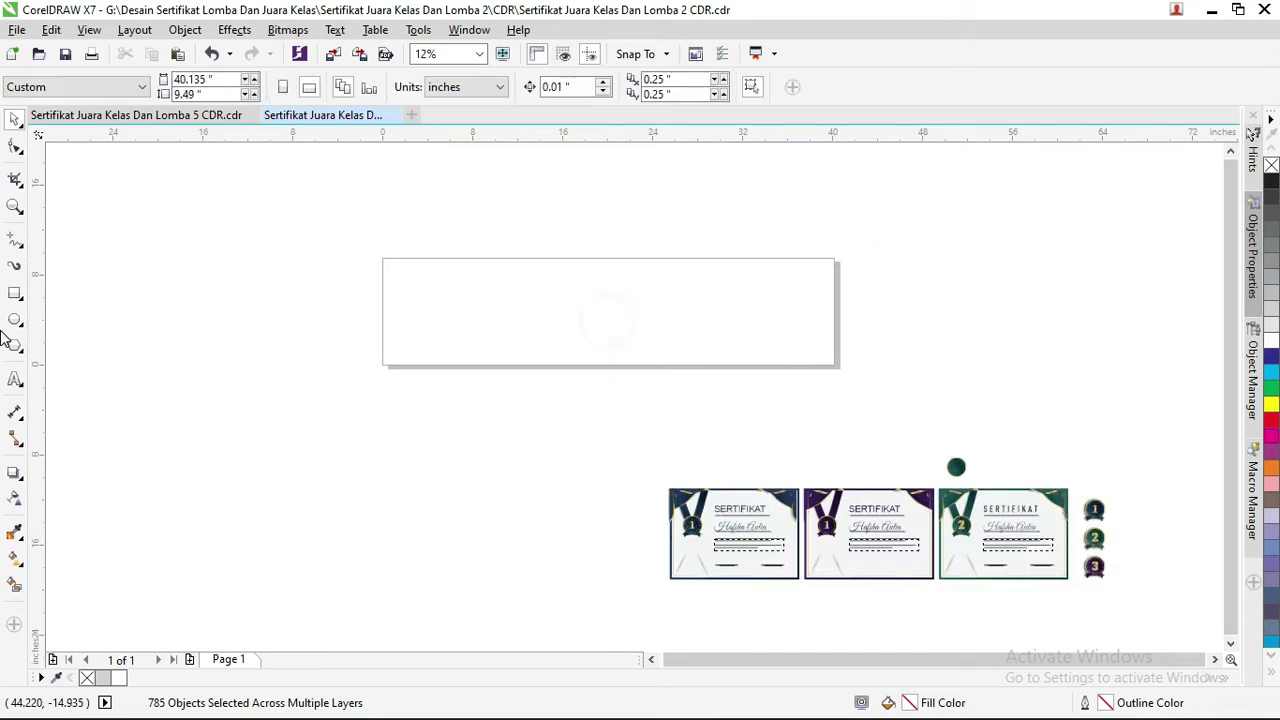
left_click(40, 87)
left_click(45, 158)
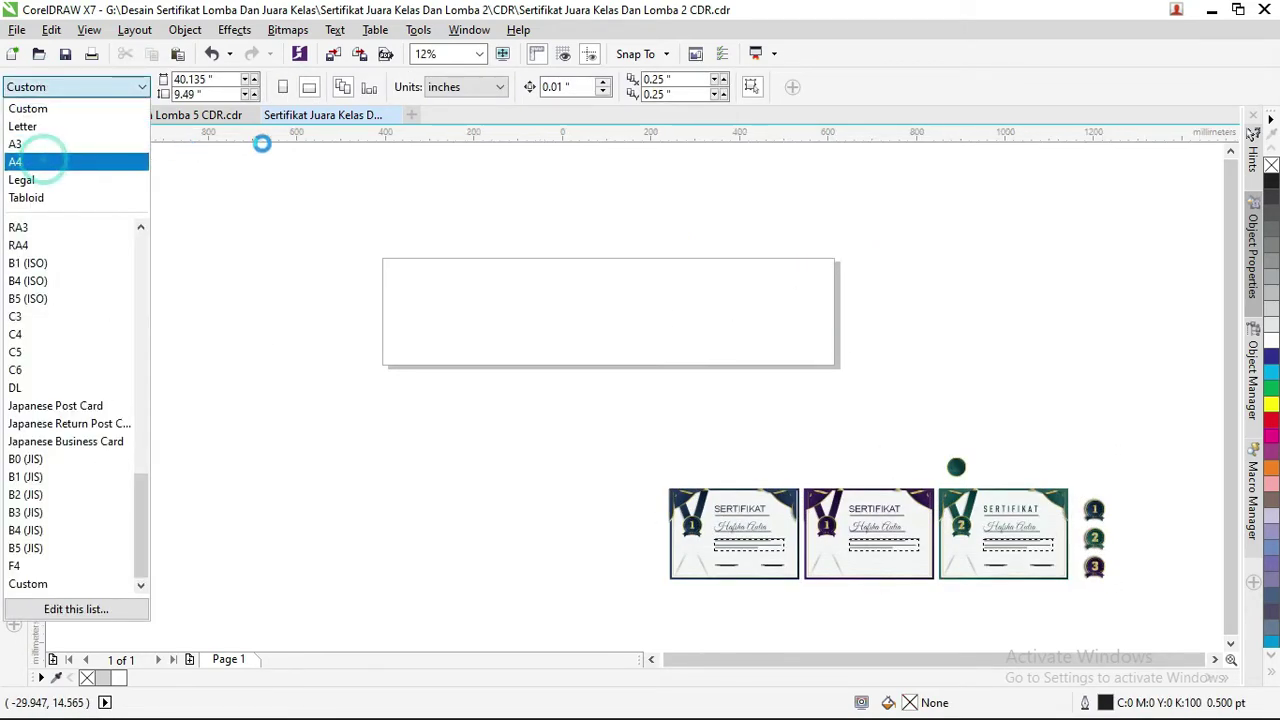
left_click(309, 87)
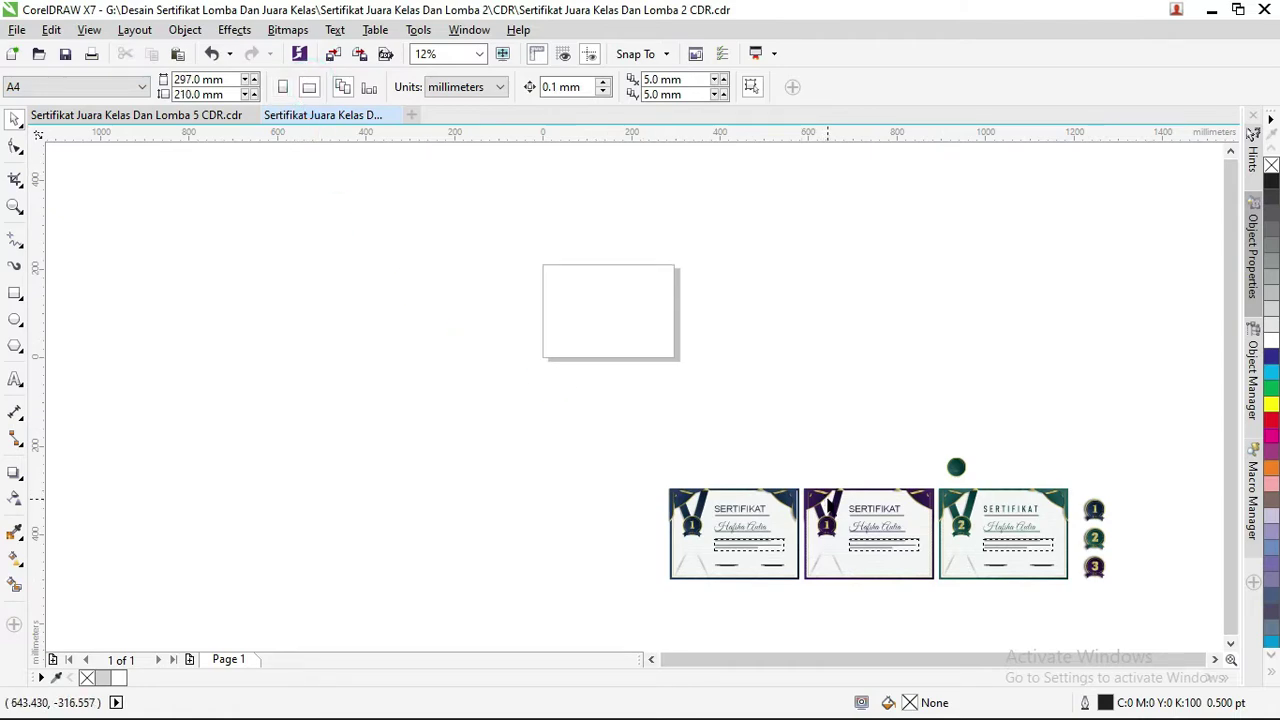
- Centre the purple certificate group on the A4 page at X 148.5 mm
left_click(830, 497)
key("p")
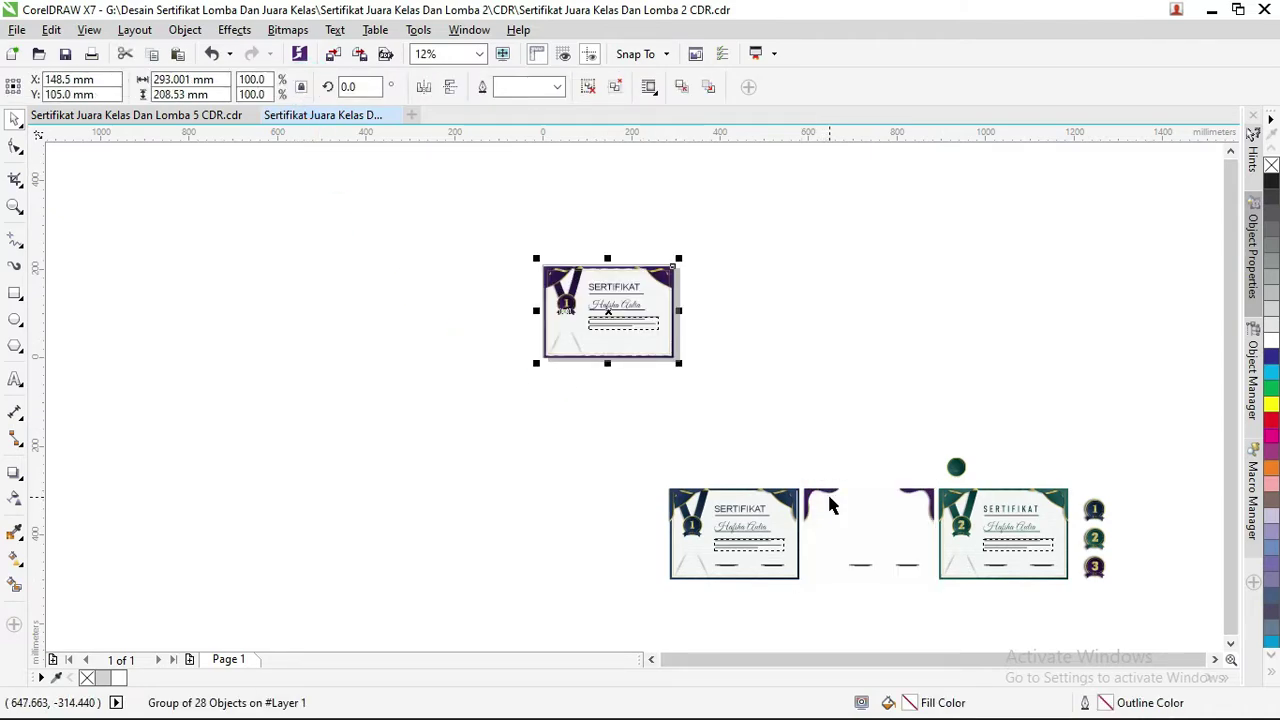
scroll(595, 258, "up", 3)
scroll(587, 311, "down", 2)
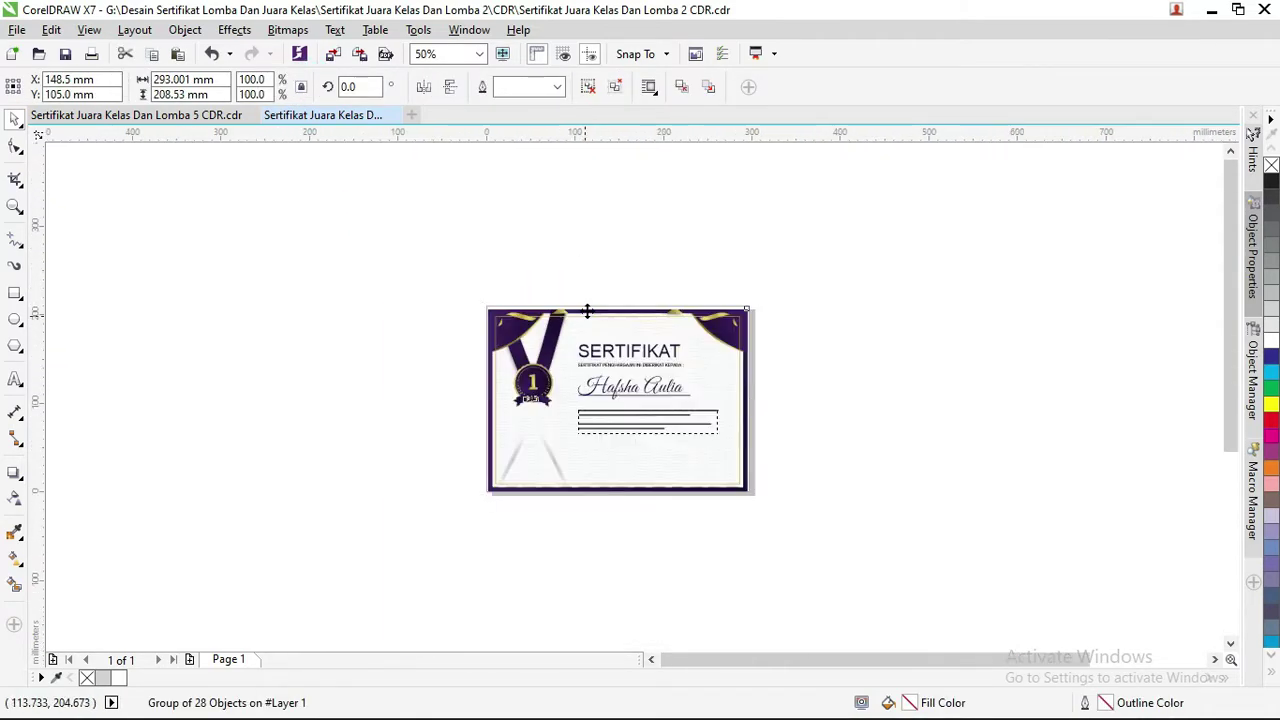
scroll(588, 313, "up", 2)
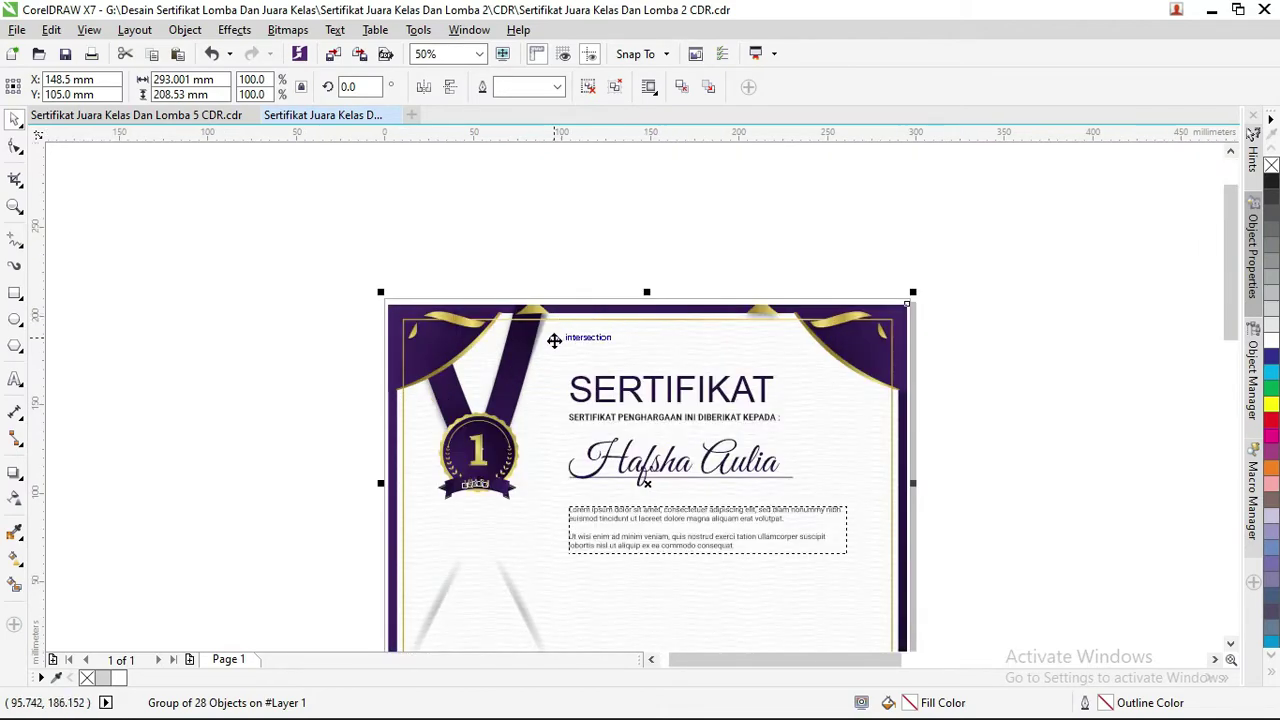
left_click_drag(554, 340, 554, 341)
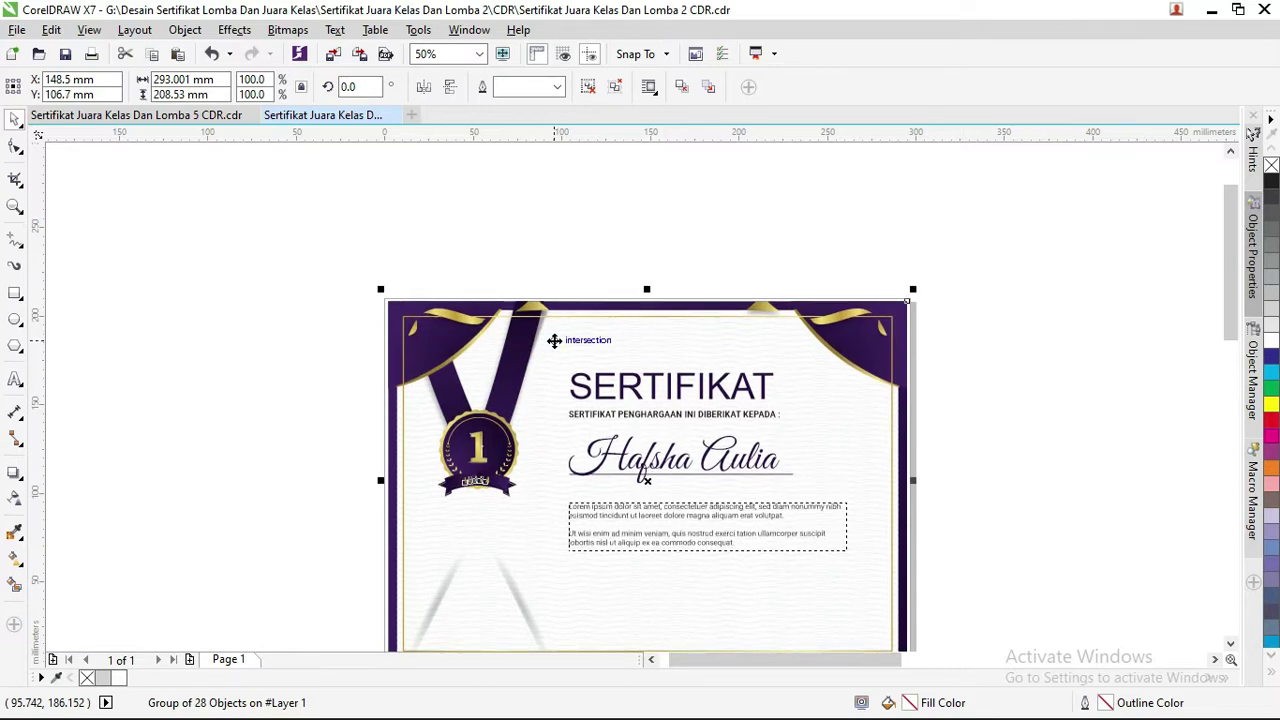
left_click(988, 403)
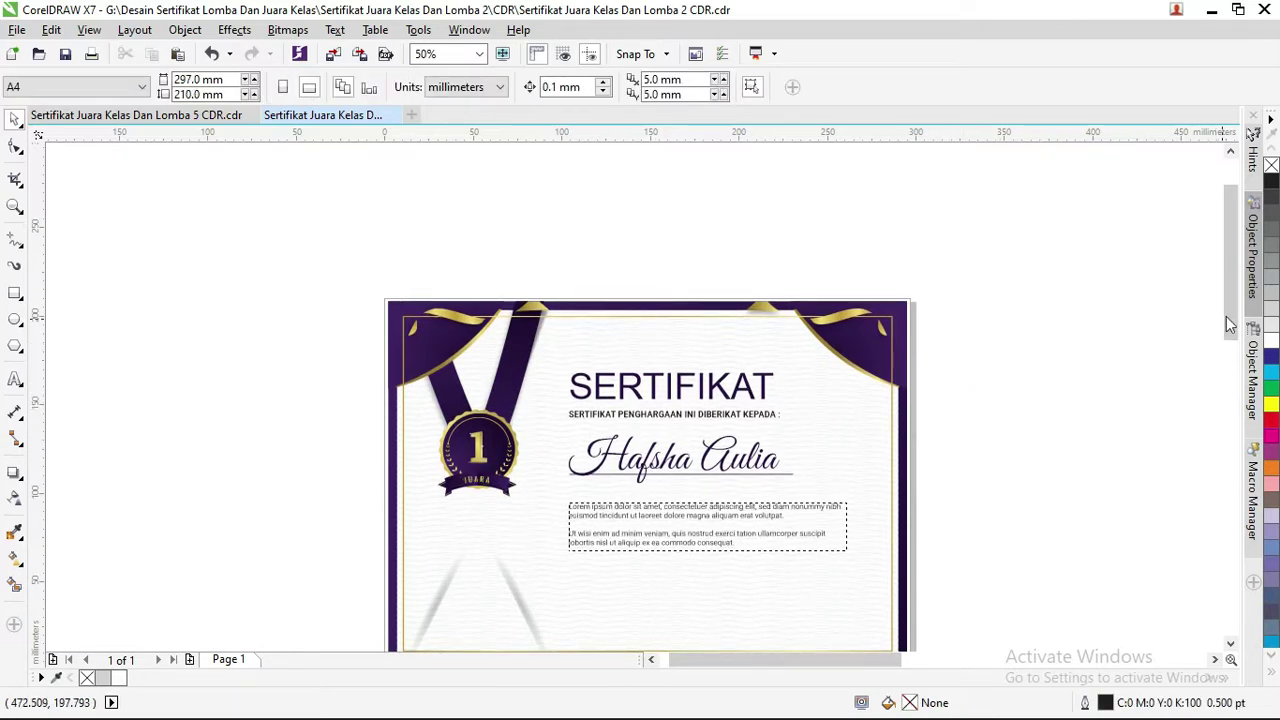
- Nudge the purple certificate group down then up to settle at Y 106.4 mm
left_click_drag(1228, 316, 1228, 356)
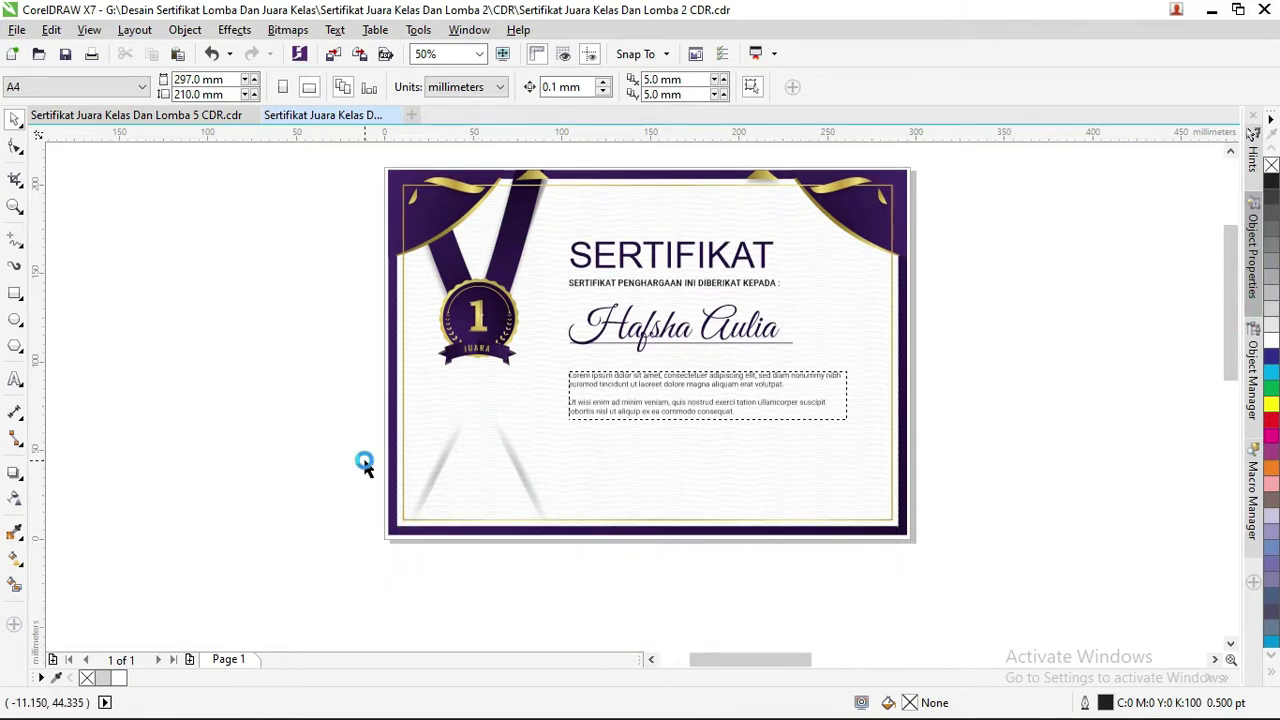
scroll(385, 462, "up", 1)
scroll(410, 448, "up", 1)
left_click(441, 373)
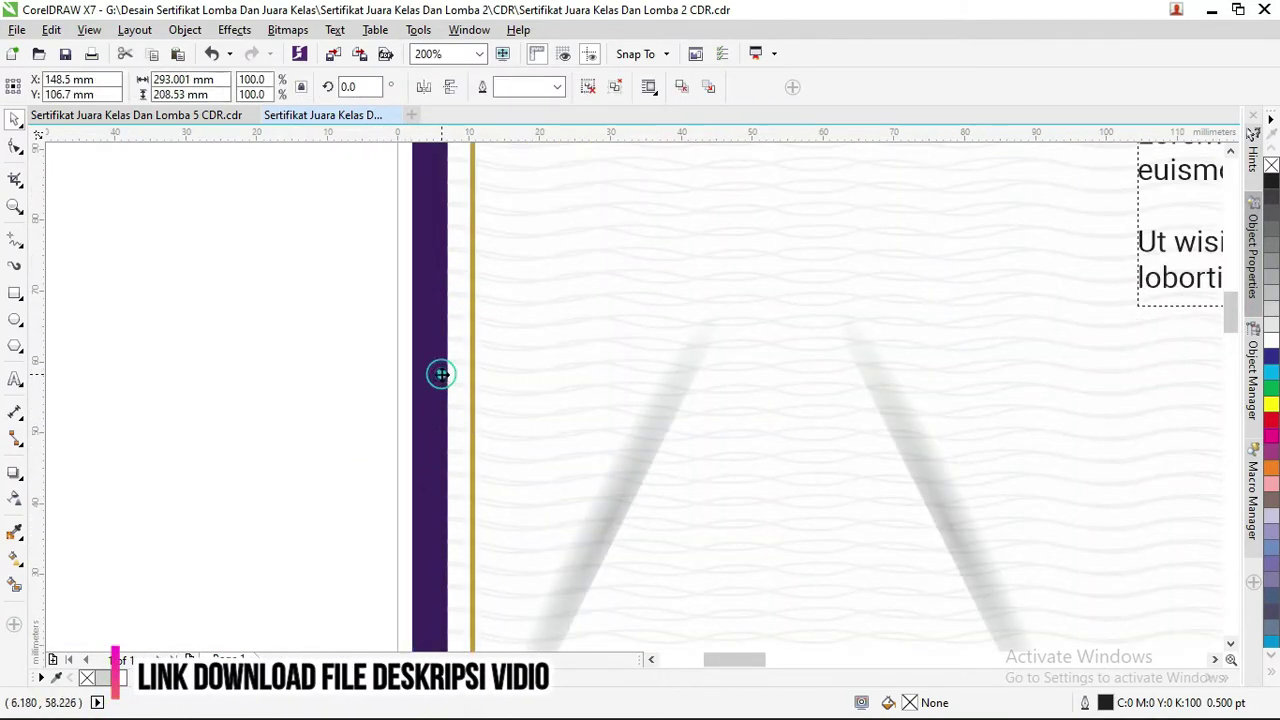
left_click_drag(441, 374, 441, 375)
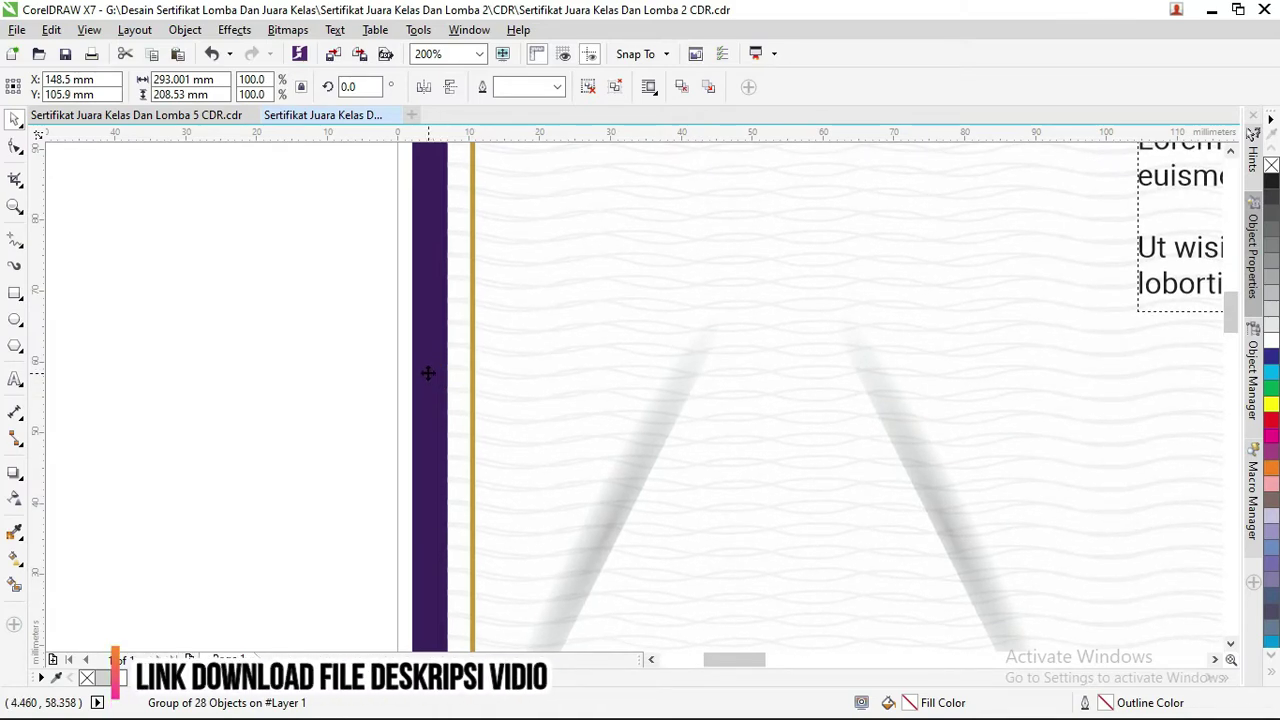
scroll(443, 370, "down", 2)
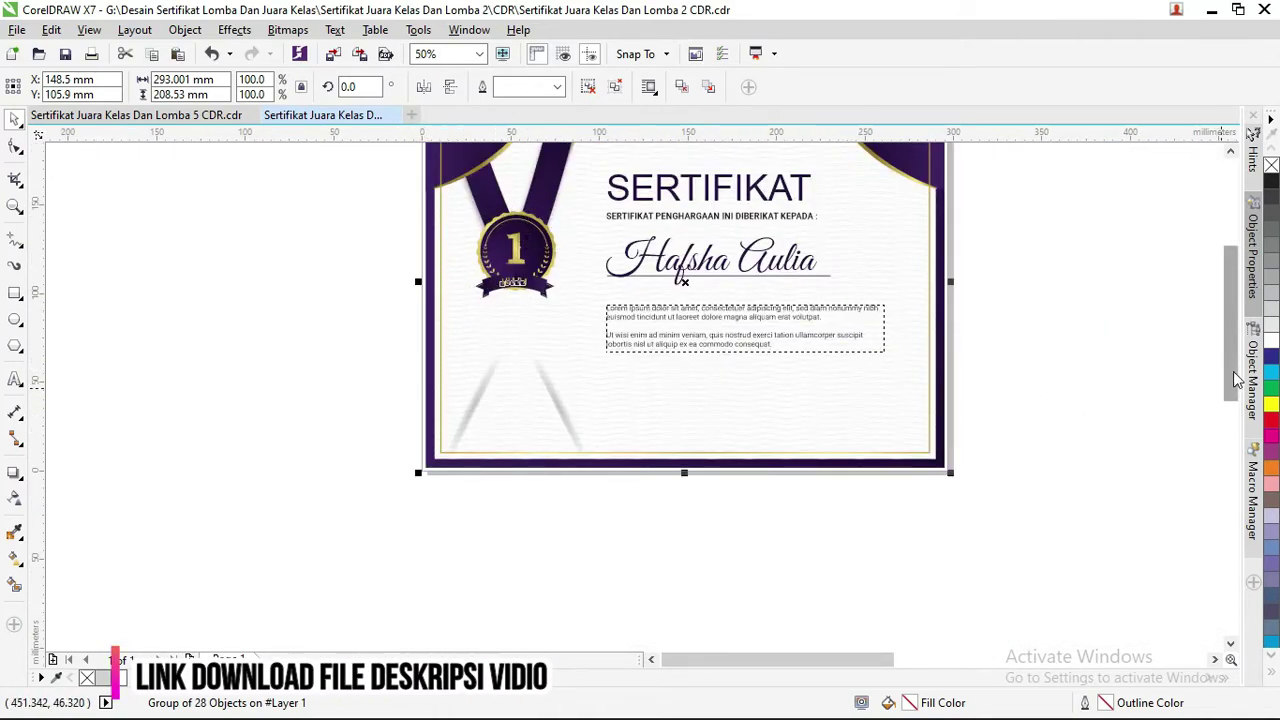
left_click_drag(1232, 392, 1232, 362)
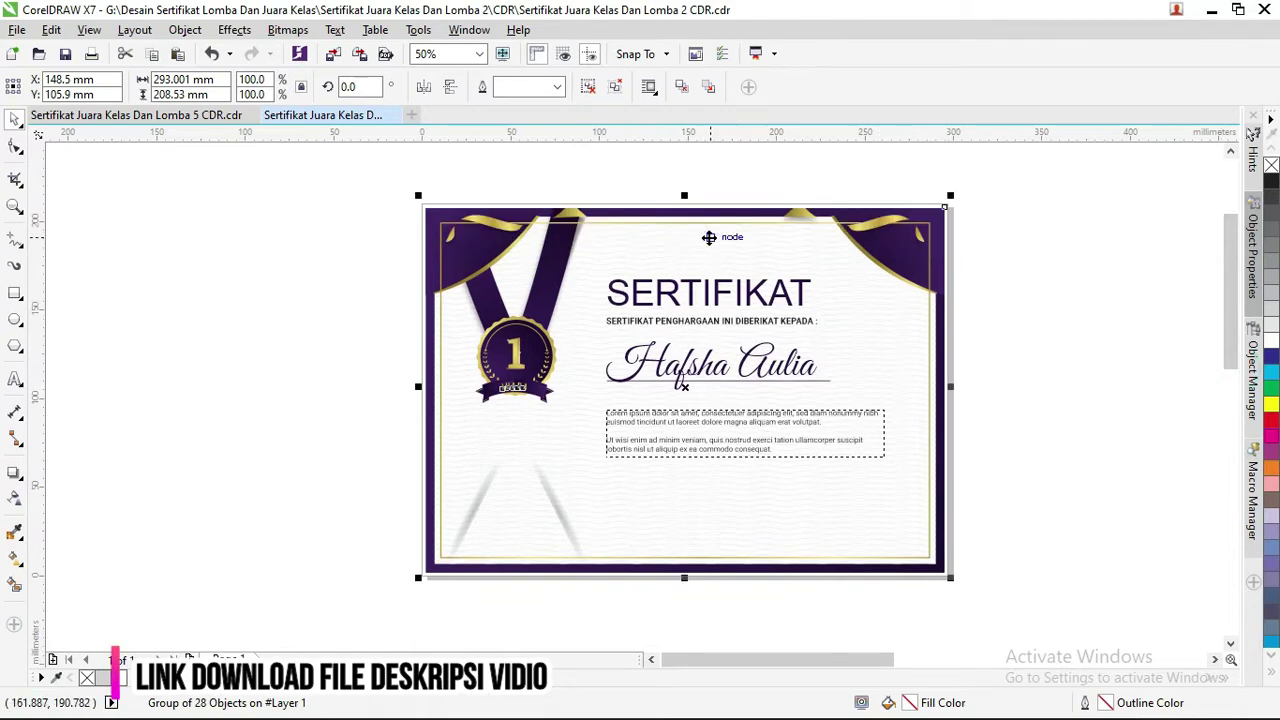
left_click_drag(708, 237, 708, 236)
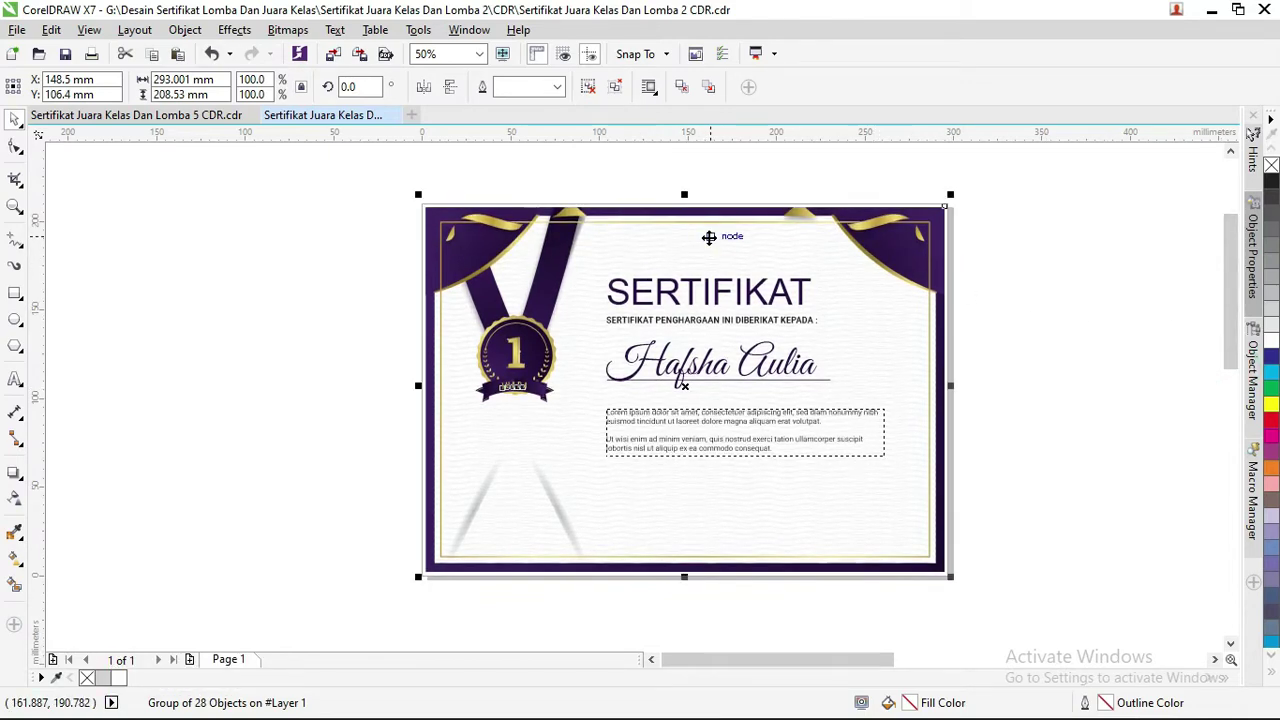
left_click(991, 326)
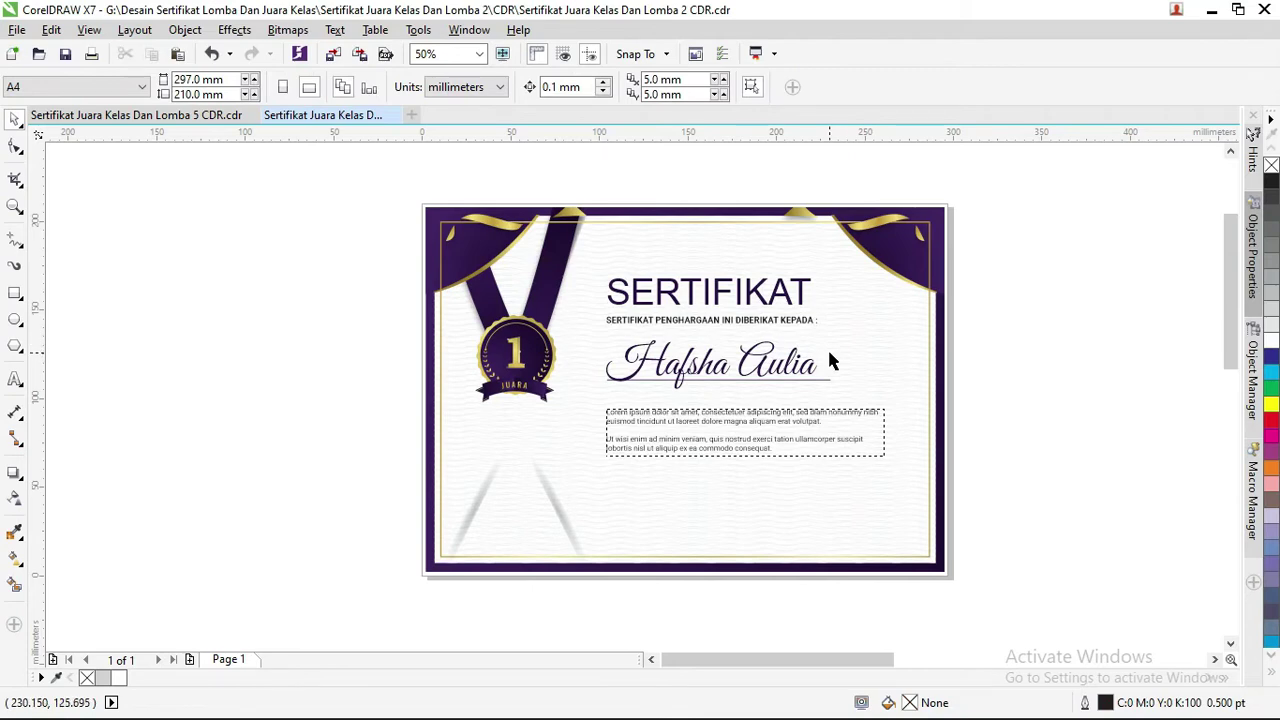
scroll(698, 368, "down", 2)
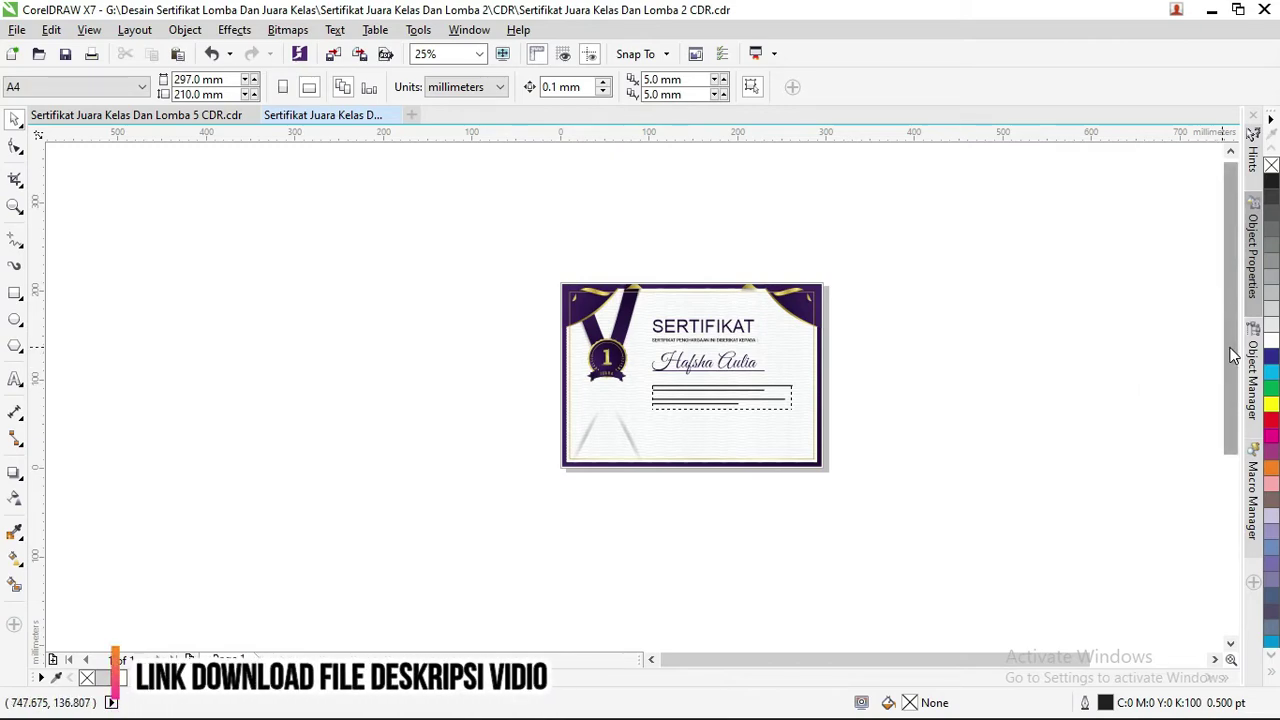
mouse_move(1230, 375)
left_mouse_down()
mouse_move(1231, 415)
mouse_move(1200, 448)
mouse_move(990, 400)
left_mouse_up()
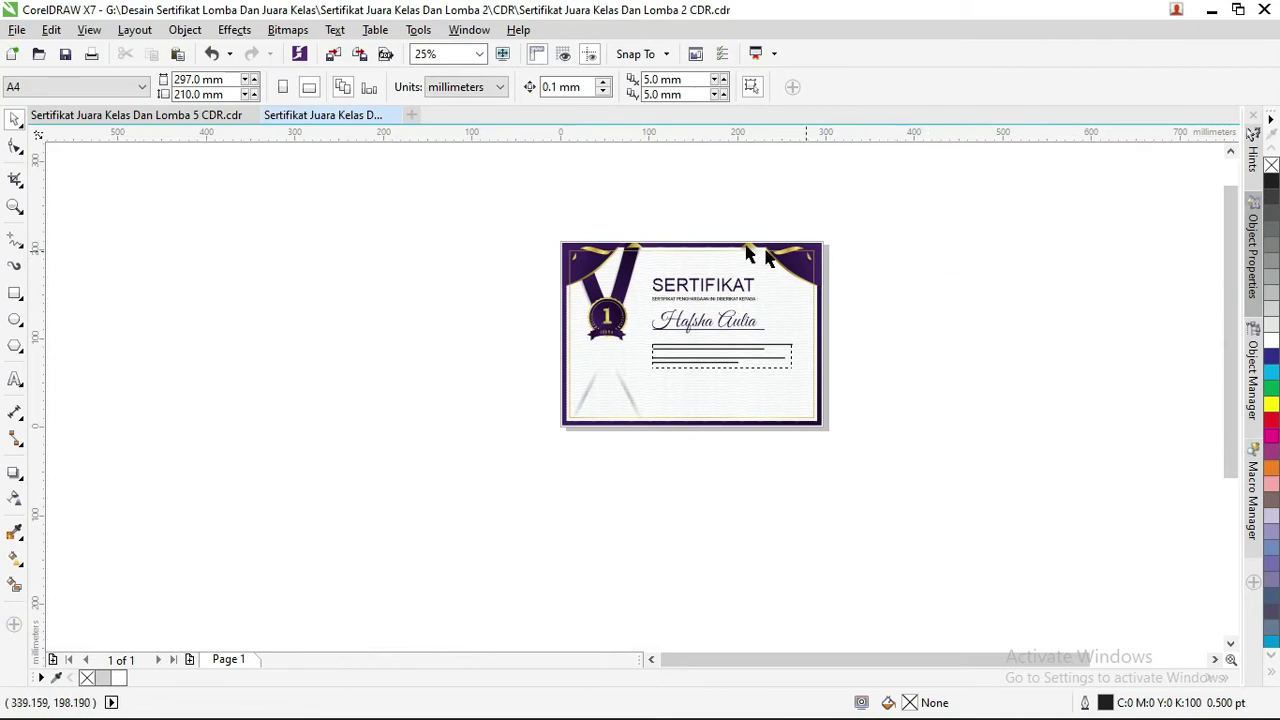
scroll(804, 240, "up", 1)
scroll(804, 240, "up", 2)
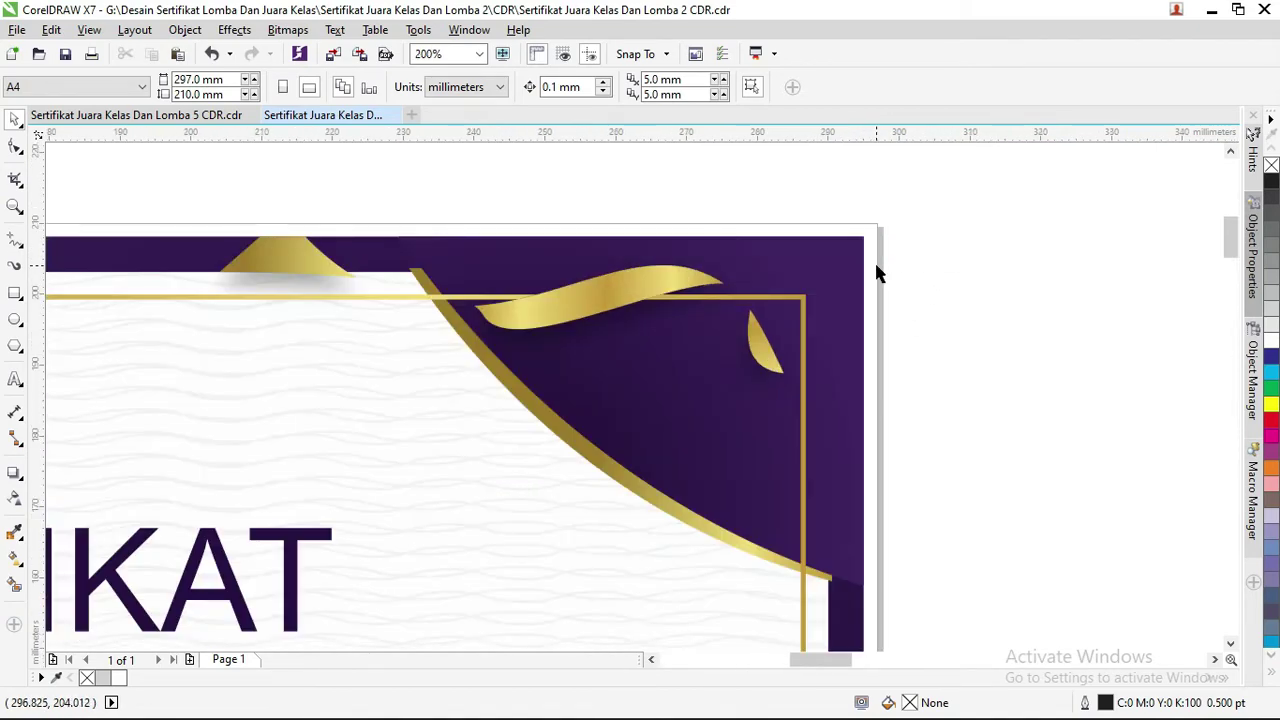
scroll(841, 260, "down", 1)
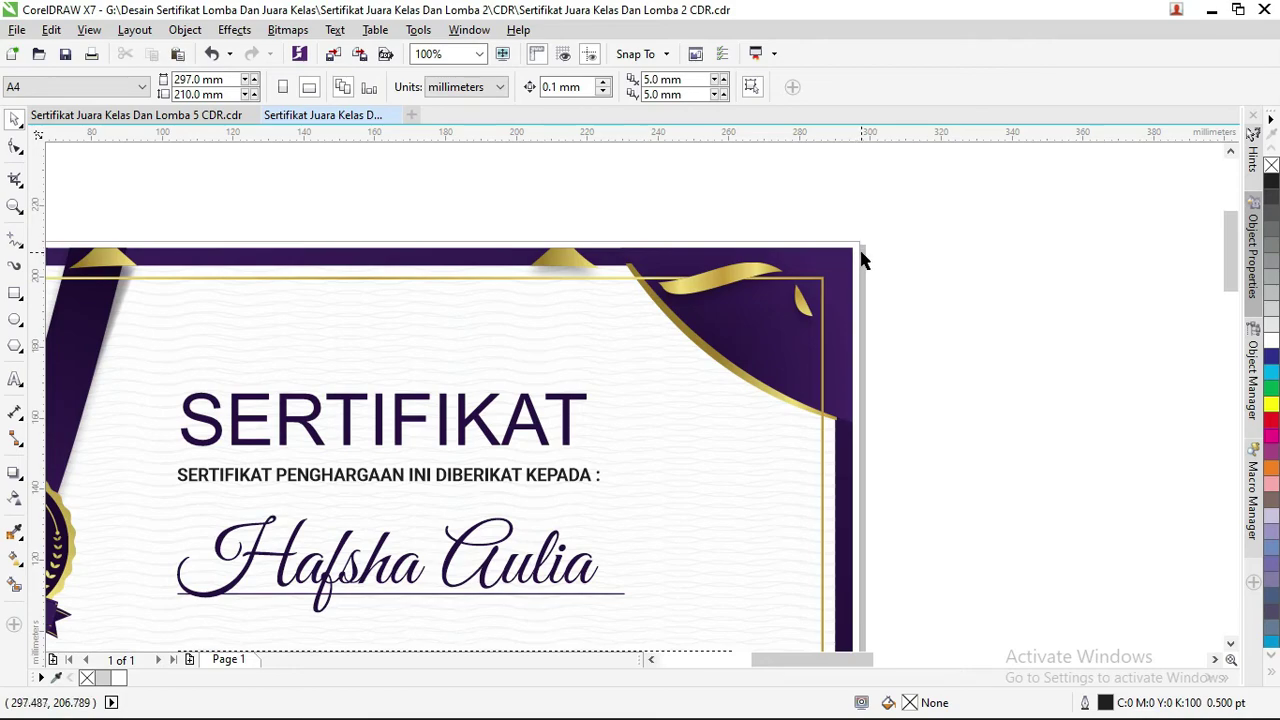
scroll(866, 257, "down", 2)
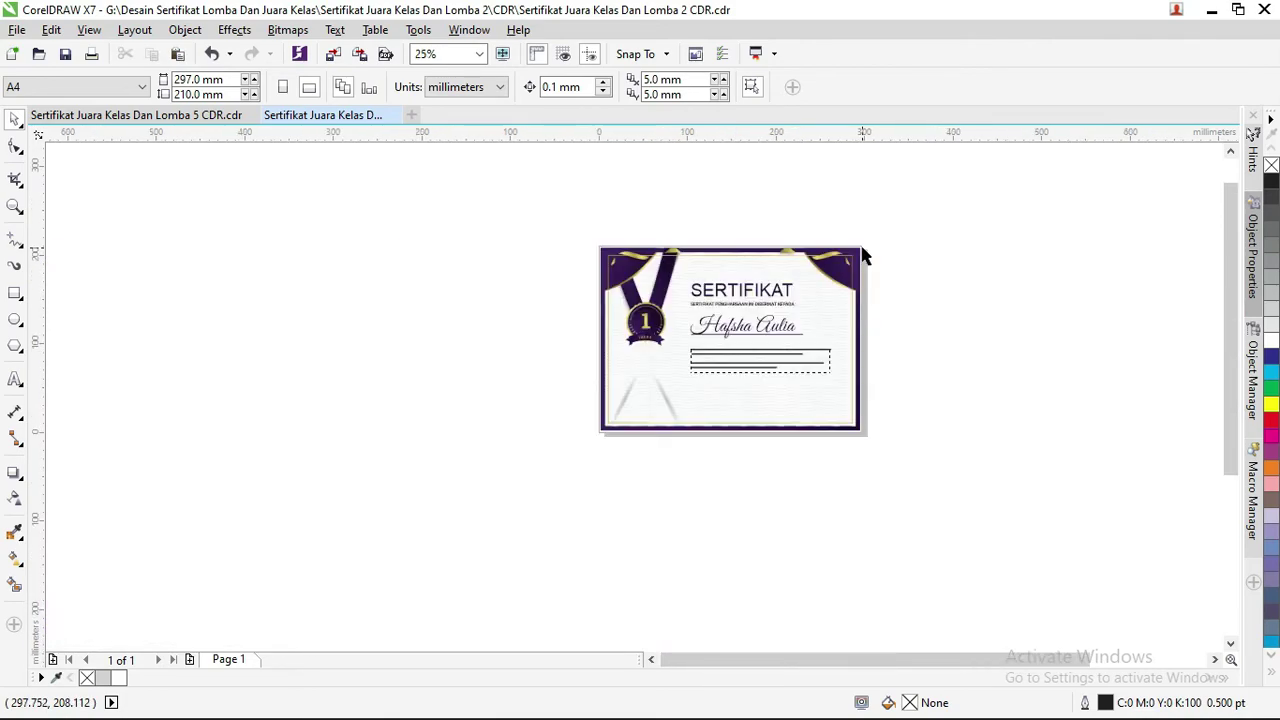